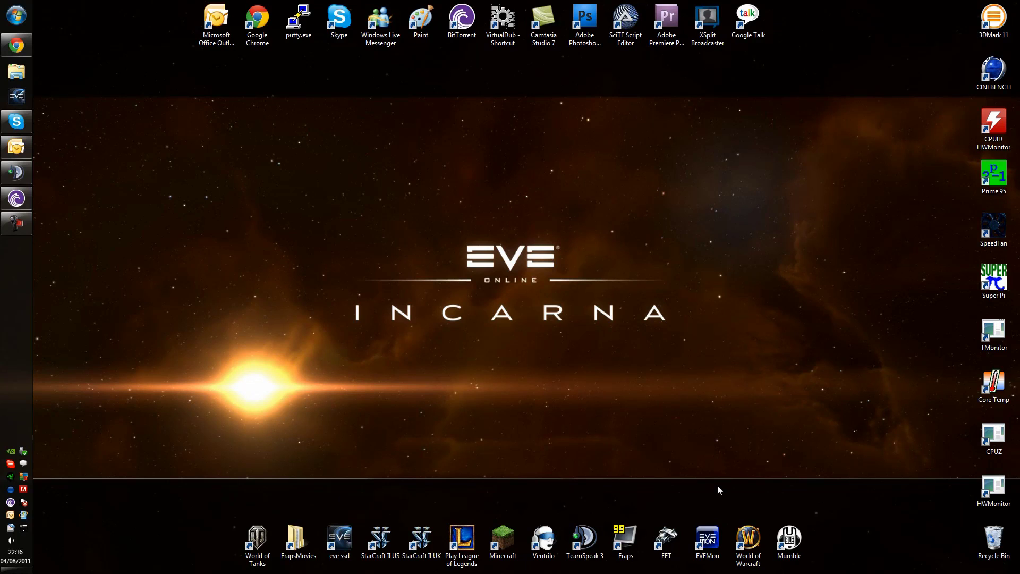
# Switch to Chrome and examine the evemon.battleclinic.com address and the installer link in the page's downloads.
pyautogui.click(707, 539)
pyautogui.moveTo(681, 489); pyautogui.dragTo(683, 441)
pyautogui.click(17, 46)
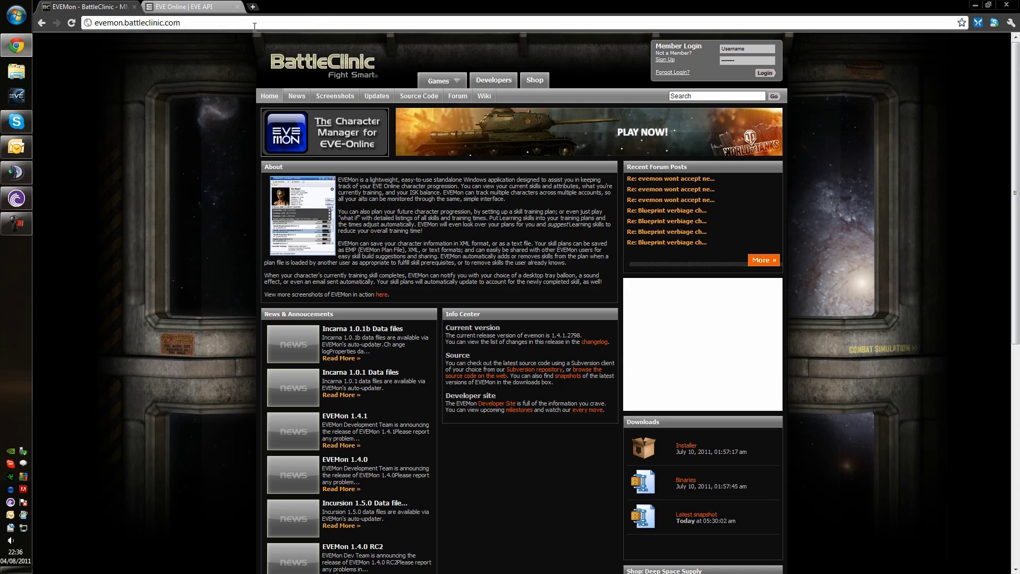
pyautogui.click(207, 20)
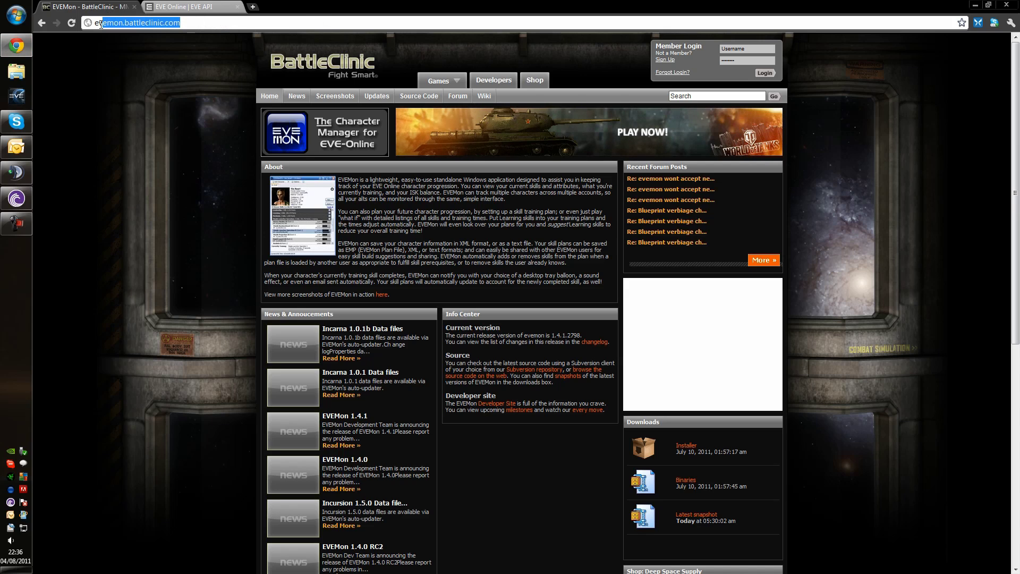
pyautogui.click(177, 25)
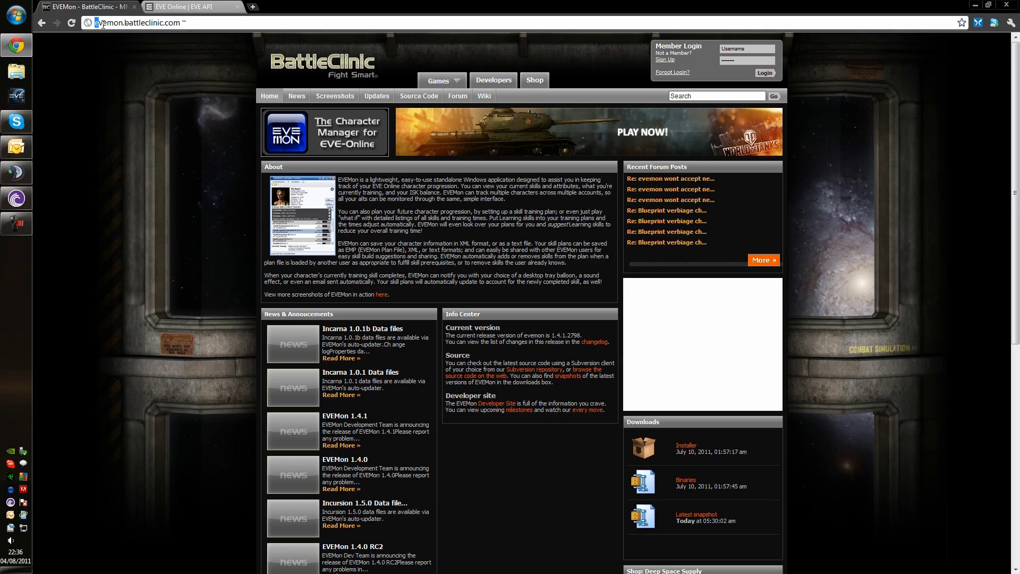
pyautogui.moveTo(96, 23); pyautogui.dragTo(183, 22)
pyautogui.click(660, 362)
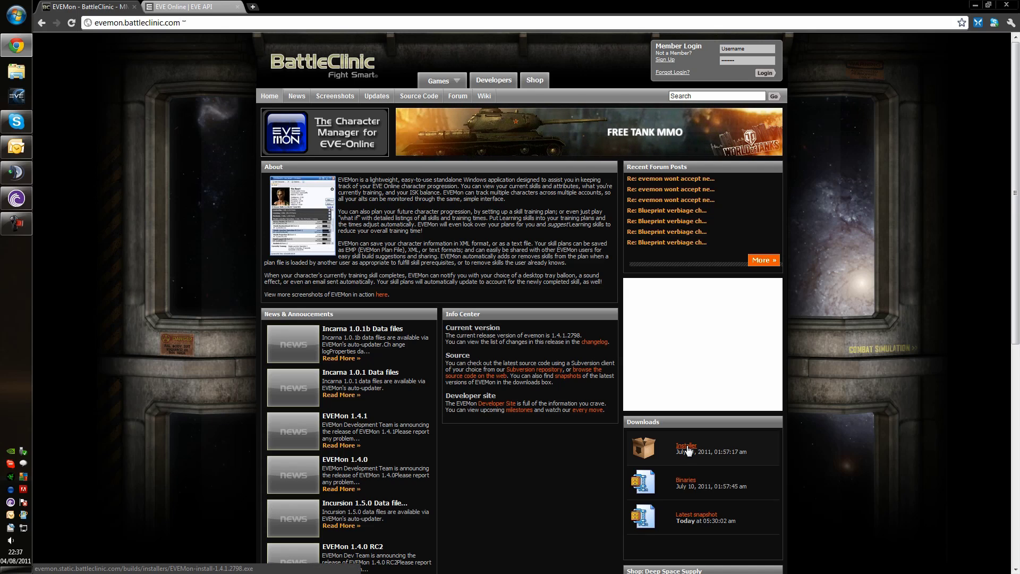
pyautogui.click(976, 6)
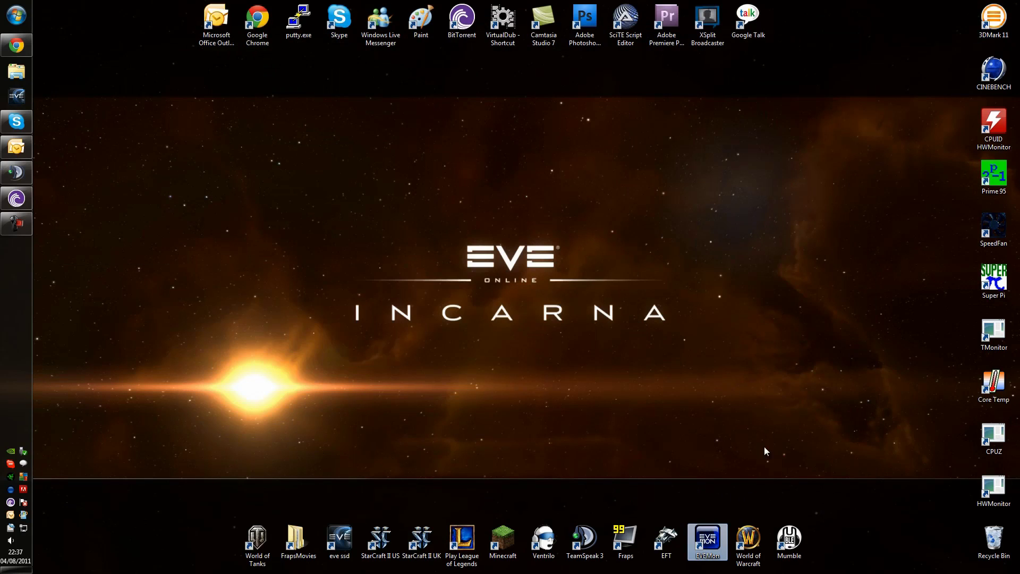
# Launch EVEMon, start adding an account and move the account import dialog clear of the main window.
pyautogui.doubleClick(712, 542)
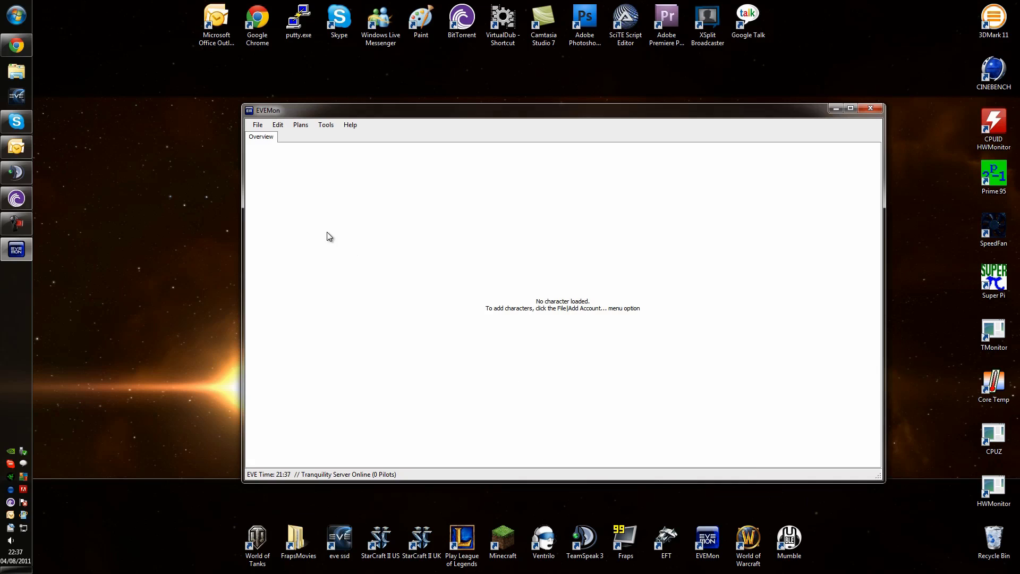
pyautogui.click(257, 124)
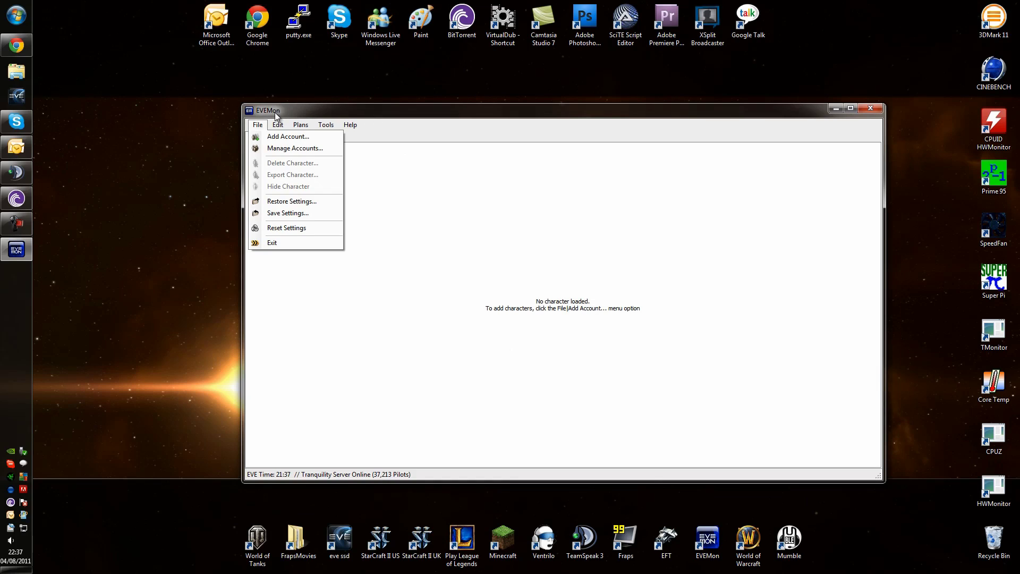
pyautogui.click(258, 124)
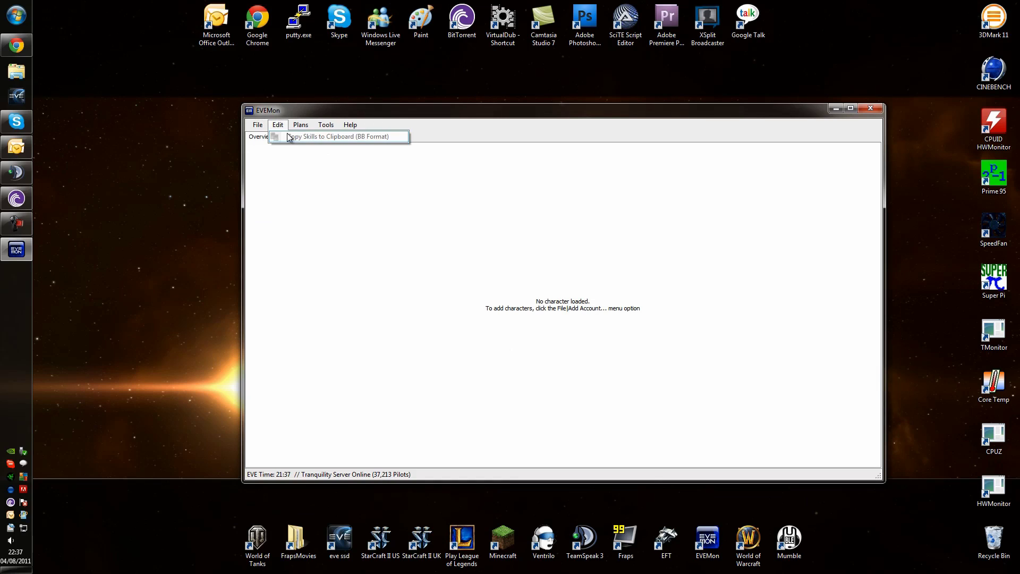
pyautogui.click(257, 124)
pyautogui.click(271, 138)
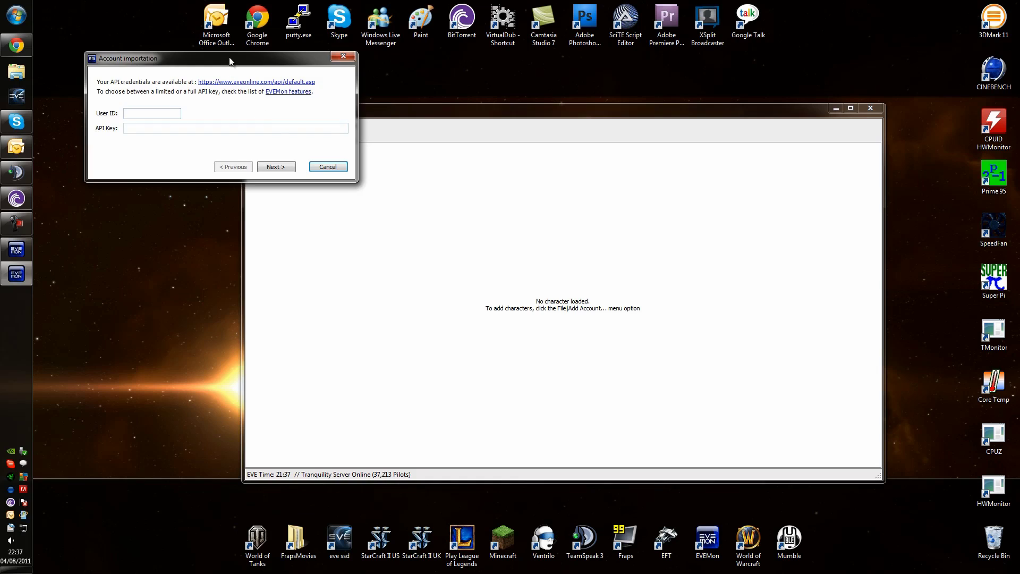
pyautogui.moveTo(226, 60); pyautogui.dragTo(200, 445)
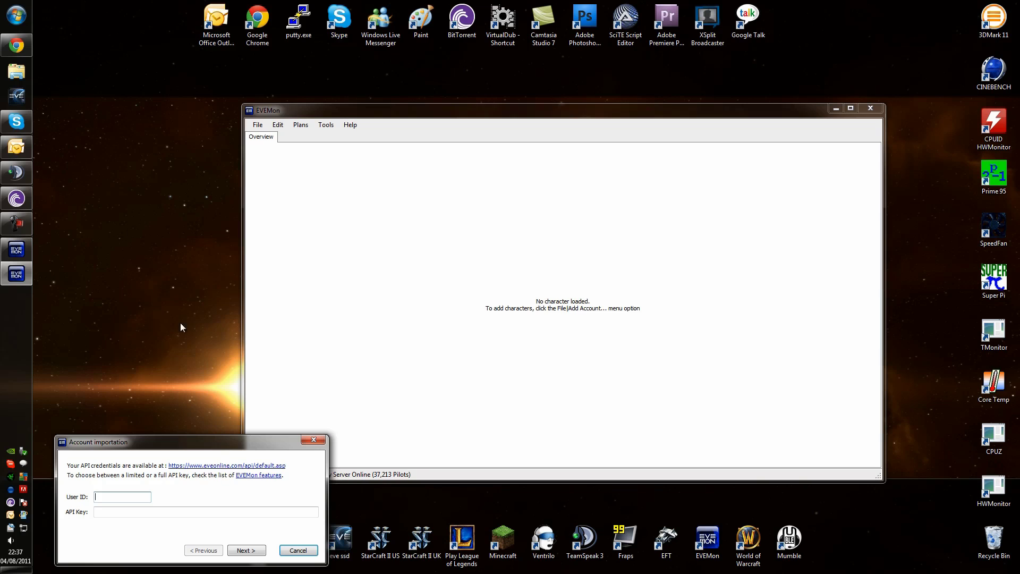
# Switch to Chrome's EVE API Key Management page and copy the limited access user ID into the import dialog's User ID field.
pyautogui.click(16, 45)
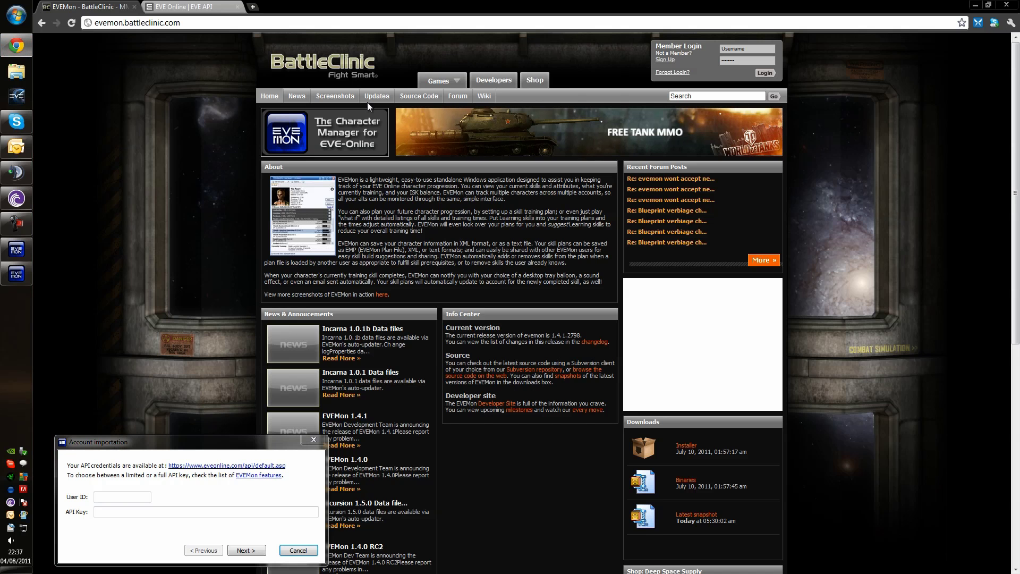
pyautogui.hotkey('ctrl', 'Tab')
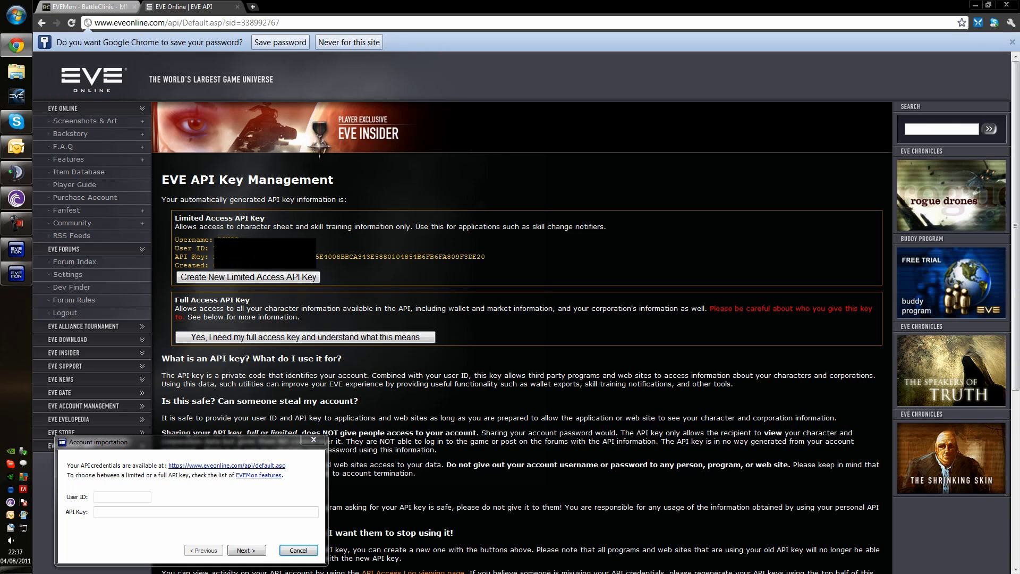
pyautogui.moveTo(178, 216); pyautogui.dragTo(340, 269)
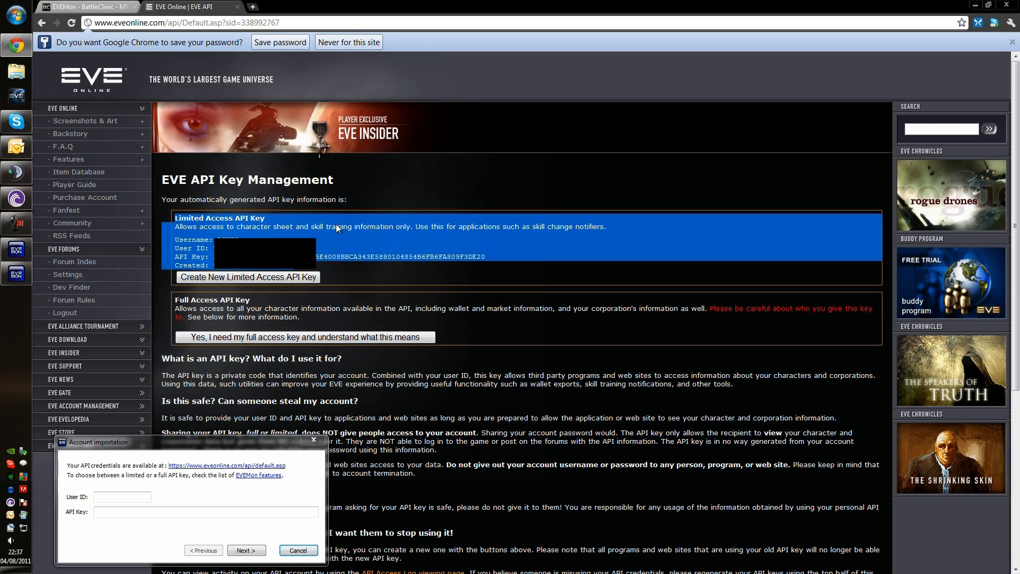
pyautogui.click(319, 225)
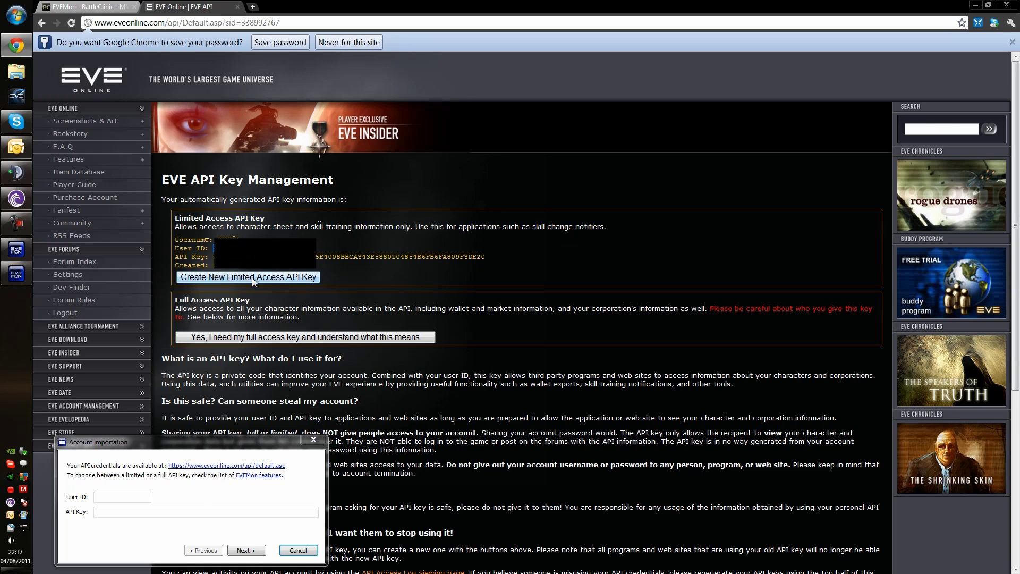
pyautogui.click(121, 497)
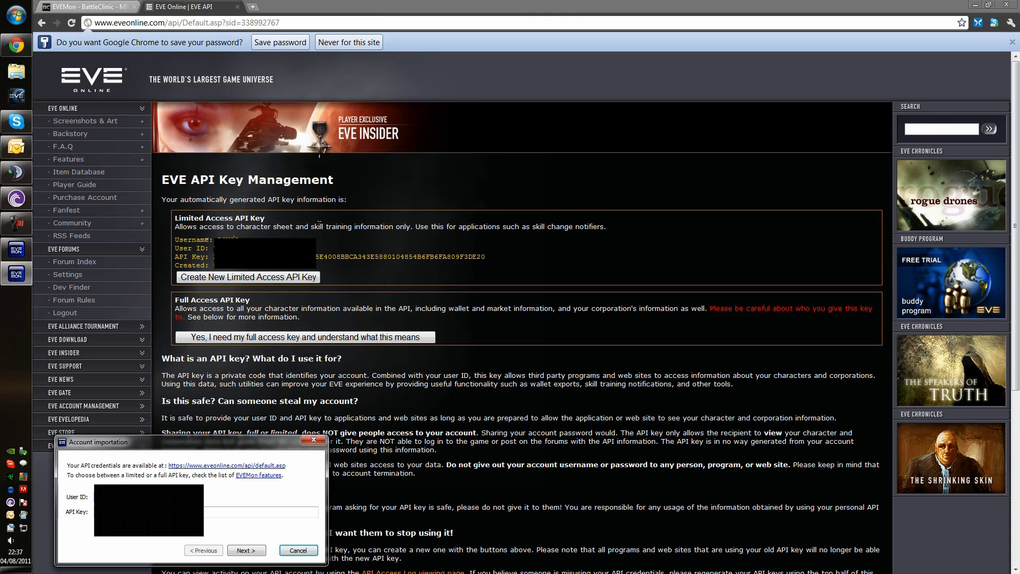
# Copy the limited access API key from the web page and paste it into the import dialog's API Key field.
pyautogui.doubleClick(398, 256)
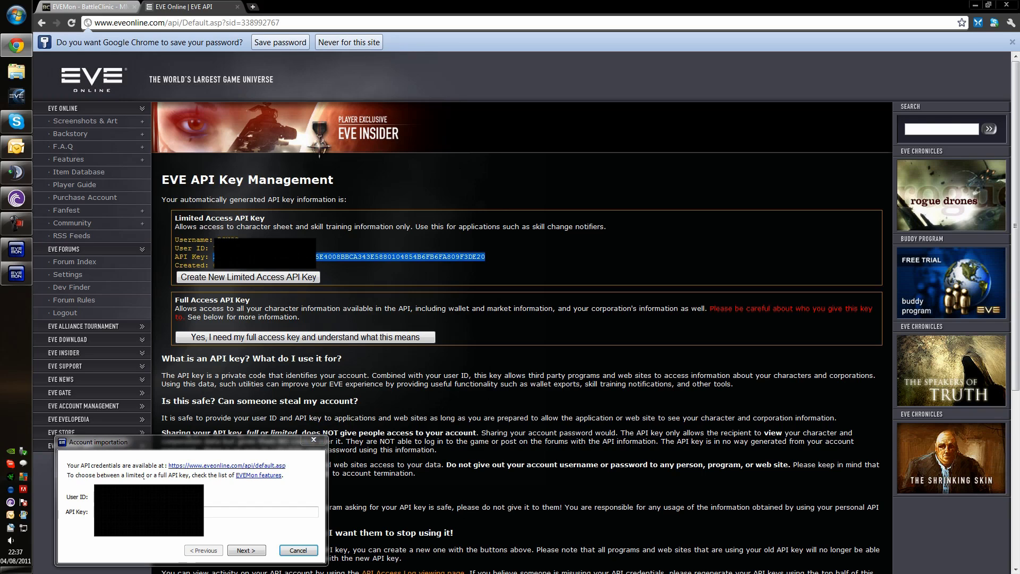
pyautogui.hotkey('ctrl', 'c')
pyautogui.hotkey('alt', 'Tab')
pyautogui.hotkey('ctrl', 'v')
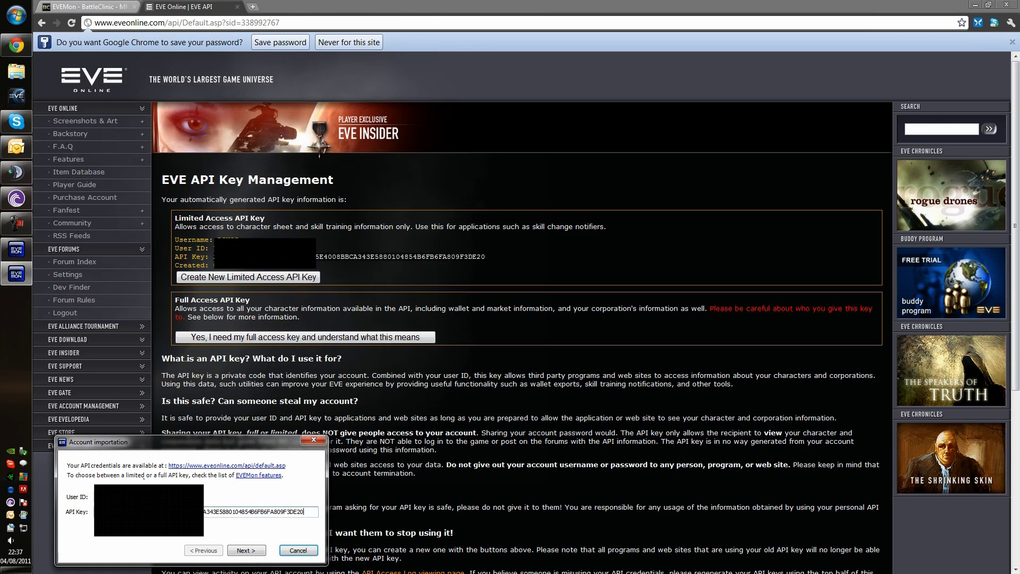
# Minimize Chrome, submit the credentials and import only the DSNGG character, excluding DSNx and DSNGL.
pyautogui.click(975, 5)
pyautogui.click(250, 550)
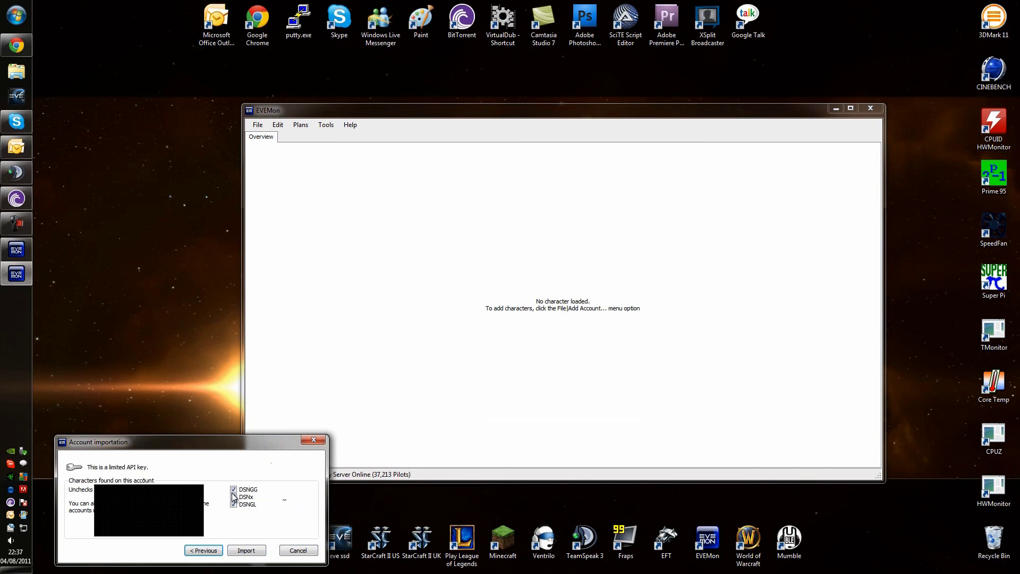
pyautogui.click(246, 551)
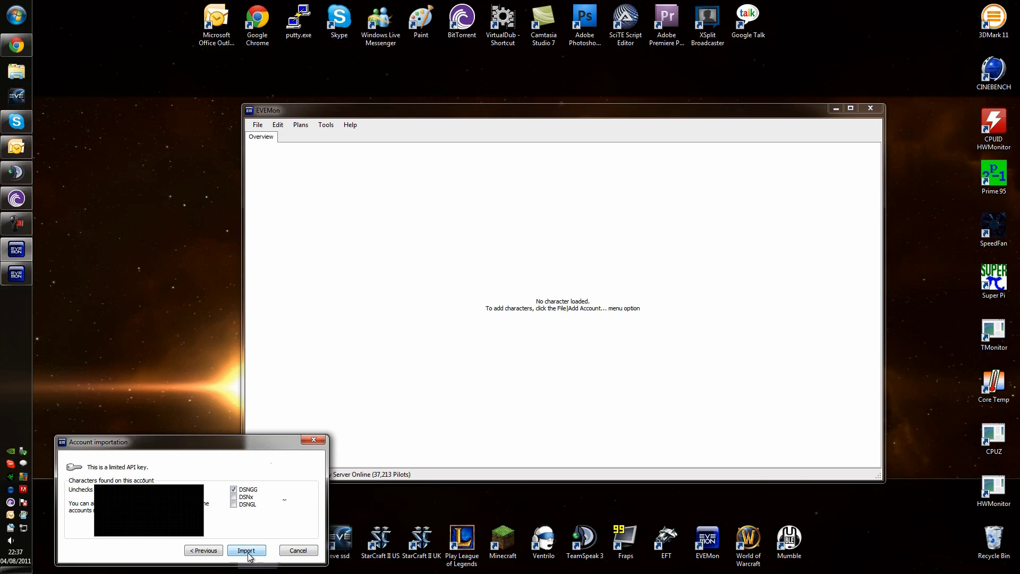
pyautogui.click(257, 124)
pyautogui.click(274, 134)
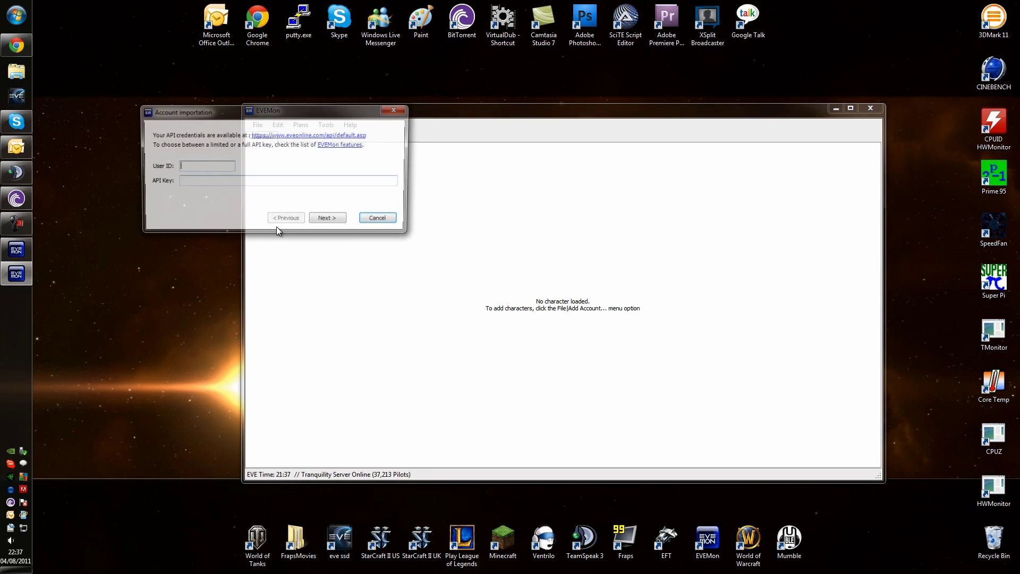
pyautogui.click(381, 220)
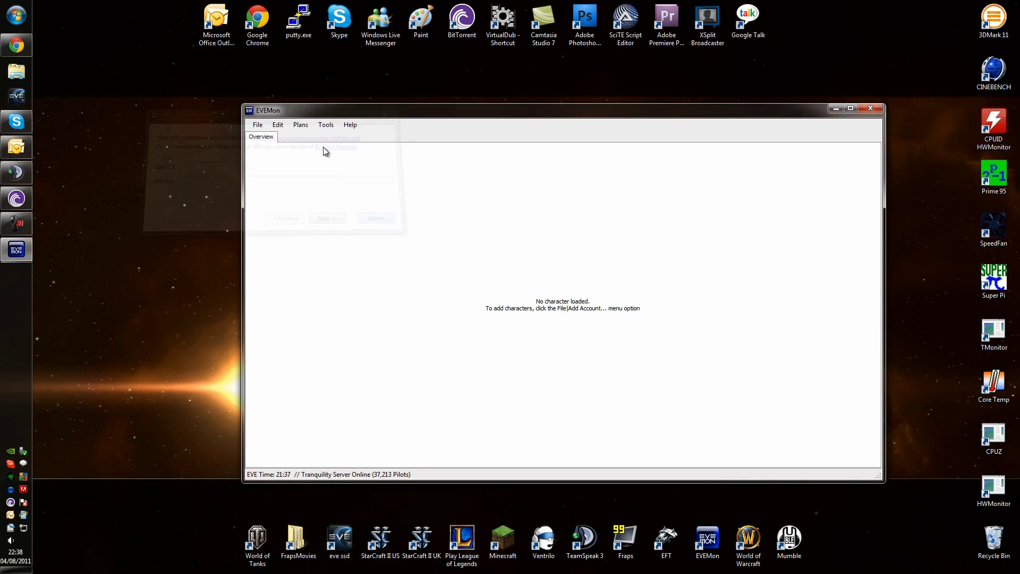
pyautogui.click(257, 124)
pyautogui.click(270, 149)
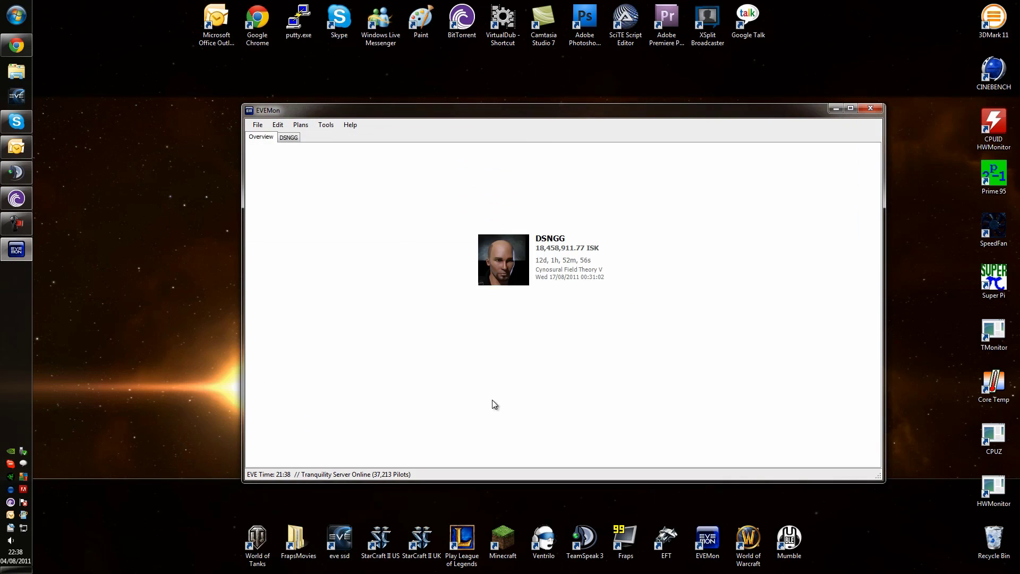
# Open the imported DSNGG character's sheet from the overview and maximize the EVEMon window.
pyautogui.click(494, 403)
pyautogui.moveTo(587, 112); pyautogui.dragTo(566, 107)
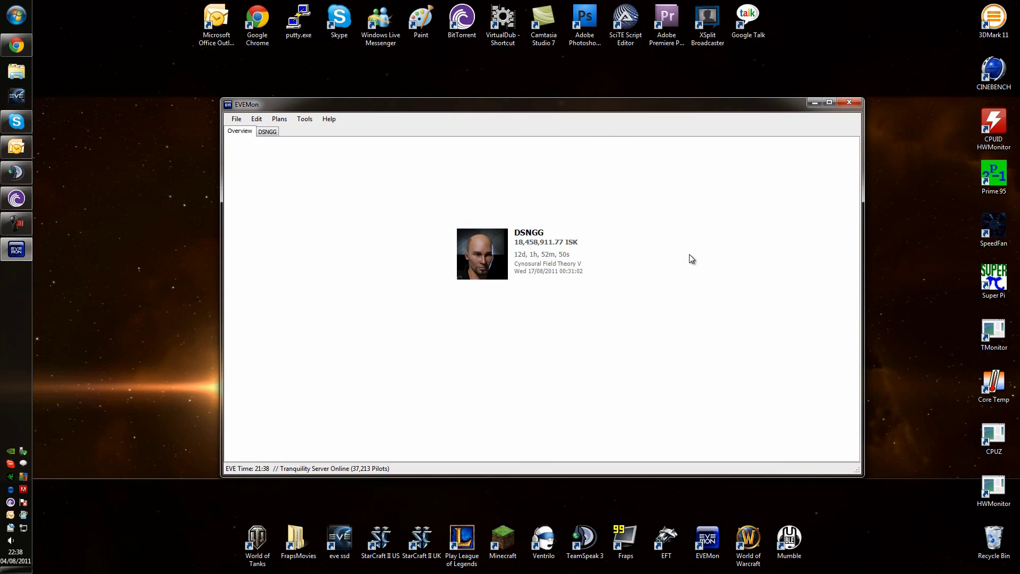
pyautogui.click(542, 259)
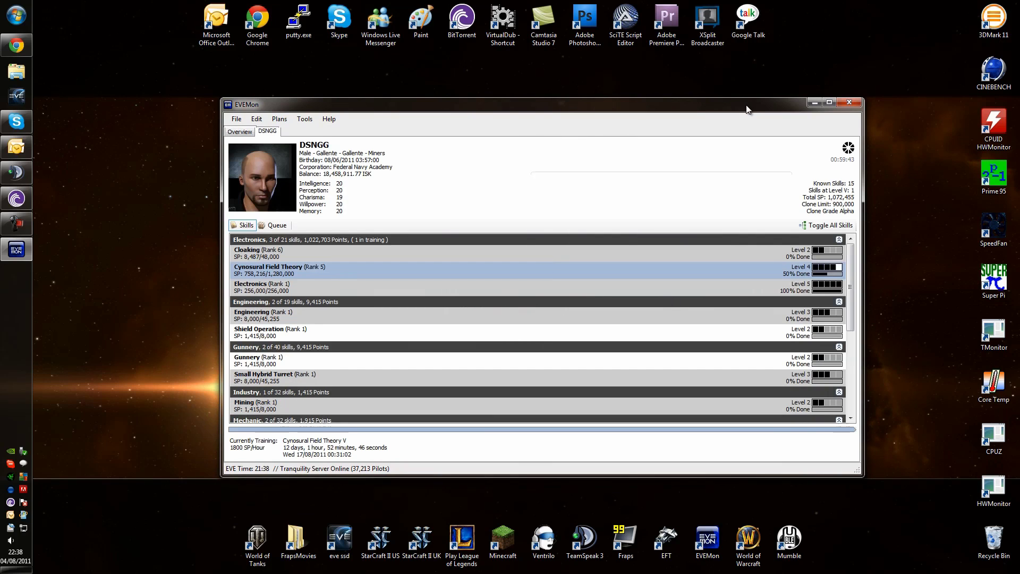
pyautogui.press('super+Up')
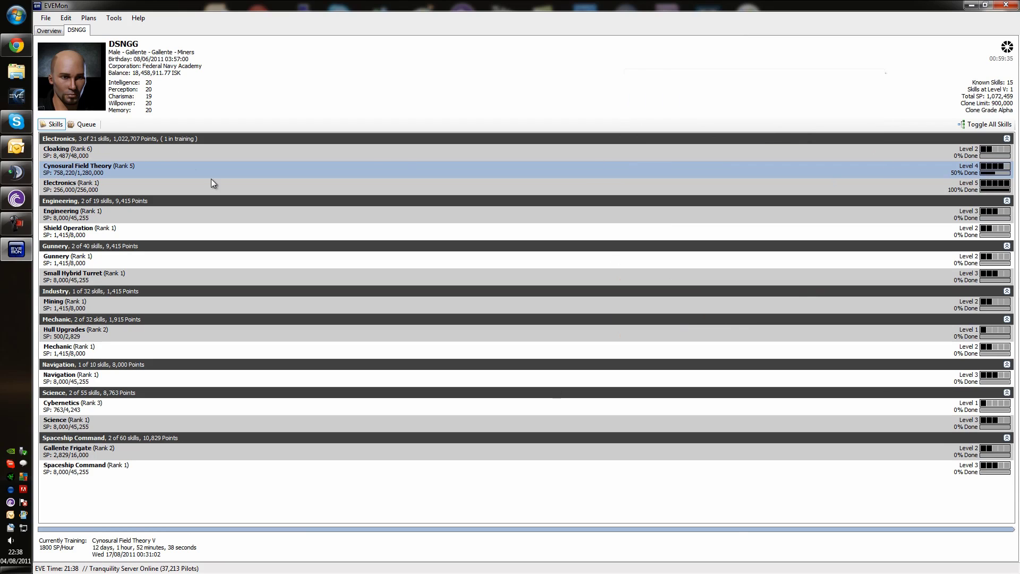
# View the character's skill training queue, and return to the skills list.
pyautogui.click(83, 123)
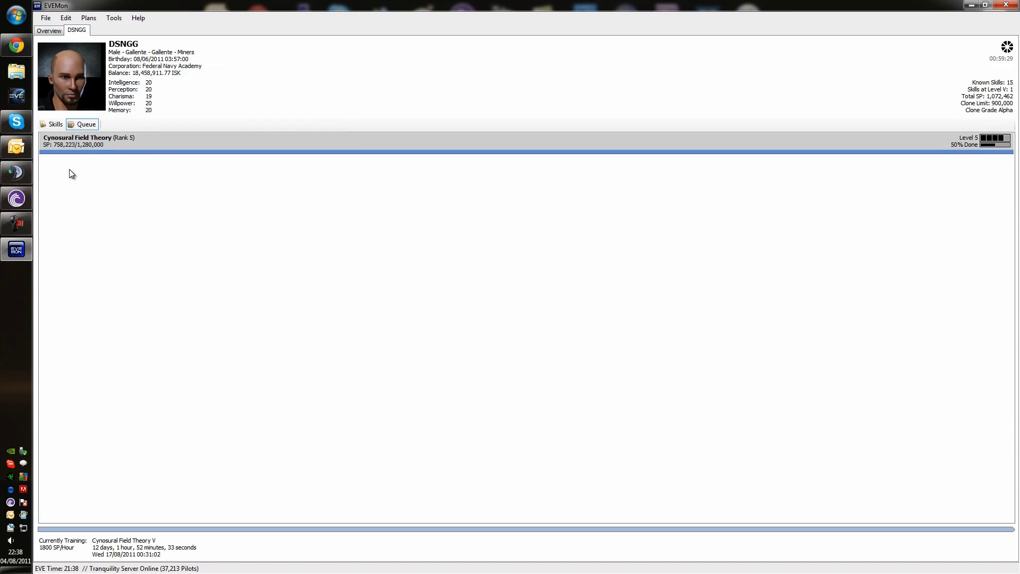
pyautogui.moveTo(58, 149)
pyautogui.click(55, 123)
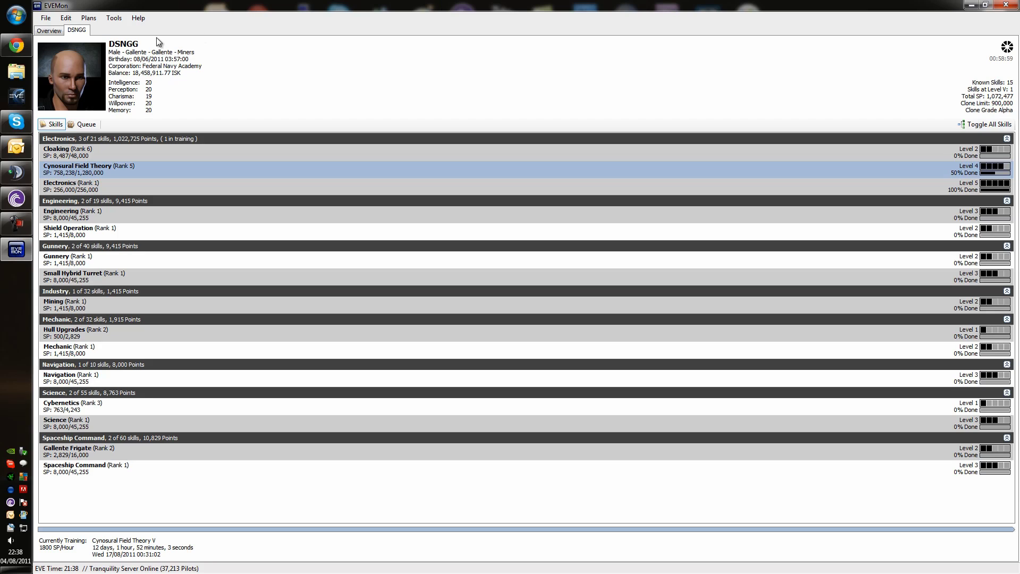
# Create a new skill plan named "PVP Frigate" and move its planner window aside to expose the character's skills.
pyautogui.click(98, 20)
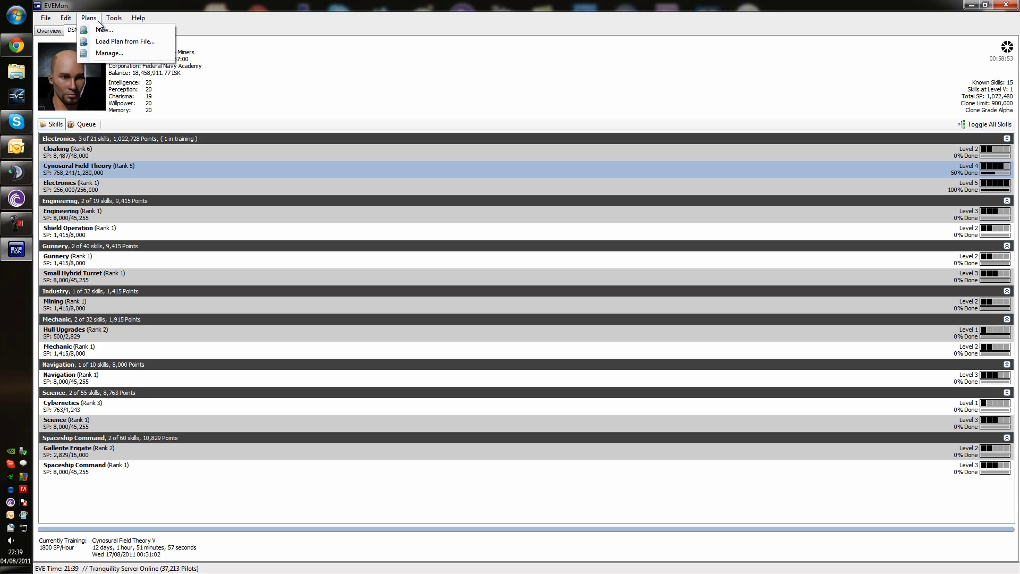
pyautogui.click(116, 31)
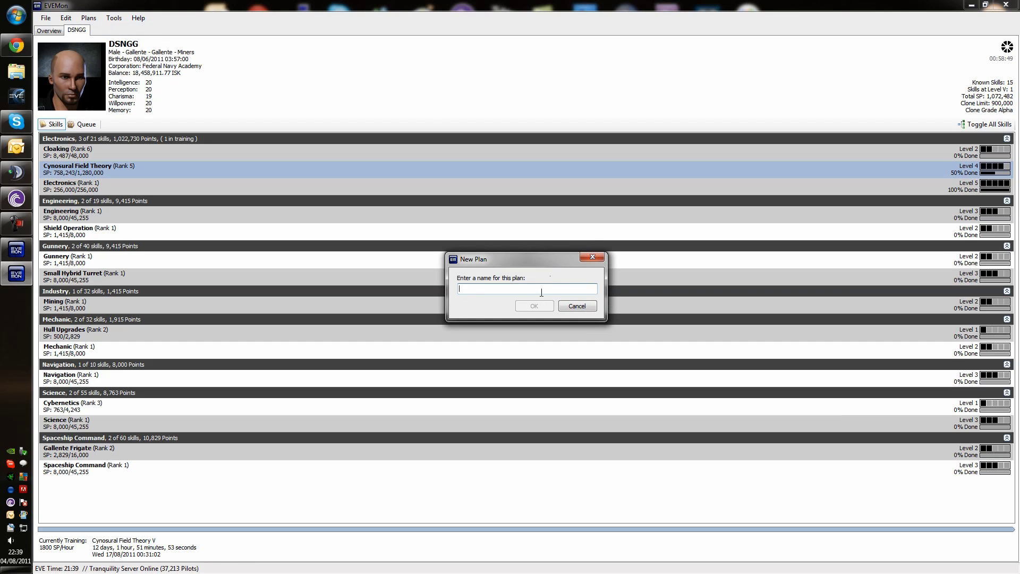
pyautogui.write('PVP Frigate')
pyautogui.click(536, 307)
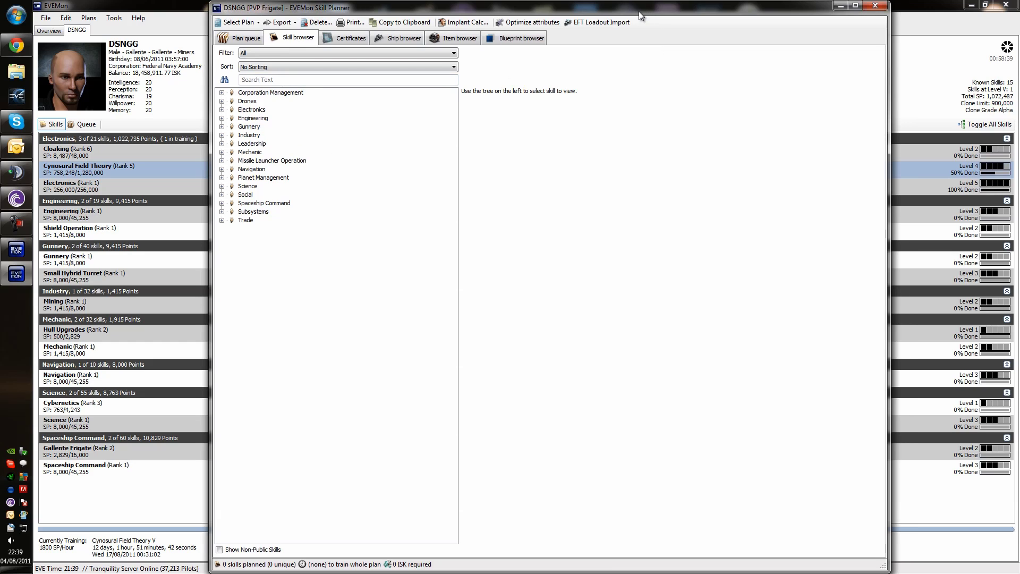
pyautogui.moveTo(640, 11); pyautogui.dragTo(767, 9)
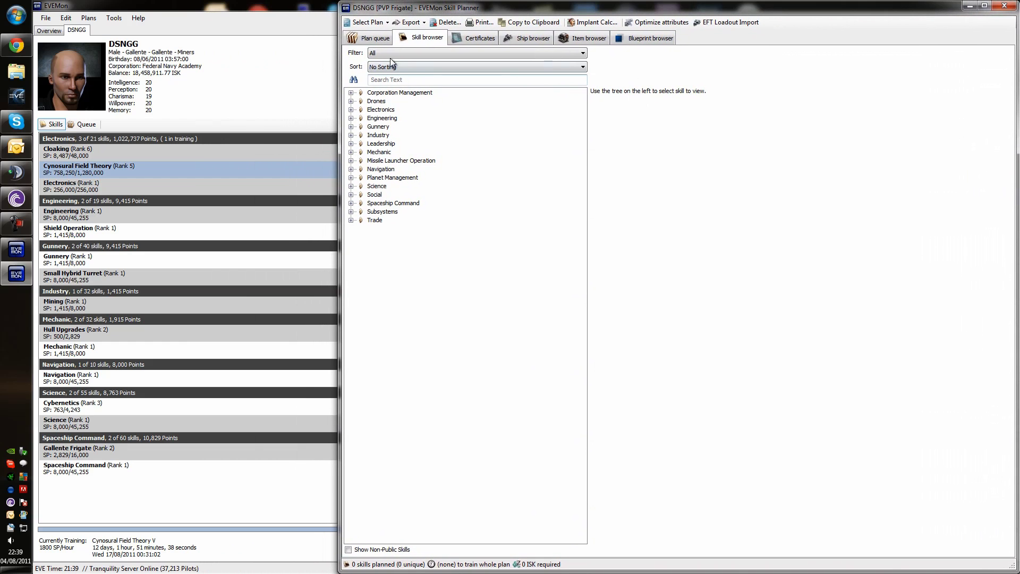
# Check the new plan's queue, and expand the Spaceship Command group in the skill browser.
pyautogui.click(366, 38)
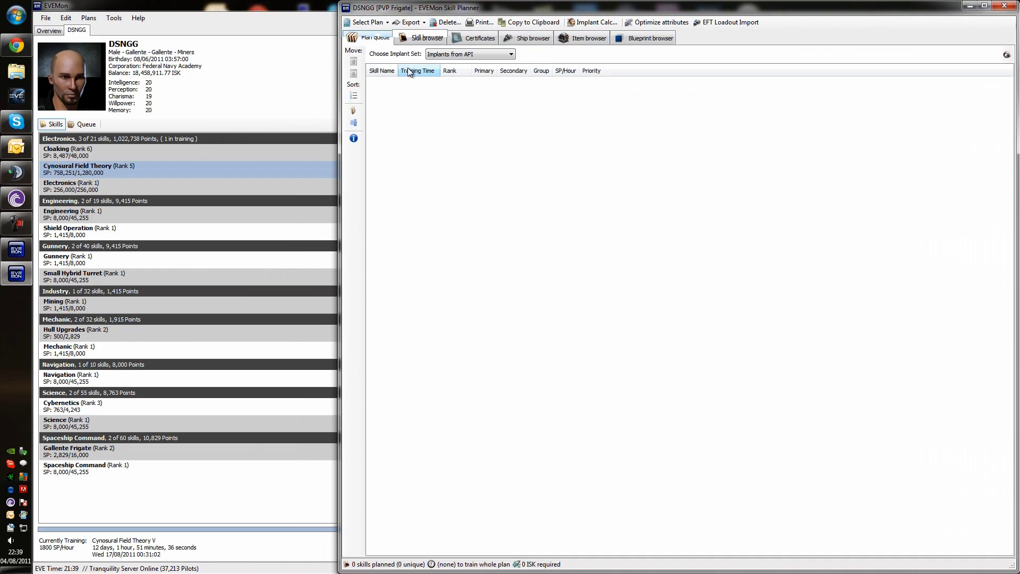
pyautogui.click(424, 38)
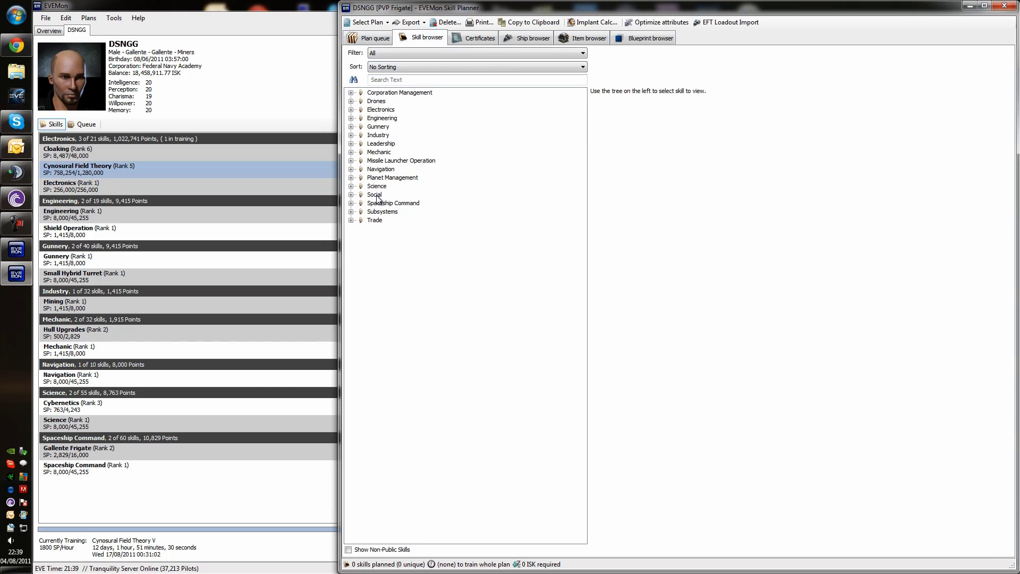
pyautogui.click(351, 203)
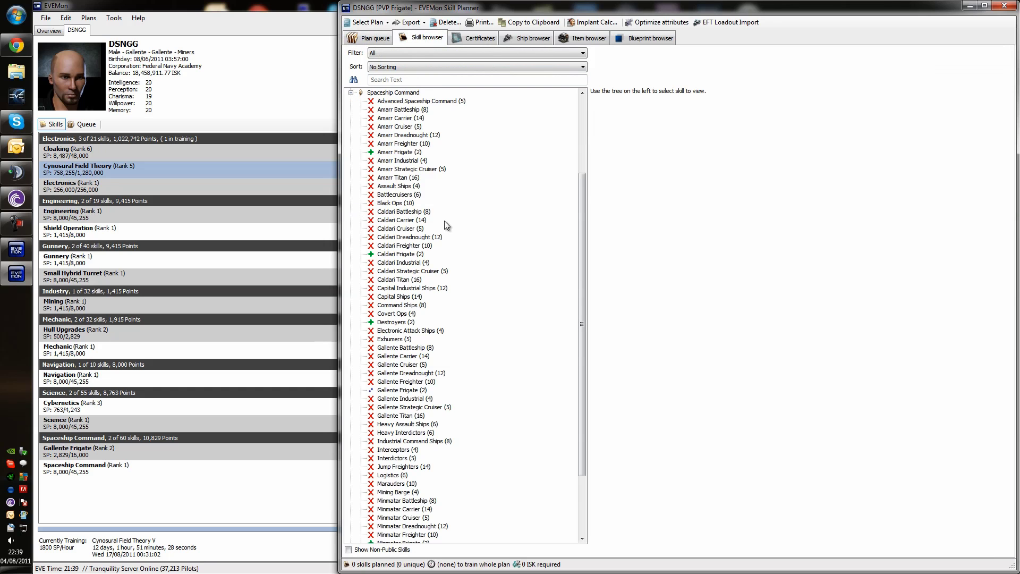
pyautogui.moveTo(579, 195); pyautogui.dragTo(562, 143)
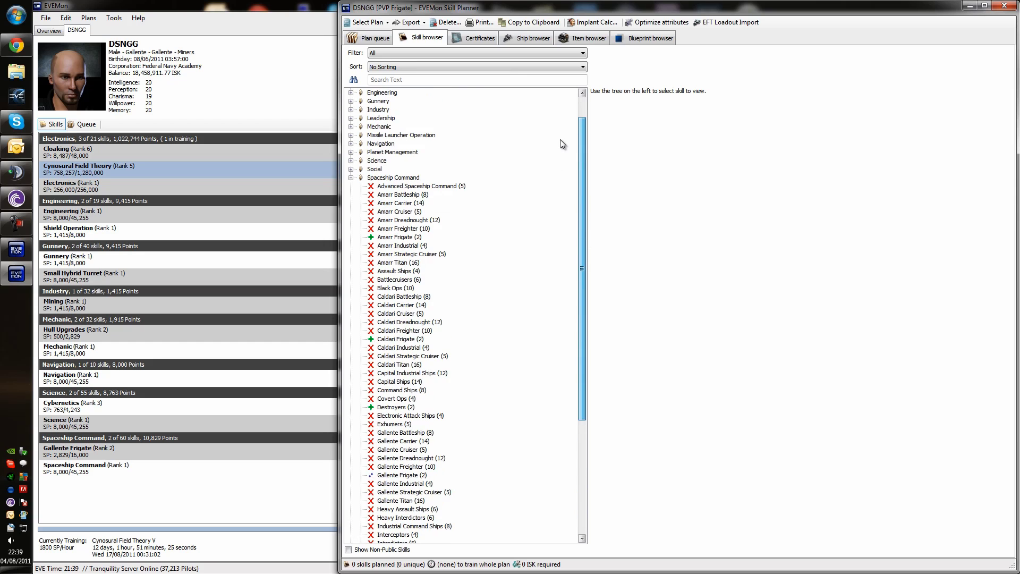
# Collapse the Spaceship Command skill group, and filter the ship browser to show only Gallente ships.
pyautogui.click(350, 178)
pyautogui.click(476, 39)
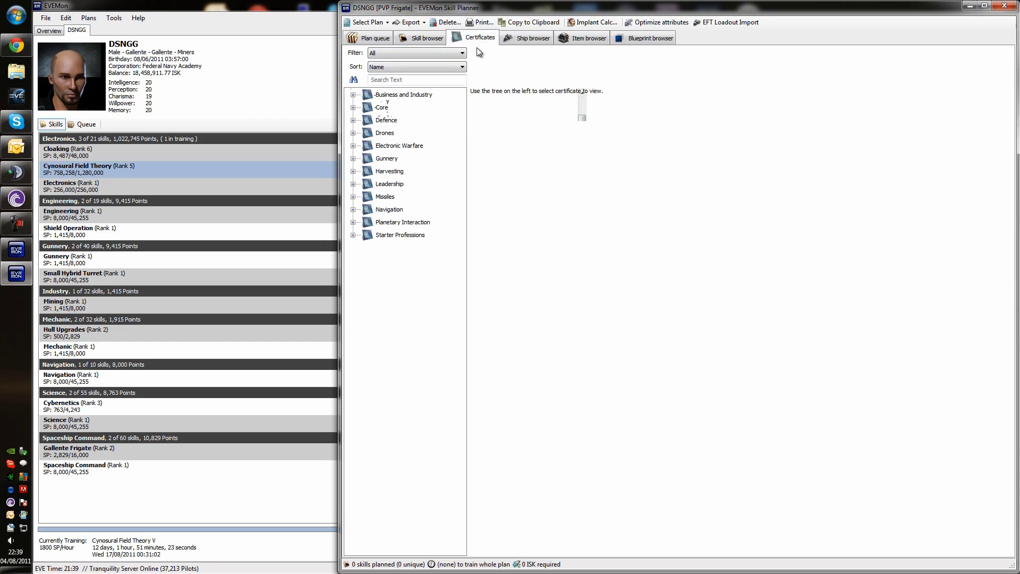
pyautogui.click(529, 39)
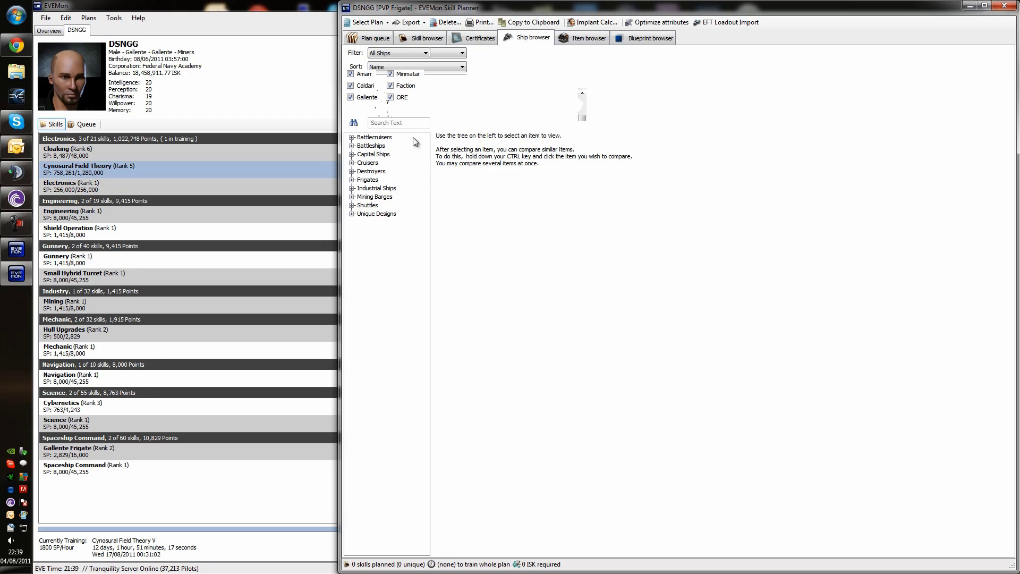
pyautogui.click(366, 86)
pyautogui.click(415, 76)
pyautogui.click(408, 86)
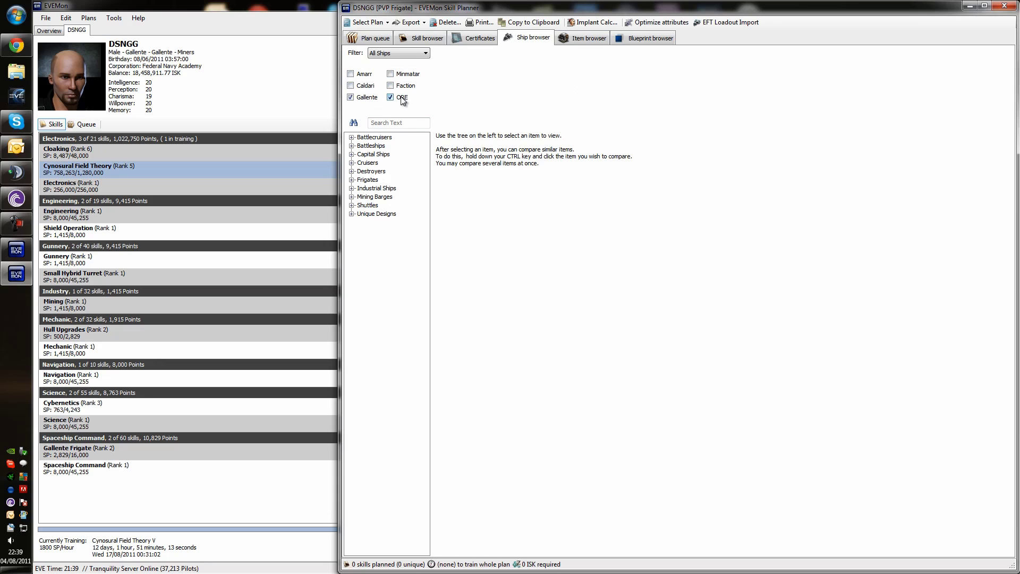
pyautogui.click(402, 98)
# Expand the Gallente standard frigates and view the Atron's attributes and its required skills down to their prerequisites.
pyautogui.click(351, 181)
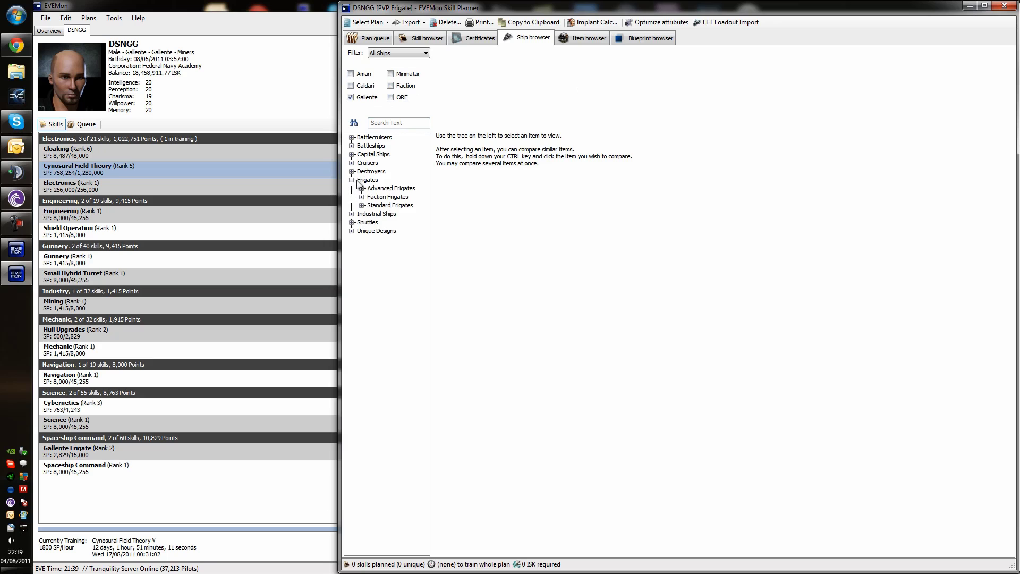
pyautogui.click(367, 205)
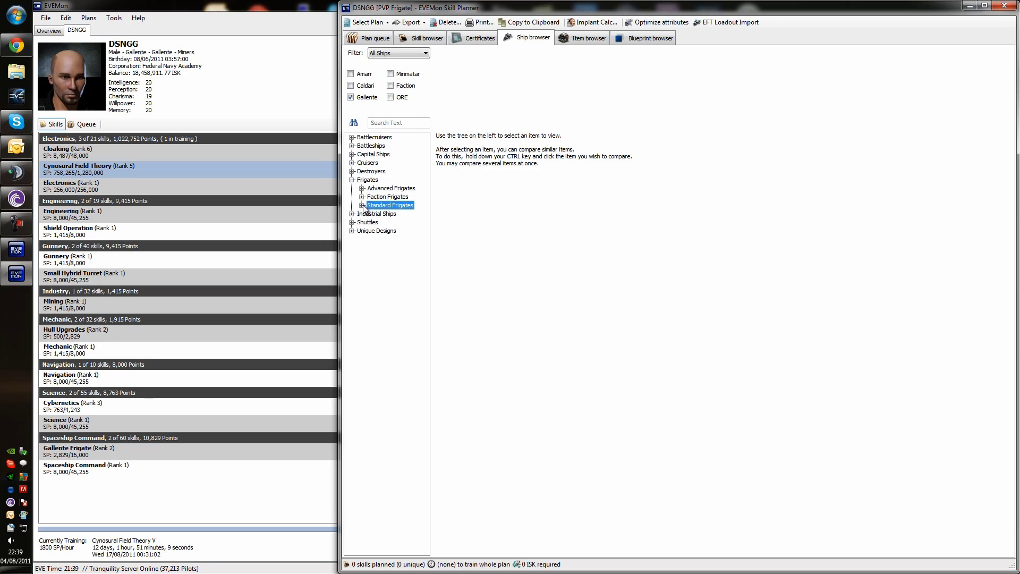
pyautogui.click(362, 206)
pyautogui.click(372, 213)
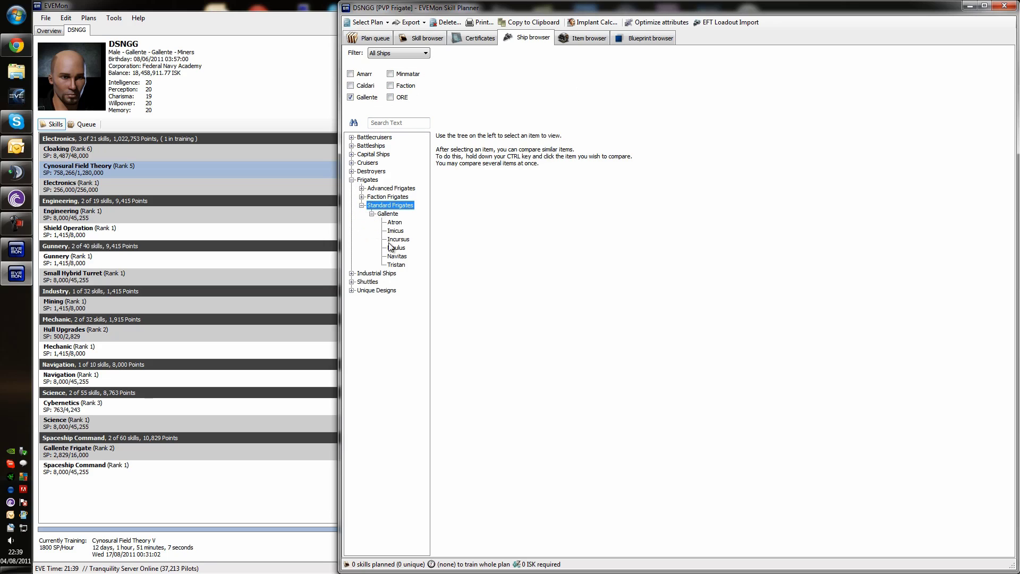
pyautogui.click(395, 223)
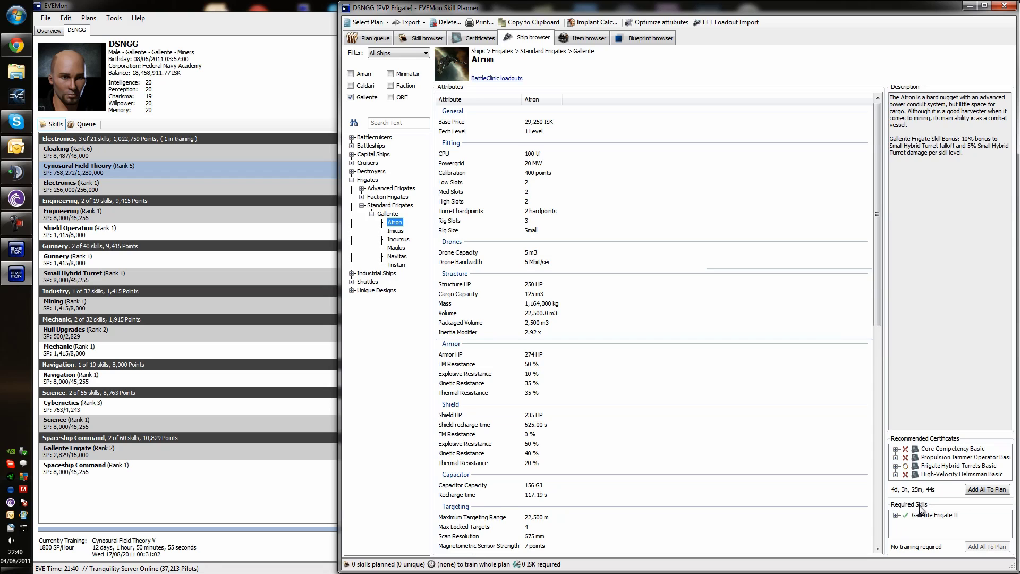
pyautogui.doubleClick(906, 516)
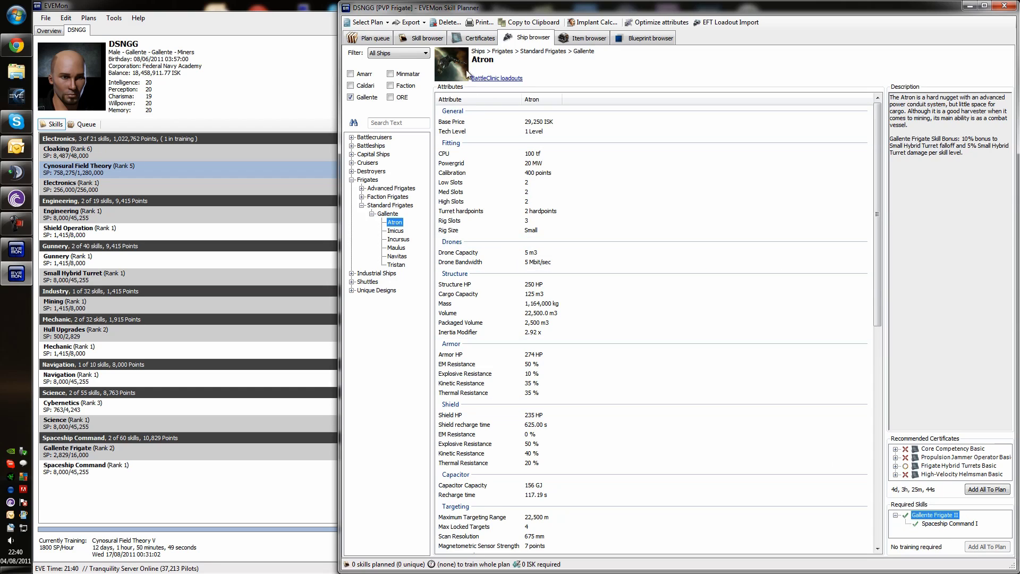
# Add the Incursus's required skill, Gallente Frigate III, to the plan with priority 1, and check the plan queue.
pyautogui.click(399, 239)
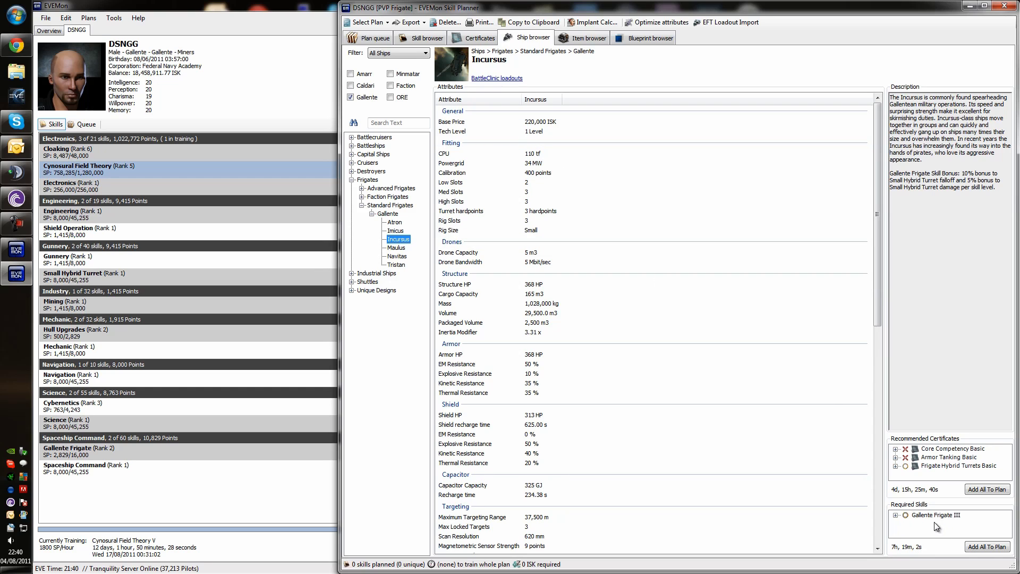
pyautogui.click(985, 547)
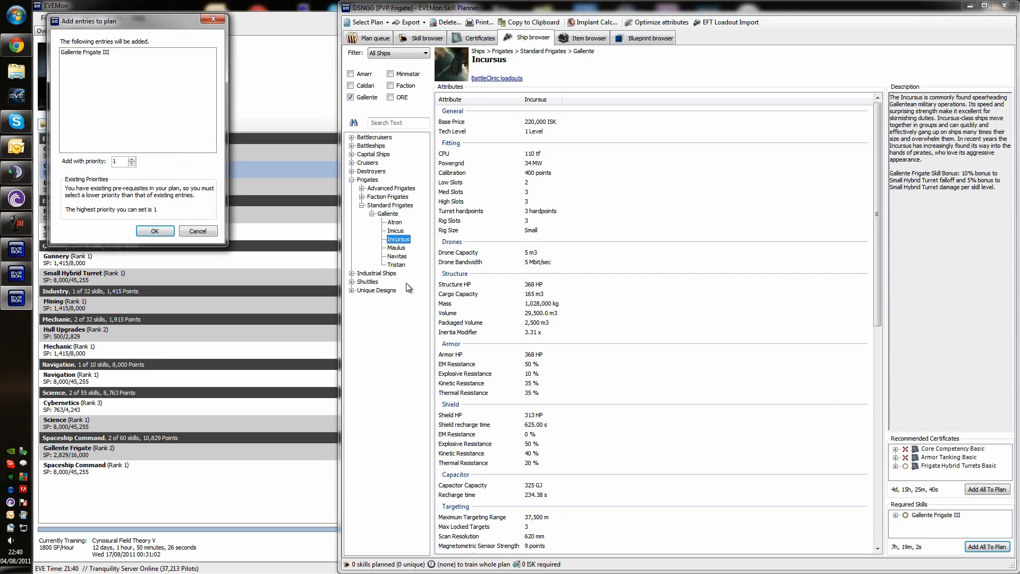
pyautogui.moveTo(144, 26); pyautogui.dragTo(543, 177)
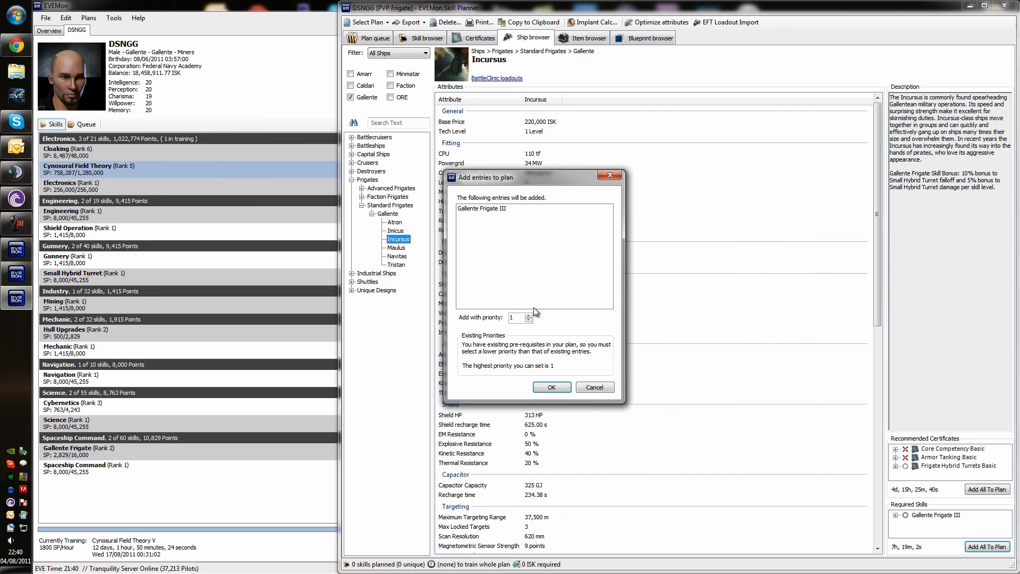
pyautogui.doubleClick(514, 319)
pyautogui.click(555, 387)
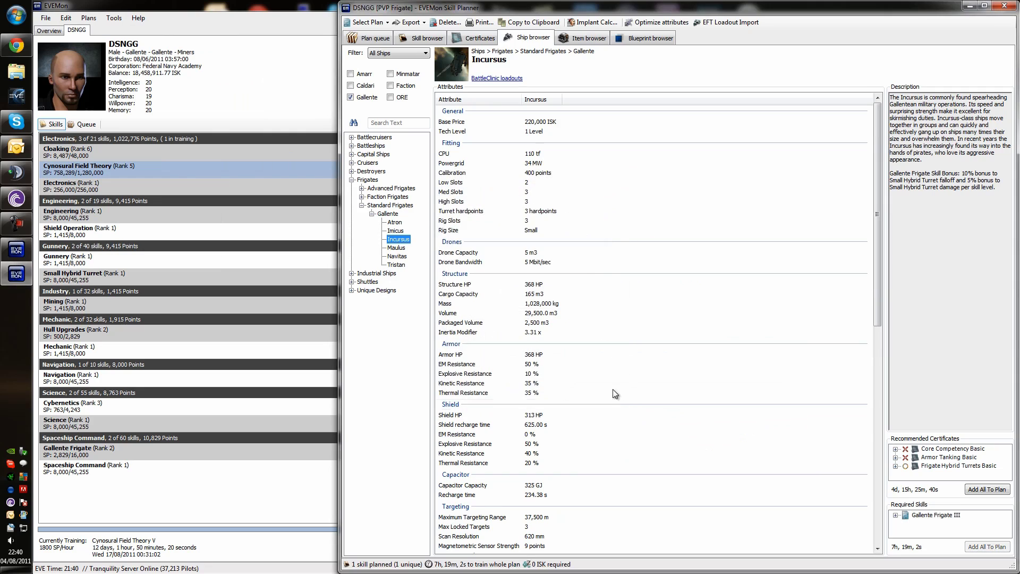
pyautogui.click(368, 41)
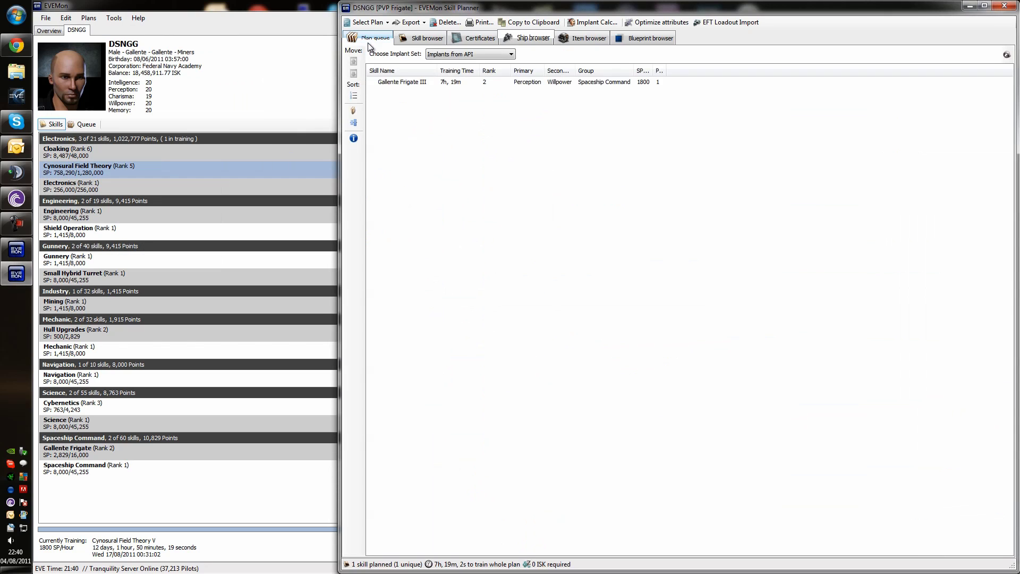
# Open the BattleClinic loadouts for the Incursus, and move and enlarge the window to show both the loadout list and fitting details.
pyautogui.click(521, 40)
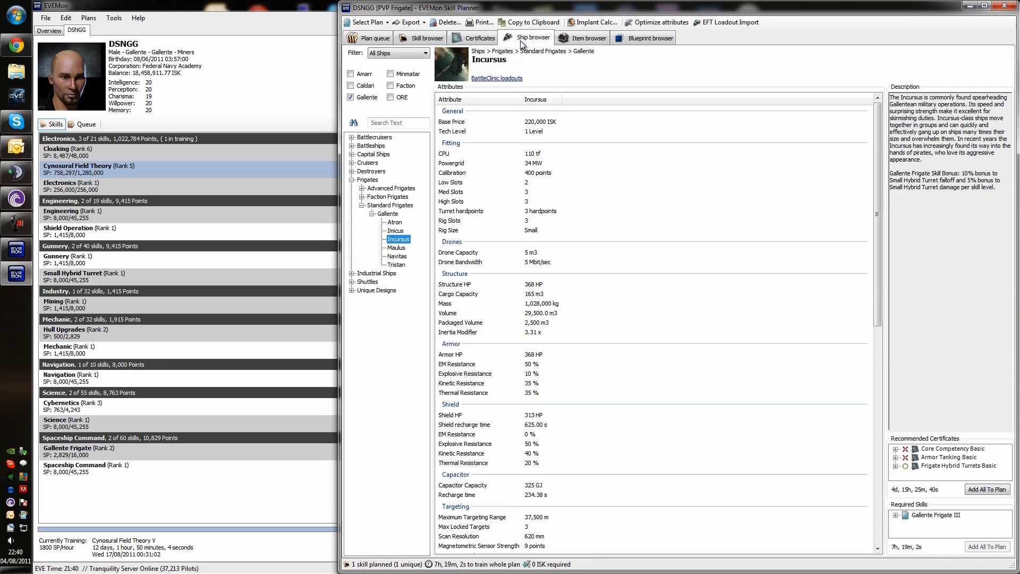
pyautogui.click(492, 79)
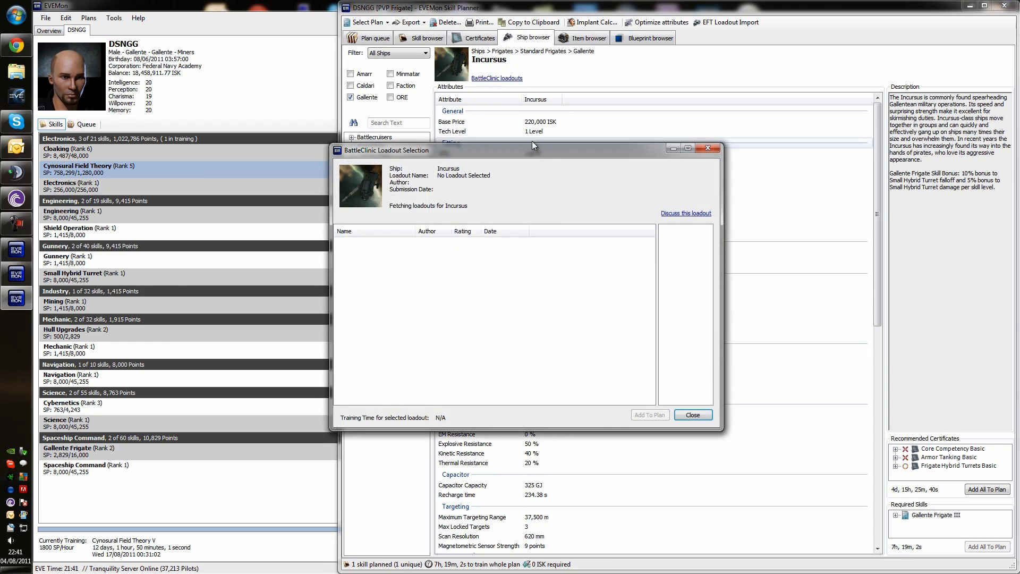
pyautogui.moveTo(542, 150); pyautogui.dragTo(345, 52)
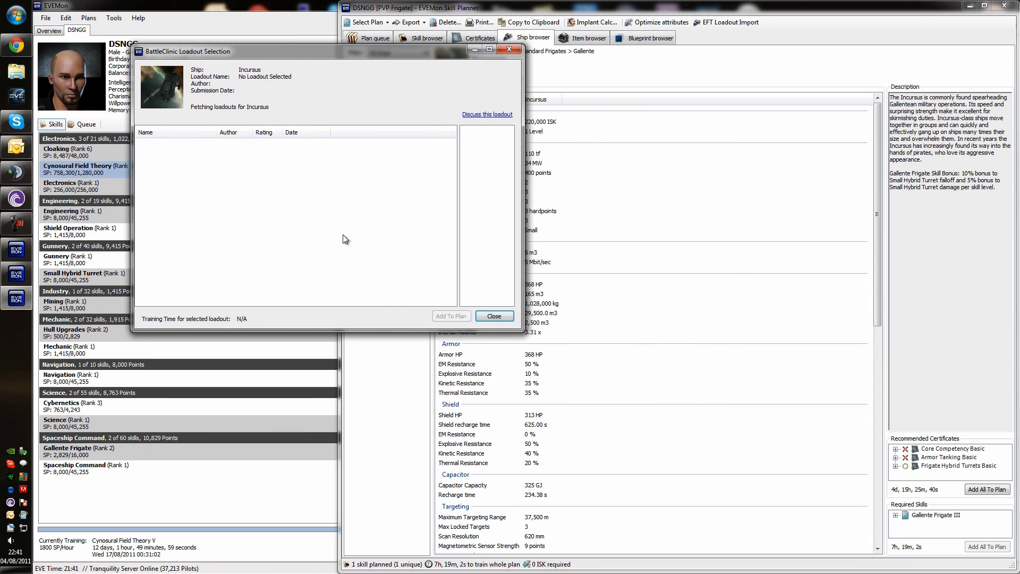
pyautogui.moveTo(356, 331); pyautogui.dragTo(371, 556)
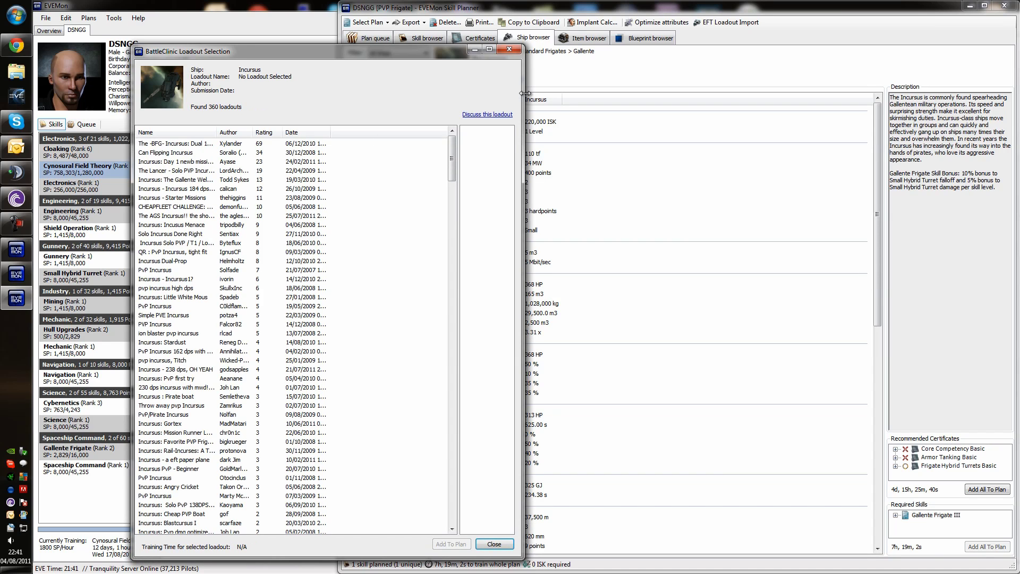
pyautogui.moveTo(525, 94); pyautogui.dragTo(572, 94)
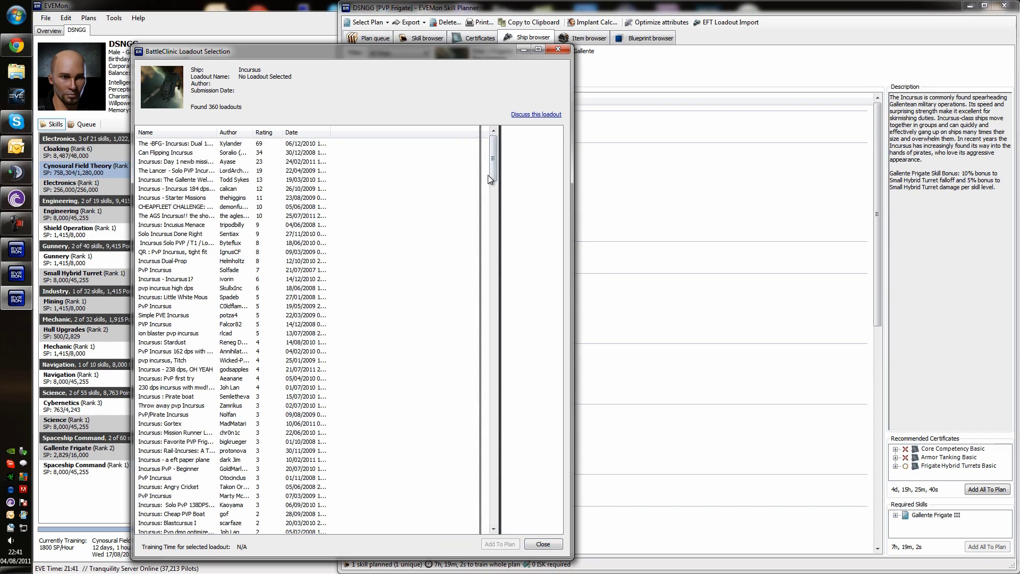
pyautogui.moveTo(487, 174); pyautogui.dragTo(409, 175)
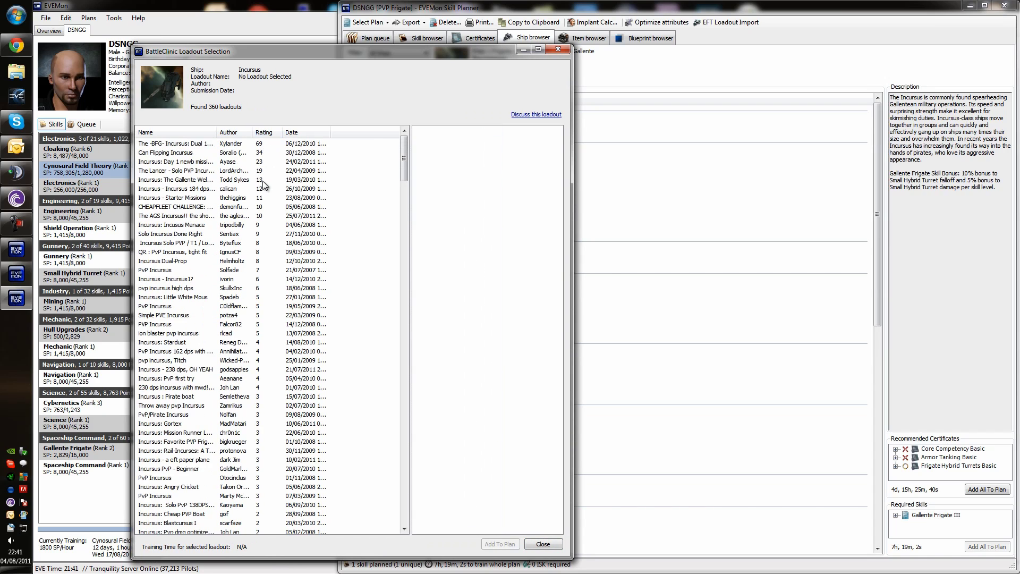
# Widen the loadout name column and the window, and compare the fittings and training times of the four highest-rated Incursus loadouts.
pyautogui.click(193, 146)
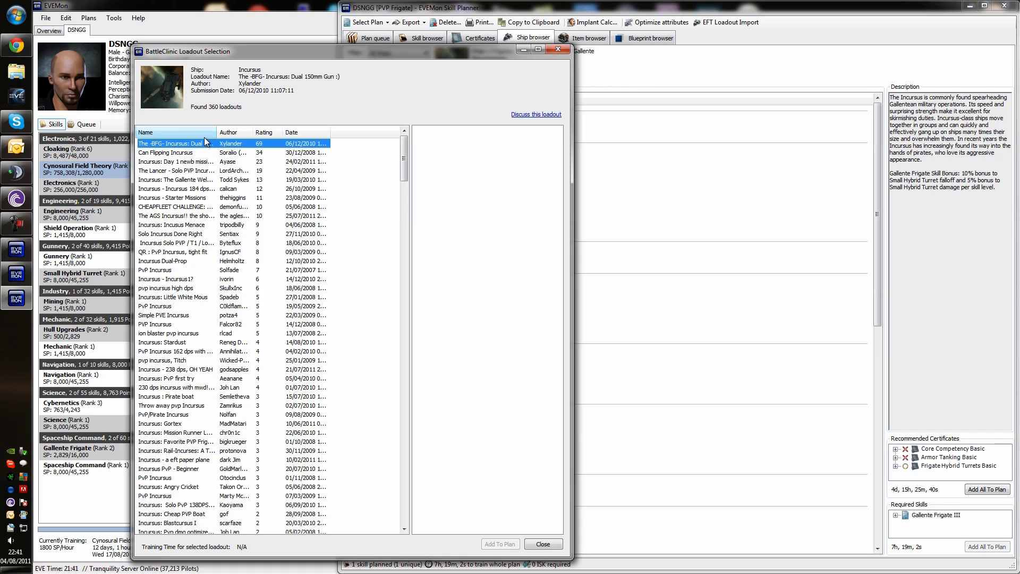
pyautogui.moveTo(218, 132); pyautogui.dragTo(259, 132)
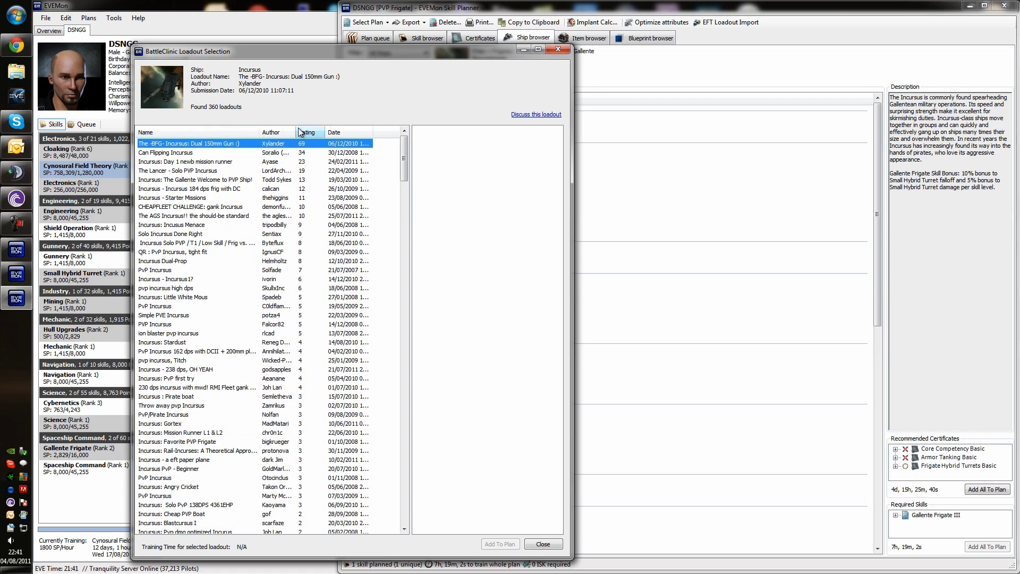
pyautogui.moveTo(571, 123); pyautogui.dragTo(631, 126)
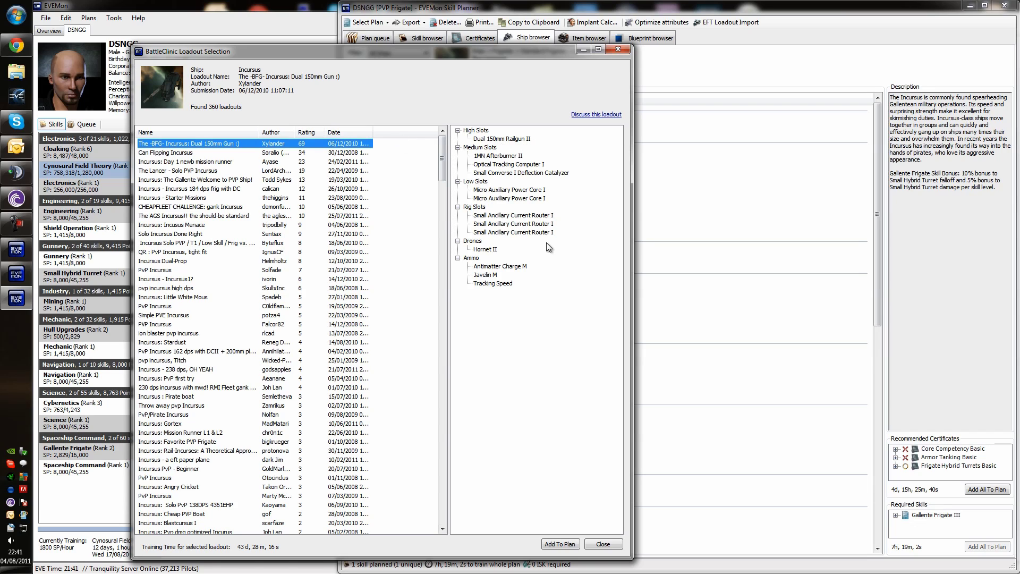
pyautogui.click(200, 152)
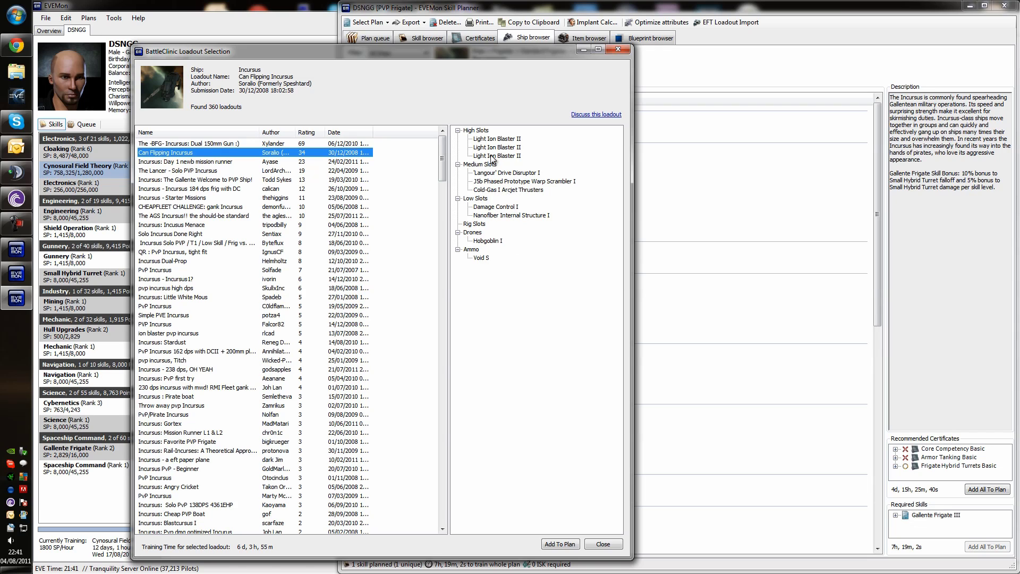
pyautogui.click(203, 162)
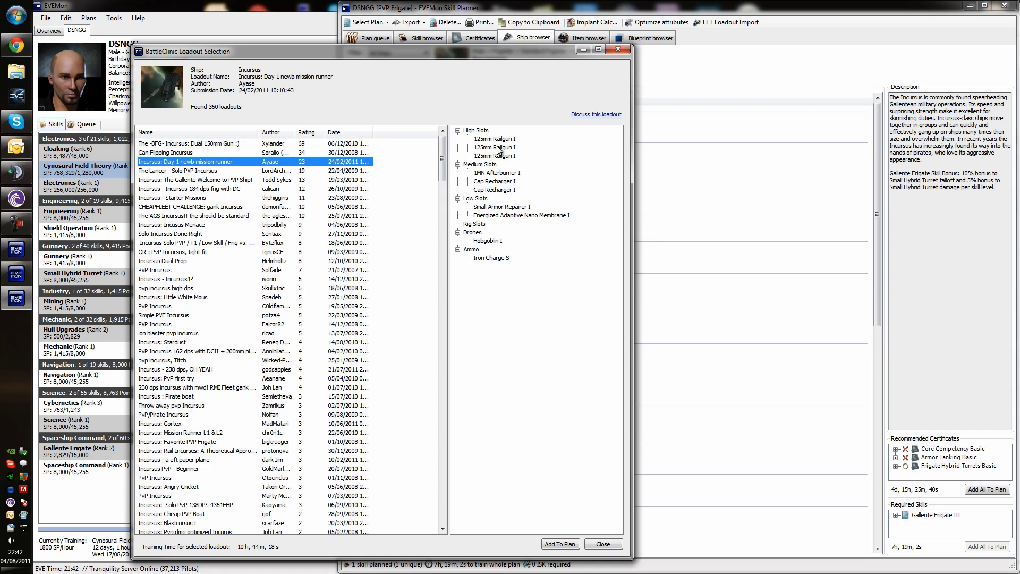
pyautogui.click(193, 171)
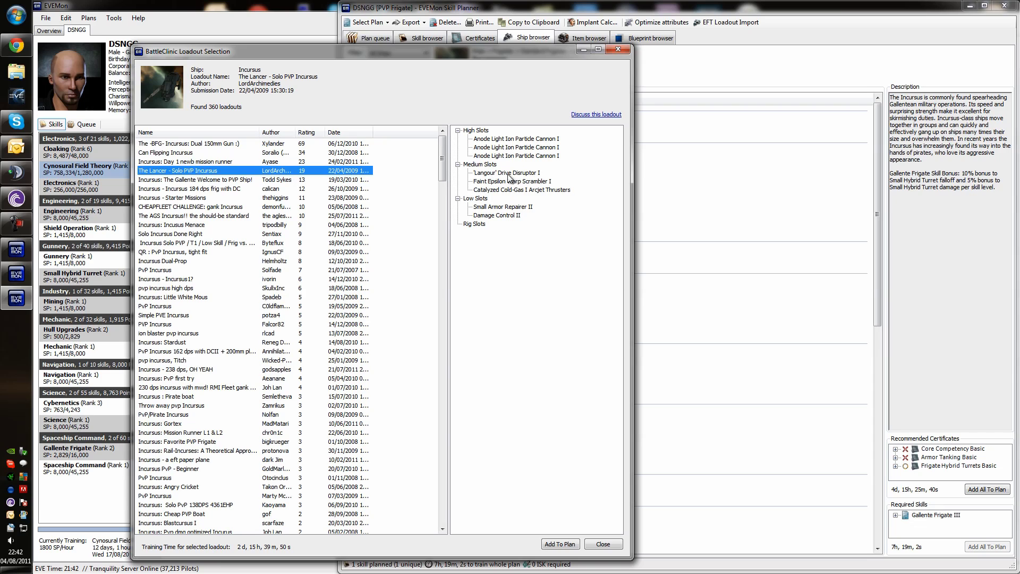
pyautogui.click(193, 152)
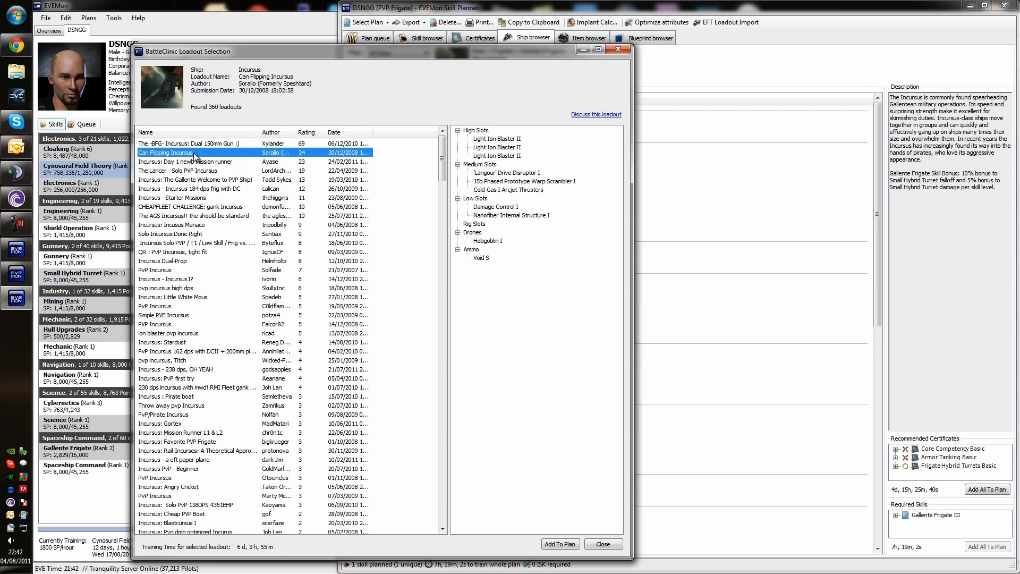
pyautogui.click(293, 170)
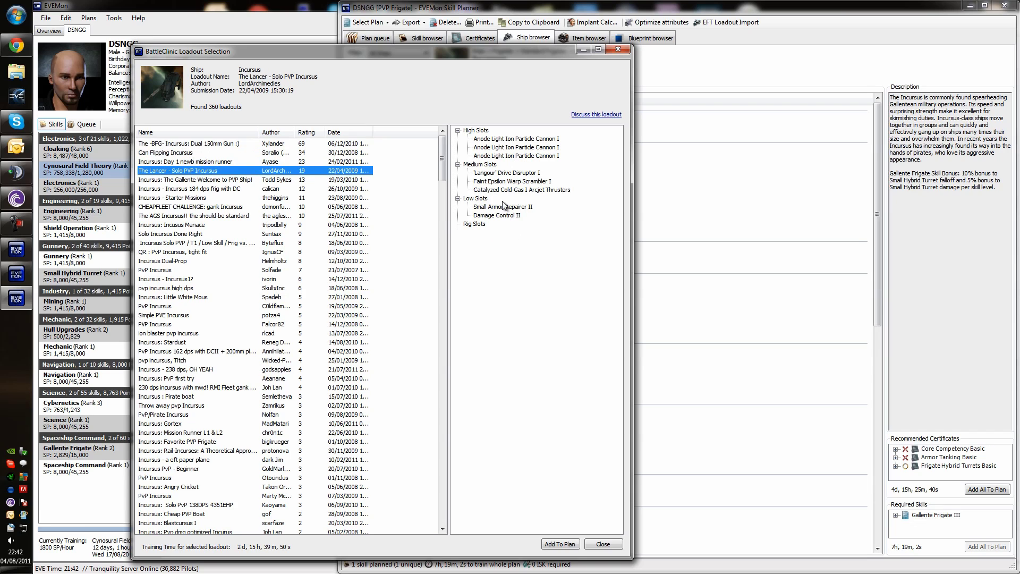
# Add the skills for the "Can Flipping Incursus" loadout to the plan with priority 2.
pyautogui.click(192, 152)
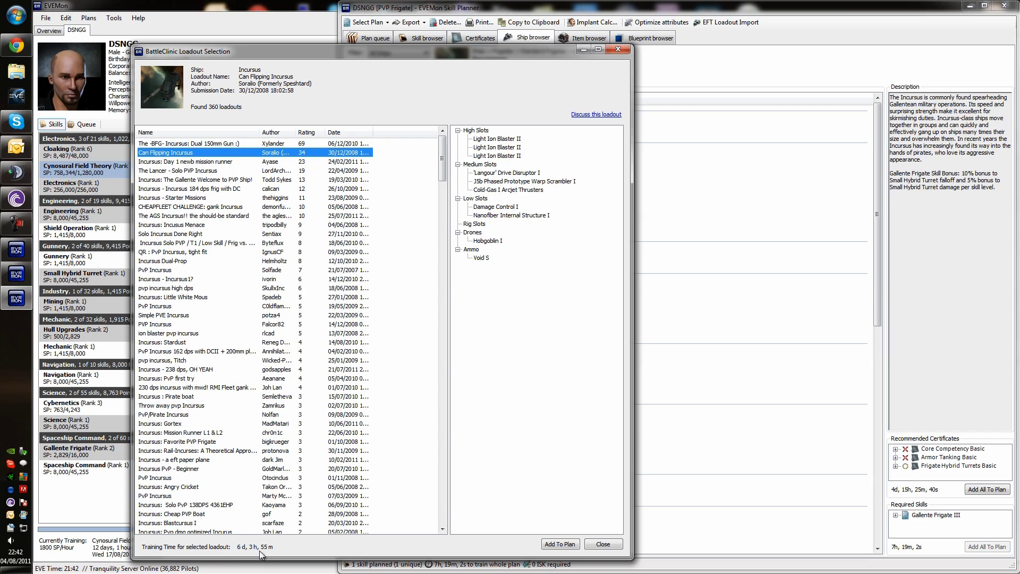
pyautogui.click(571, 547)
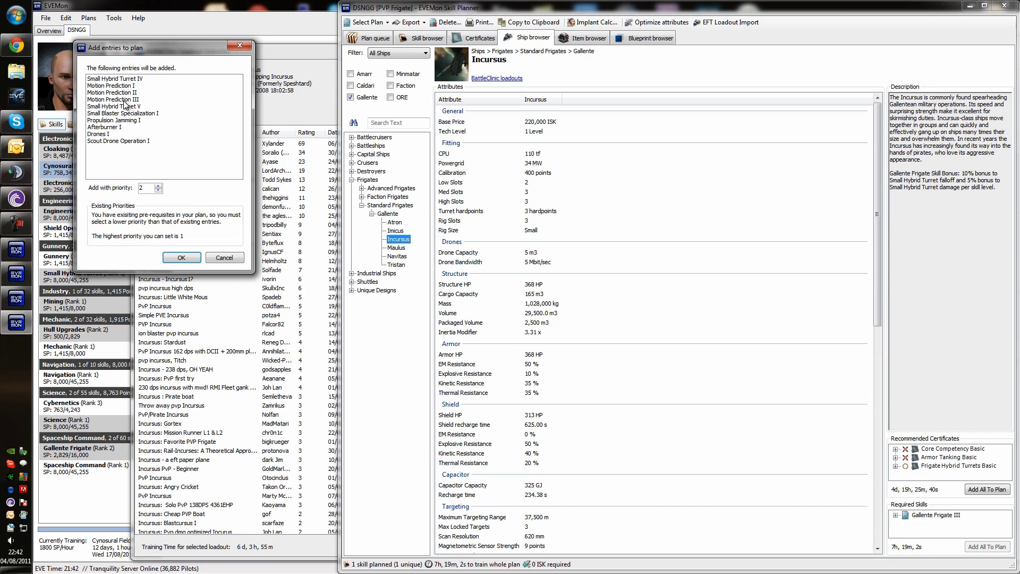
pyautogui.click(181, 257)
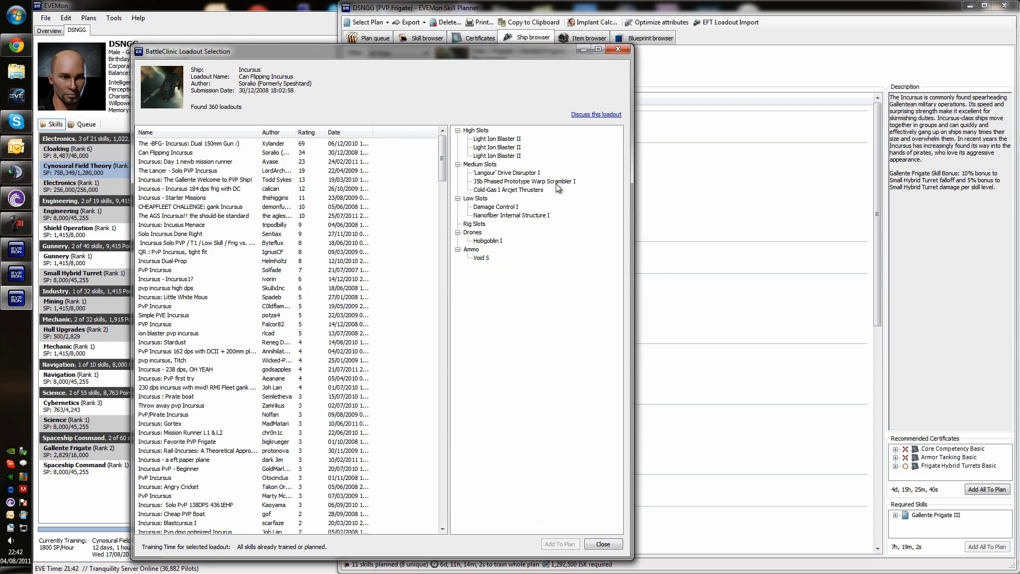
# Move the loadout window aside and examine the Damage Control I and Nanofiber Internal Structure I modules in the low slots.
pyautogui.moveTo(496, 58); pyautogui.dragTo(468, 56)
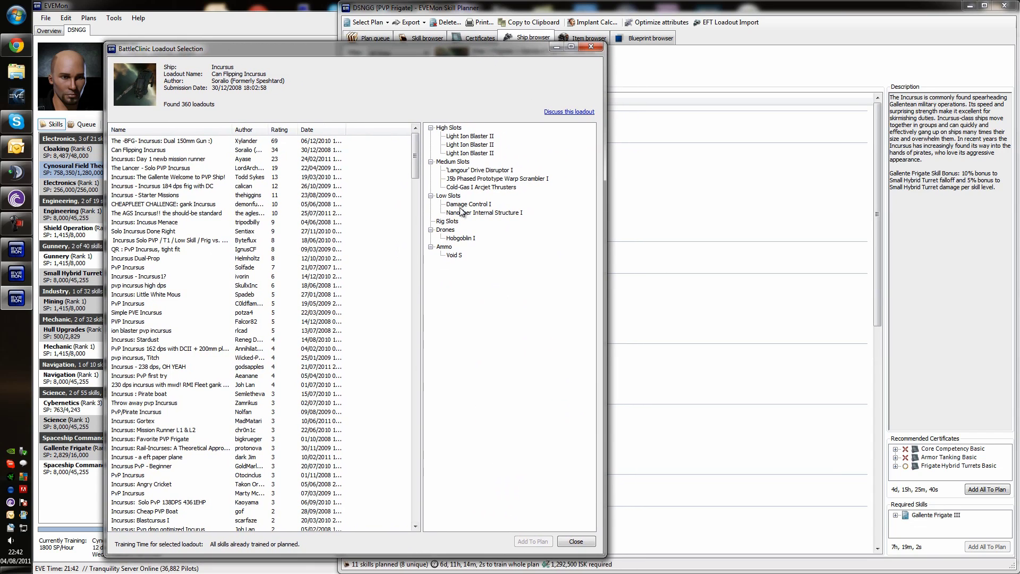
pyautogui.click(465, 205)
pyautogui.click(472, 214)
pyautogui.click(472, 206)
pyautogui.click(473, 210)
# Find Damage Control II among the items and add its required skills to the plan with priority 2.
pyautogui.click(773, 7)
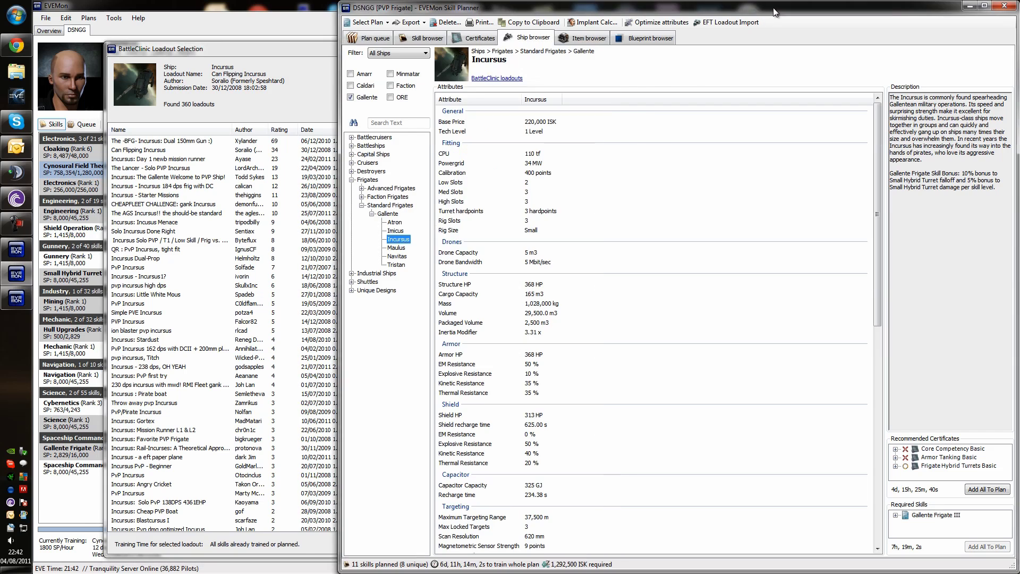
pyautogui.click(576, 38)
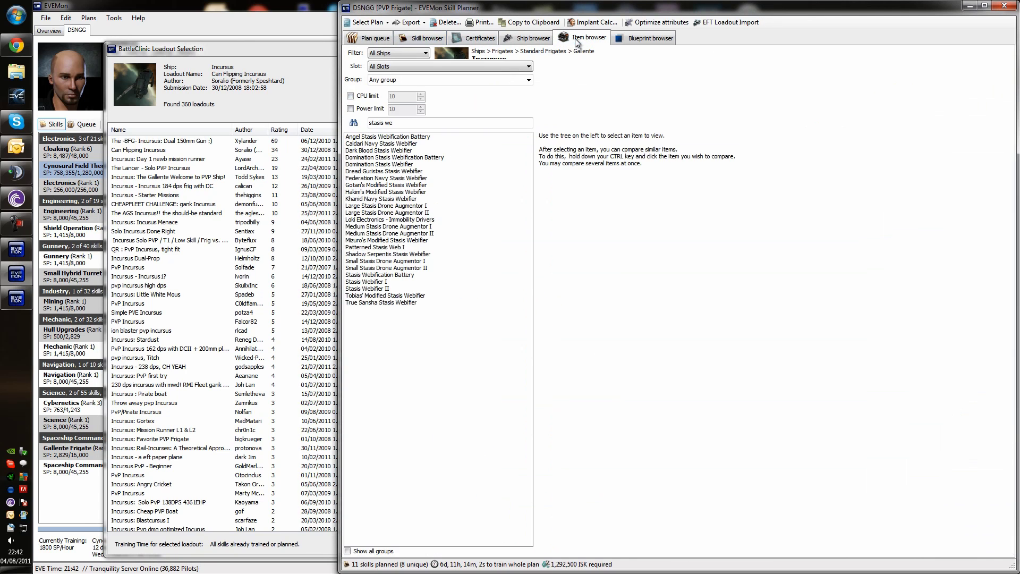
pyautogui.hotkey('ctrl', 'a')
pyautogui.write('da')
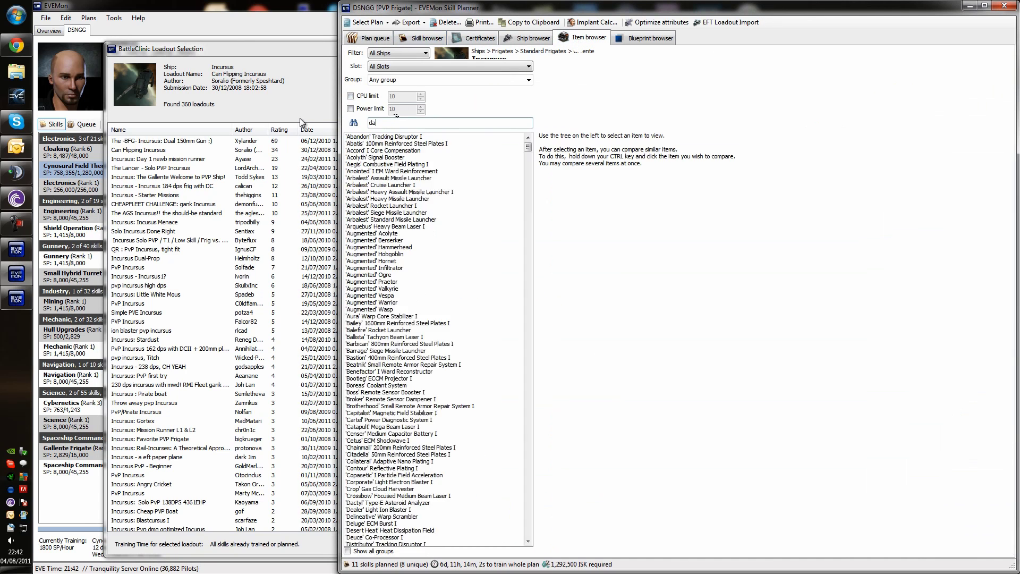
pyautogui.write('mage con')
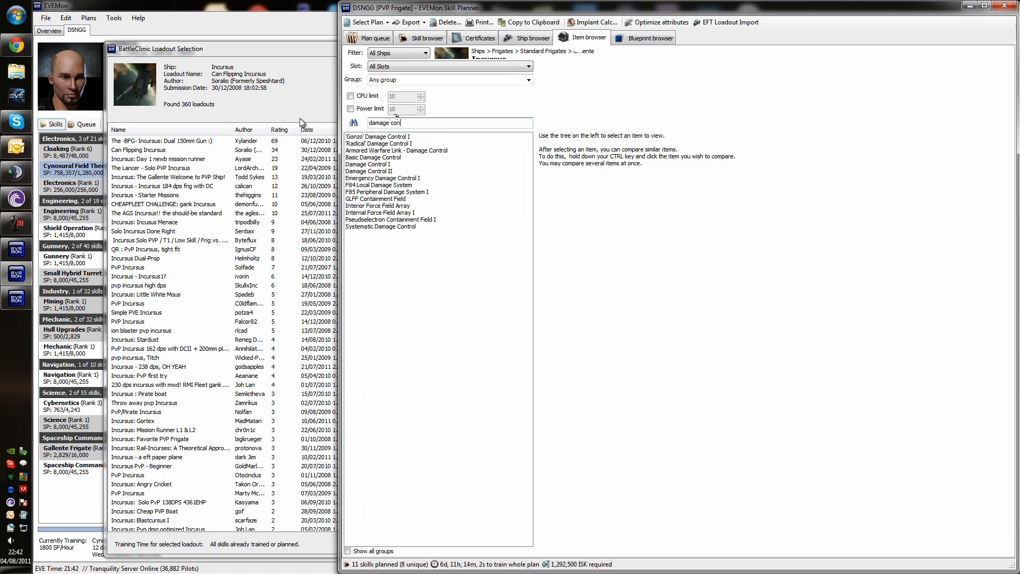
pyautogui.click(377, 172)
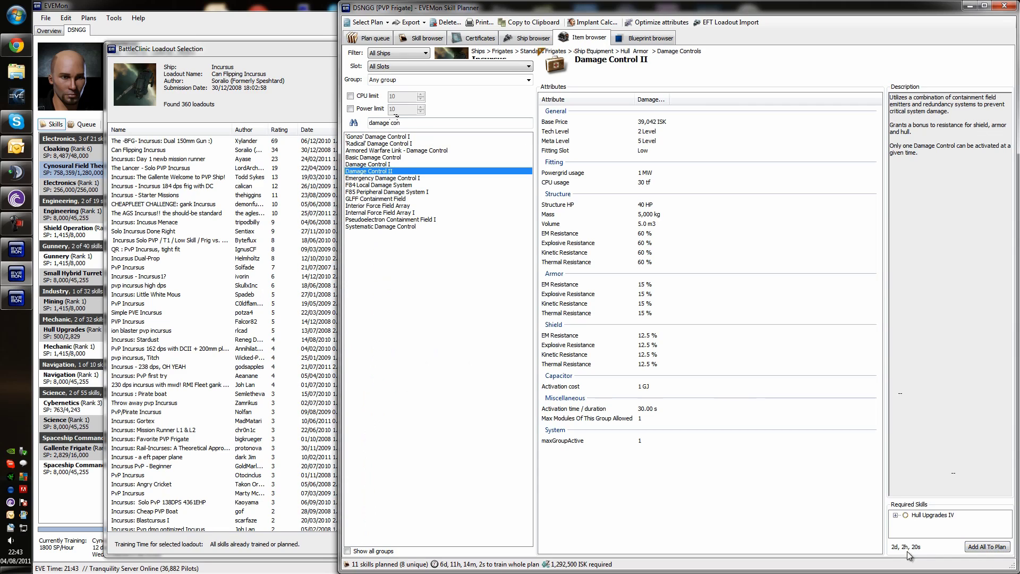
pyautogui.click(985, 547)
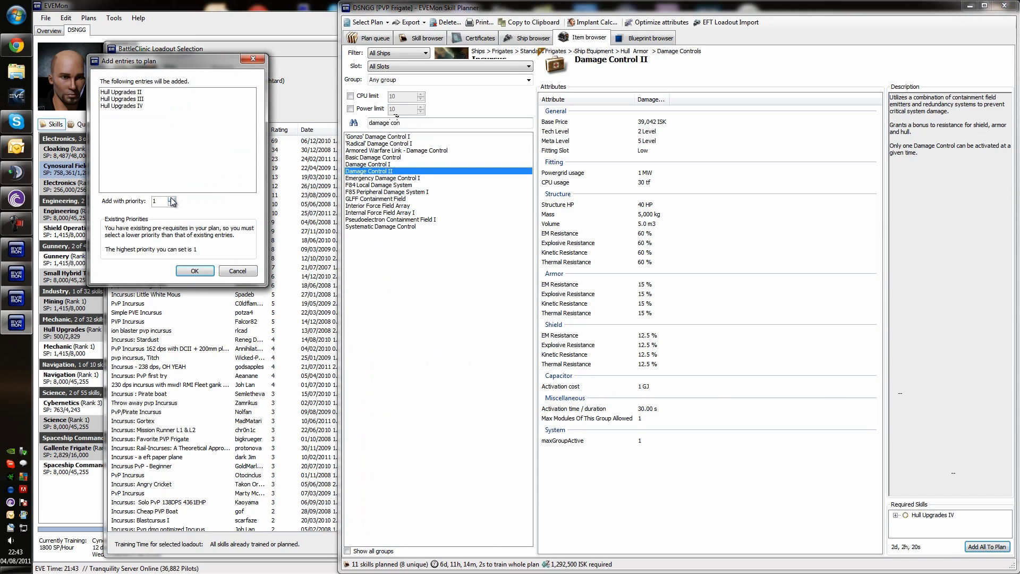
pyautogui.click(194, 271)
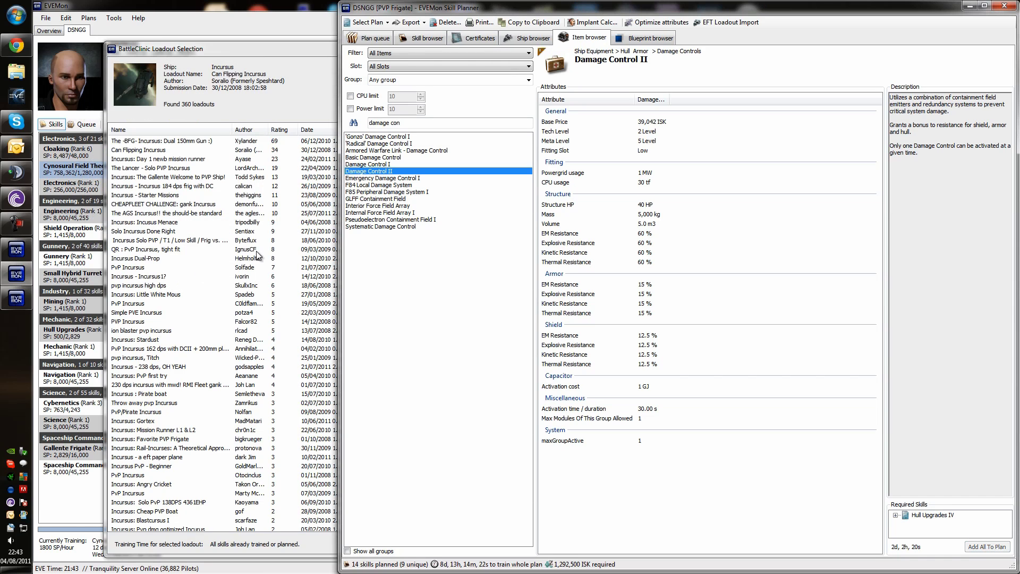
# Search the items for "nanof" and check the skill required by Nanofiber Internal Structure II.
pyautogui.tripleClick(366, 122)
pyautogui.write('nan')
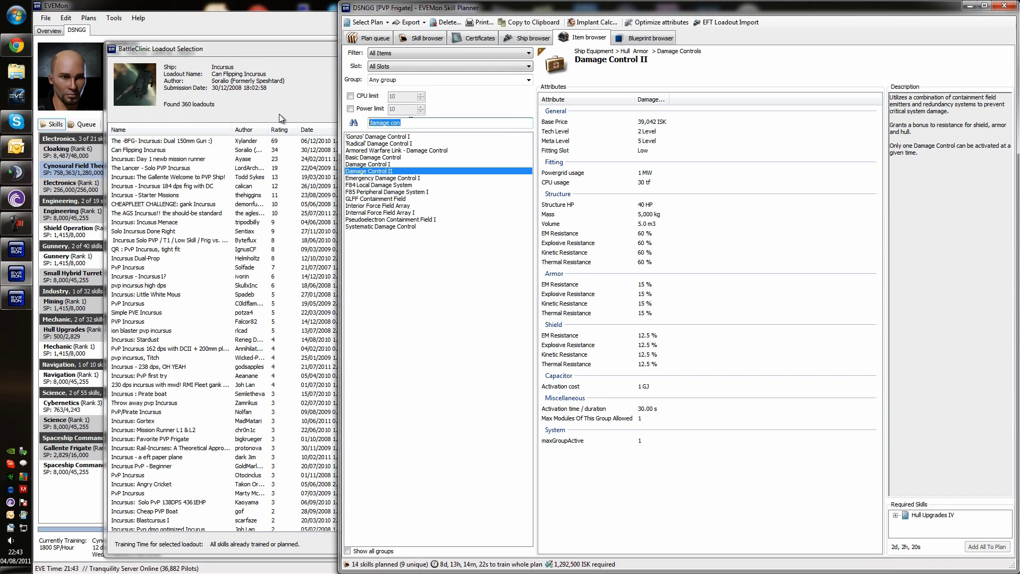
pyautogui.write('of')
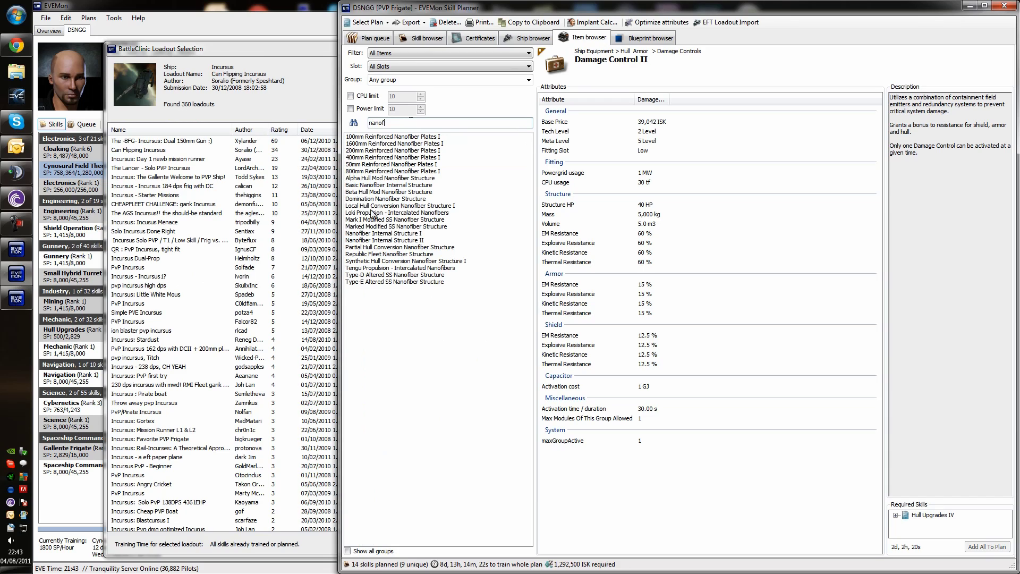
pyautogui.click(389, 241)
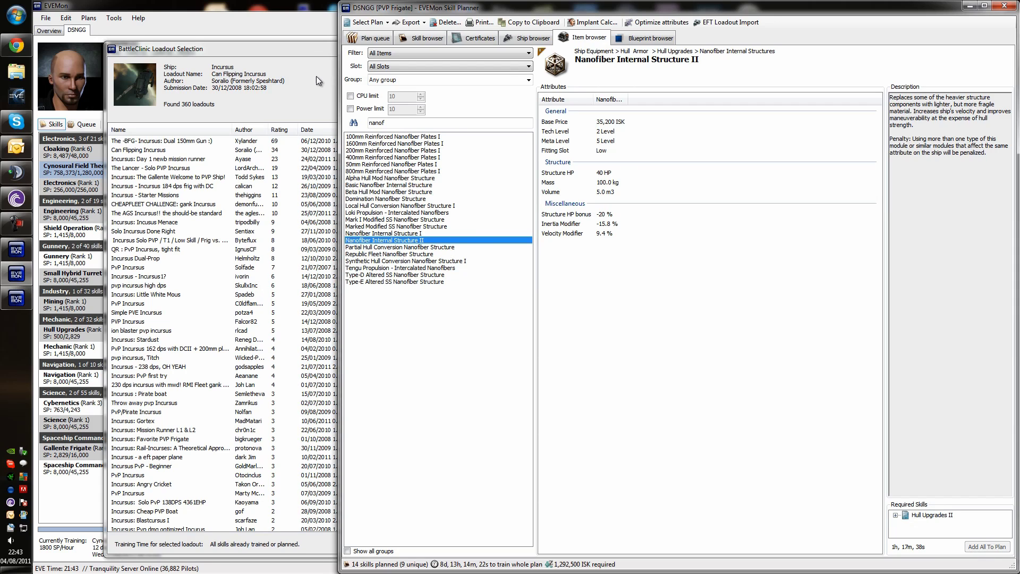
# Return to the loadout window and examine the warp scrambler and 'Langour' Drive Disruptor I in the medium slots.
pyautogui.click(311, 57)
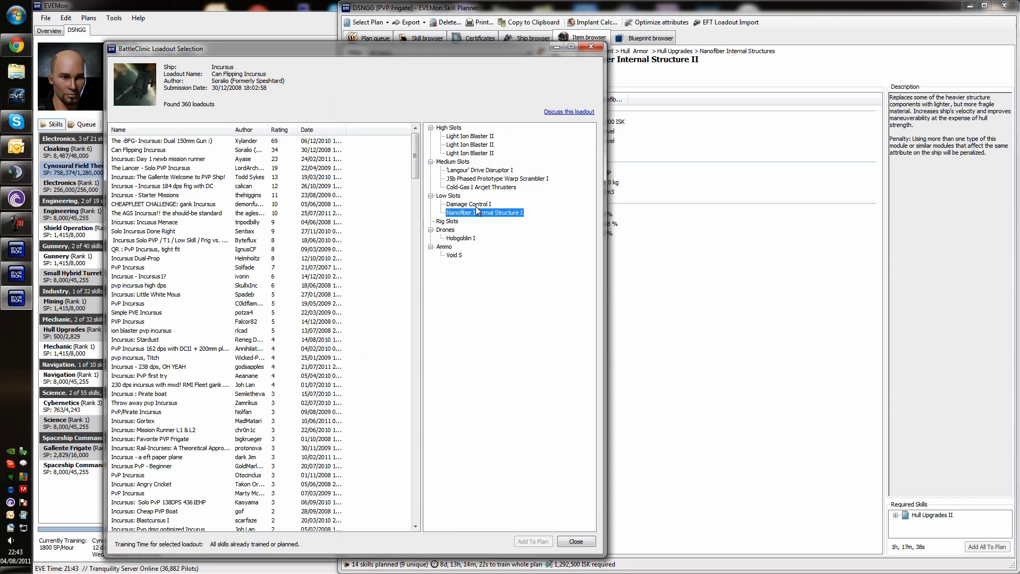
pyautogui.click(490, 179)
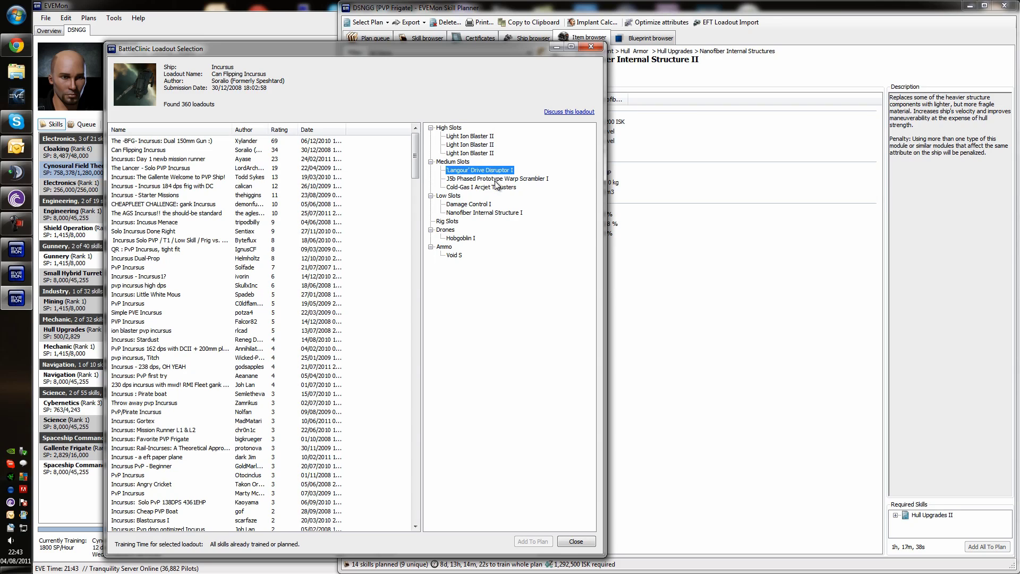
pyautogui.click(494, 170)
# Search the items for "warp sc" and add the skills required by Warp Scrambler II to the plan with priority 2.
pyautogui.click(826, 7)
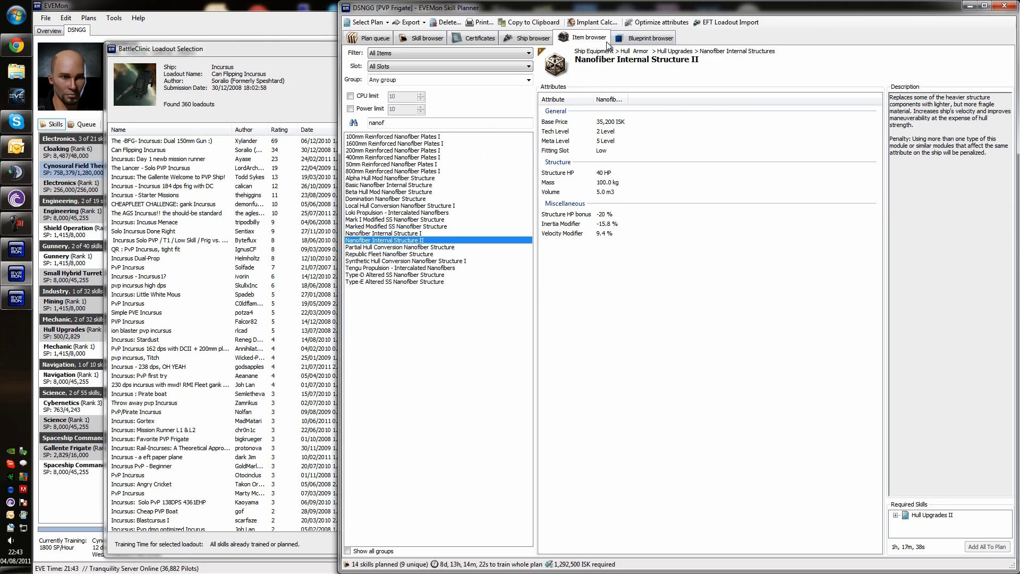
pyautogui.press('BackSpace')
pyautogui.press('BackSpace')
pyautogui.press('BackSpace')
pyautogui.press('BackSpace')
pyautogui.press('BackSpace')
pyautogui.write('war')
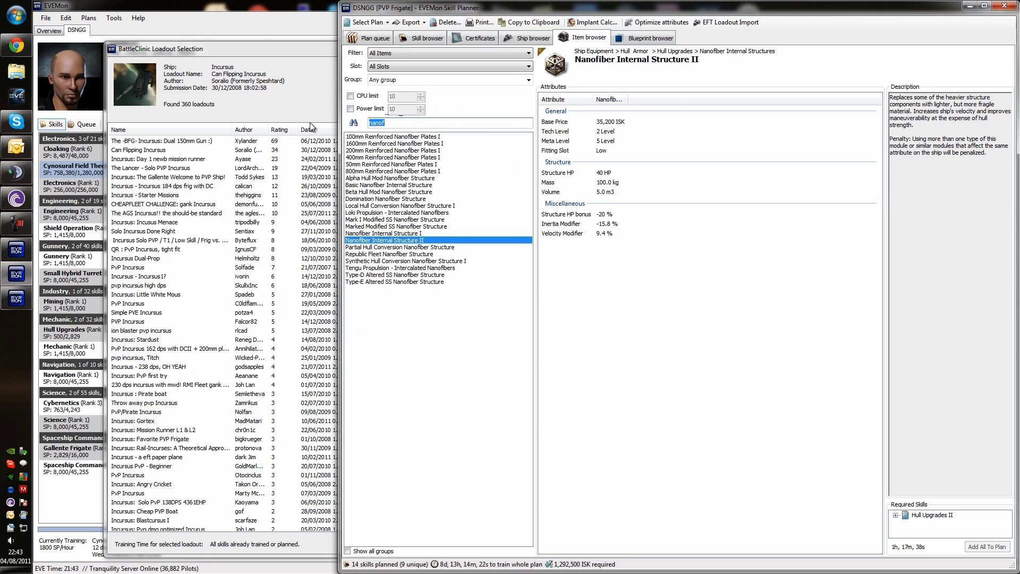
pyautogui.write('p sc')
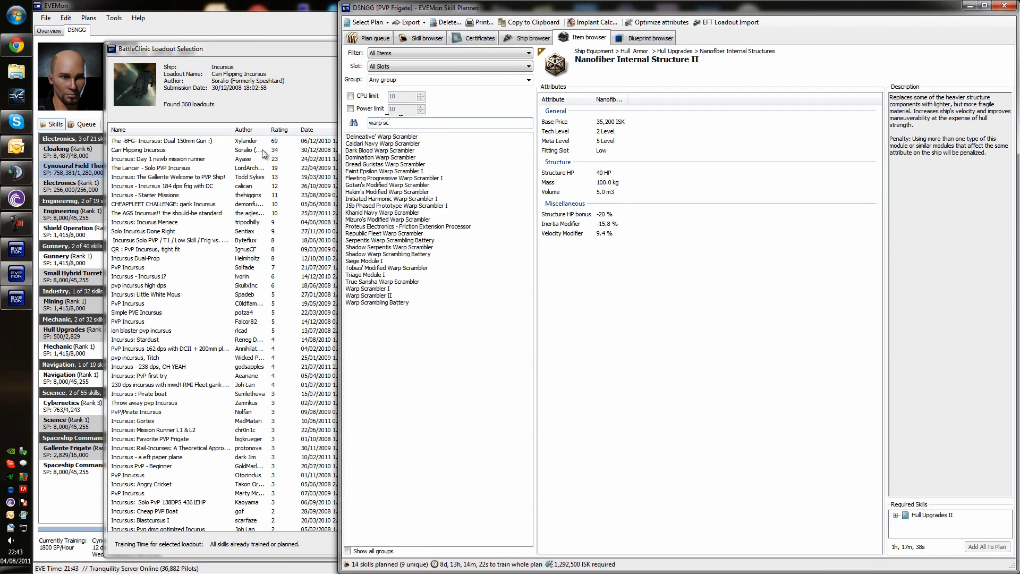
pyautogui.click(383, 296)
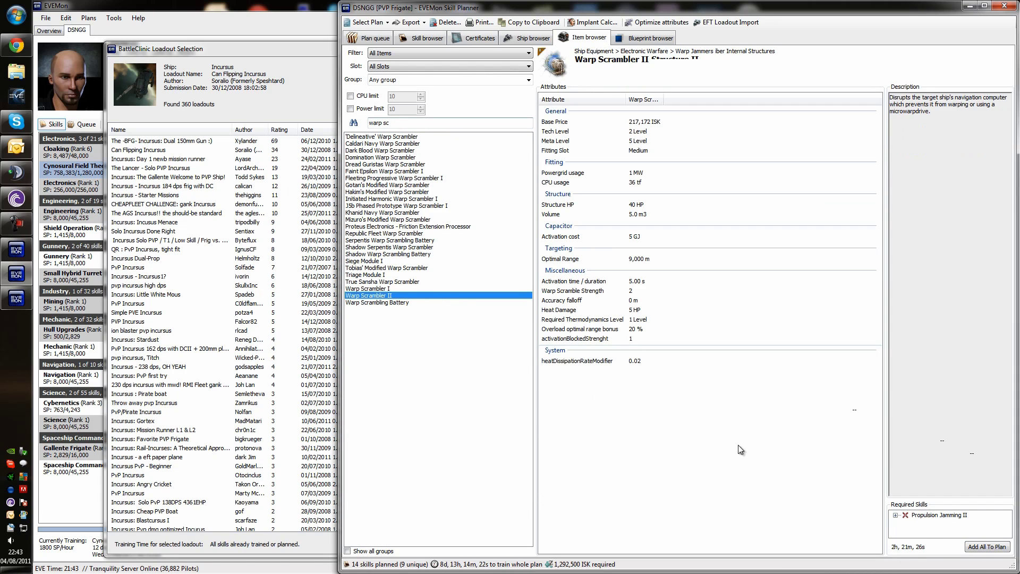
pyautogui.click(976, 546)
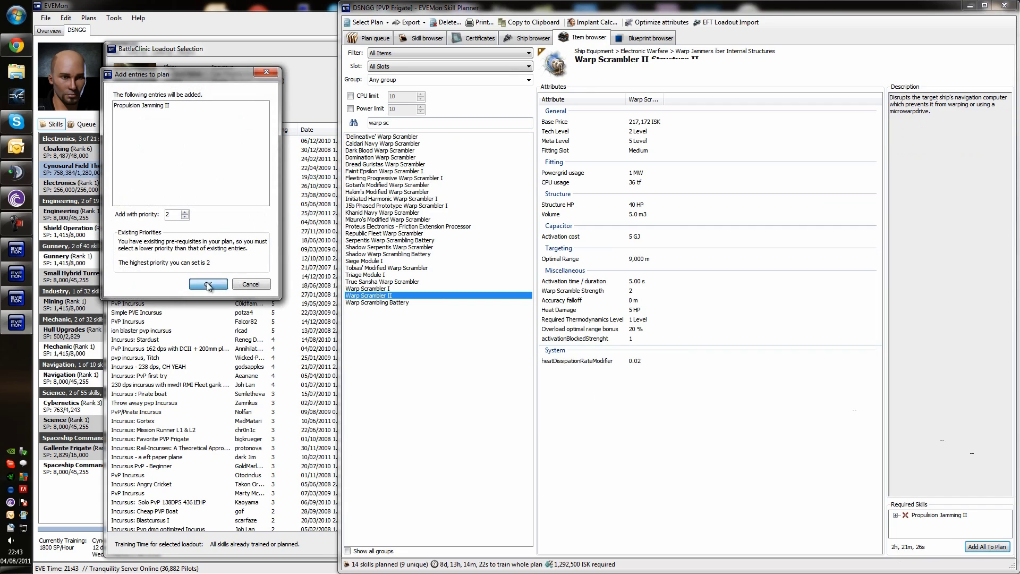
pyautogui.click(226, 282)
# Search the items for "stasis" and add the skills required by Stasis Webifier II to the plan with priority 2.
pyautogui.click(383, 123)
pyautogui.write('stasis')
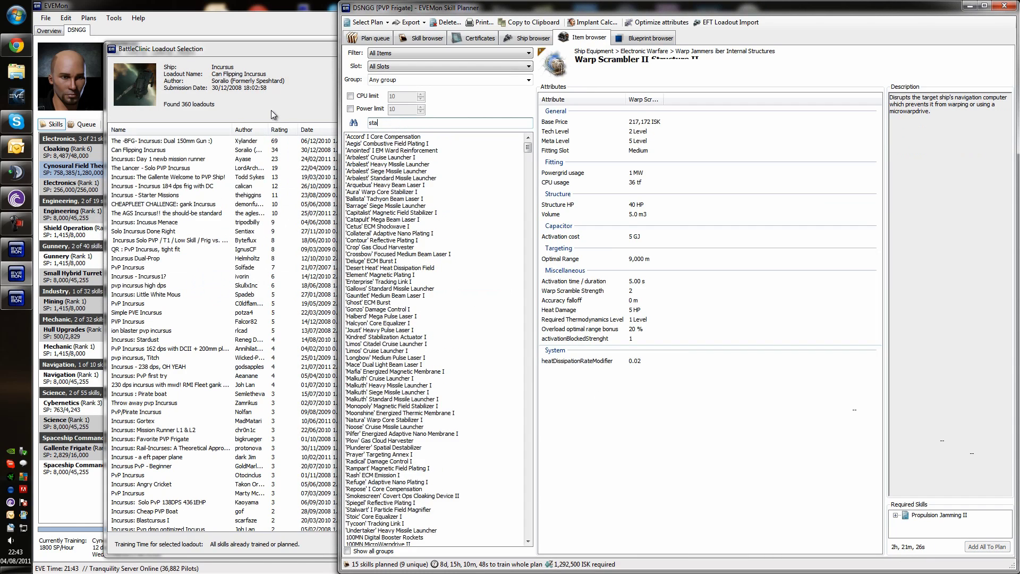
pyautogui.click(387, 414)
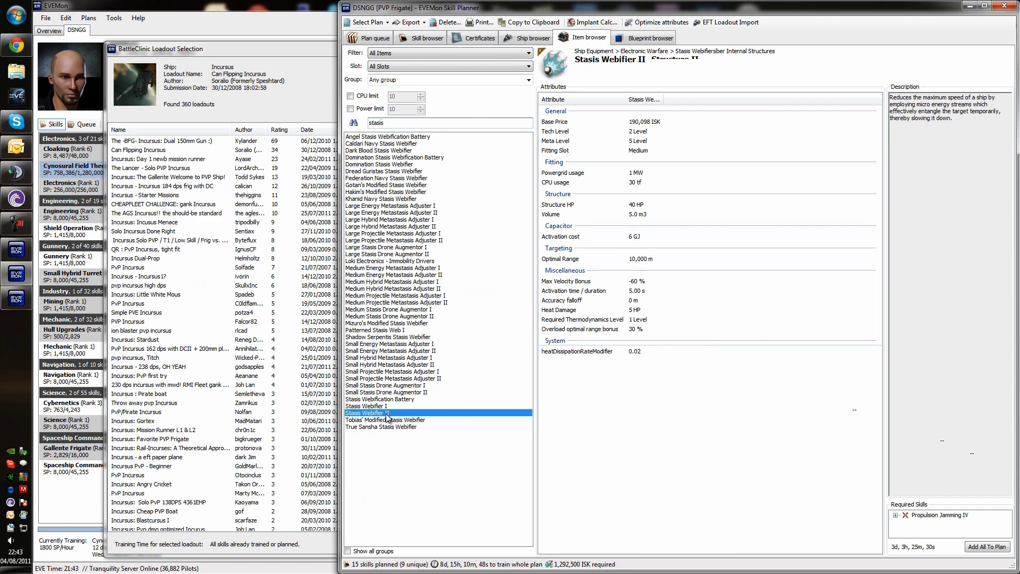
pyautogui.click(986, 546)
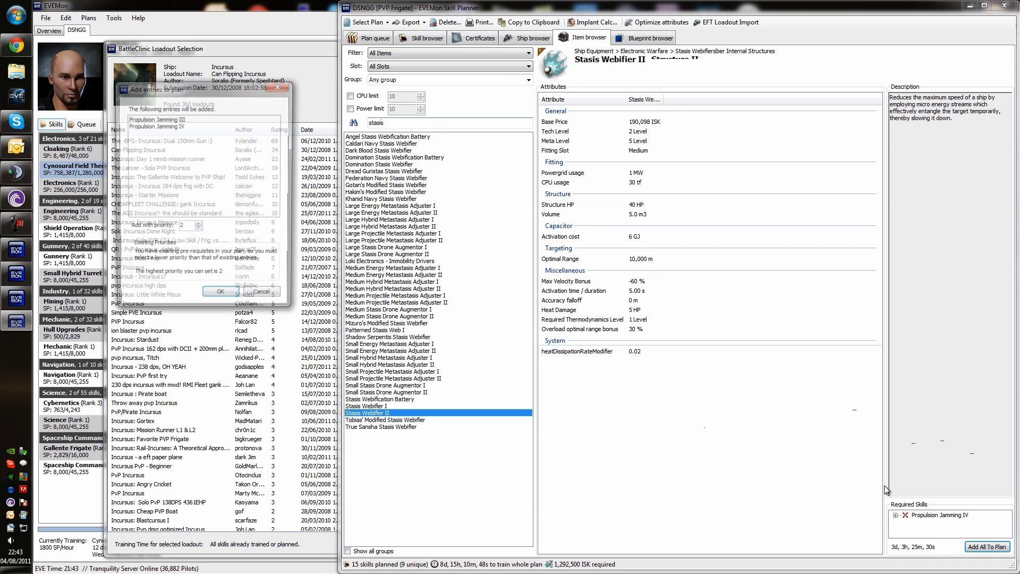
pyautogui.click(221, 298)
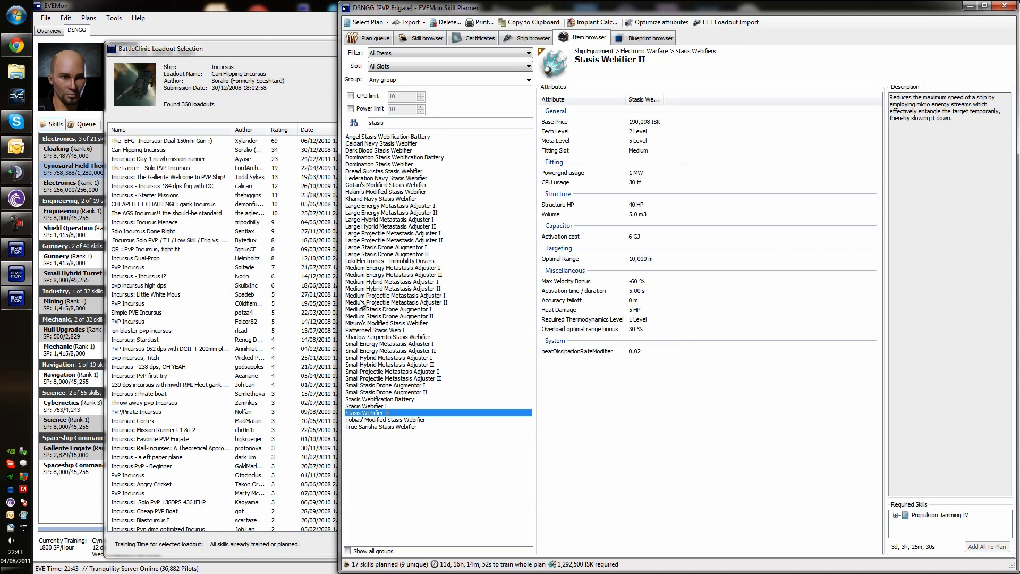
# Select the plan's entries from Small Hybrid Turret IV through Propulsion Jamming IV for review, and close the BattleClinic loadout window.
pyautogui.click(376, 39)
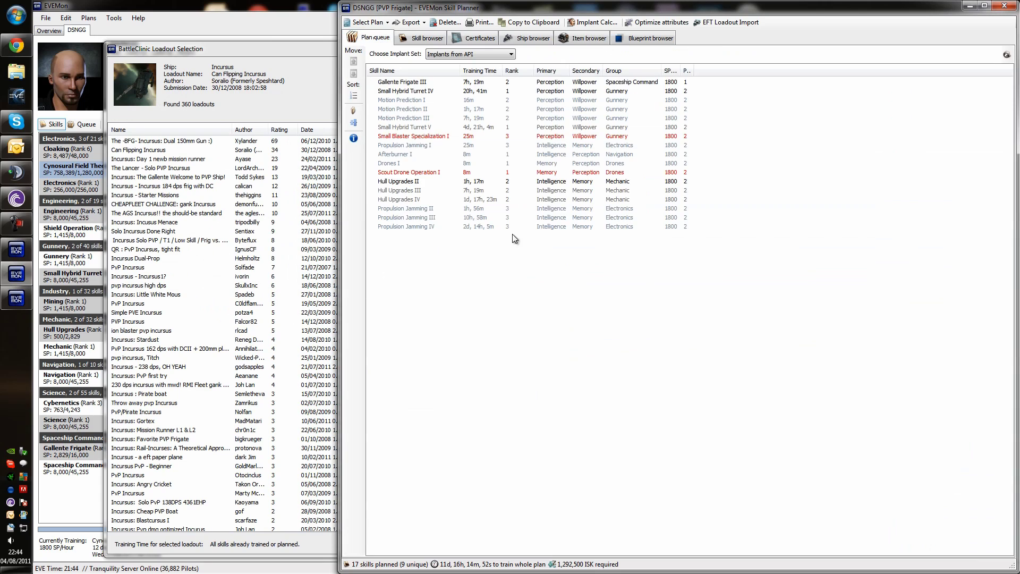
pyautogui.click(675, 91)
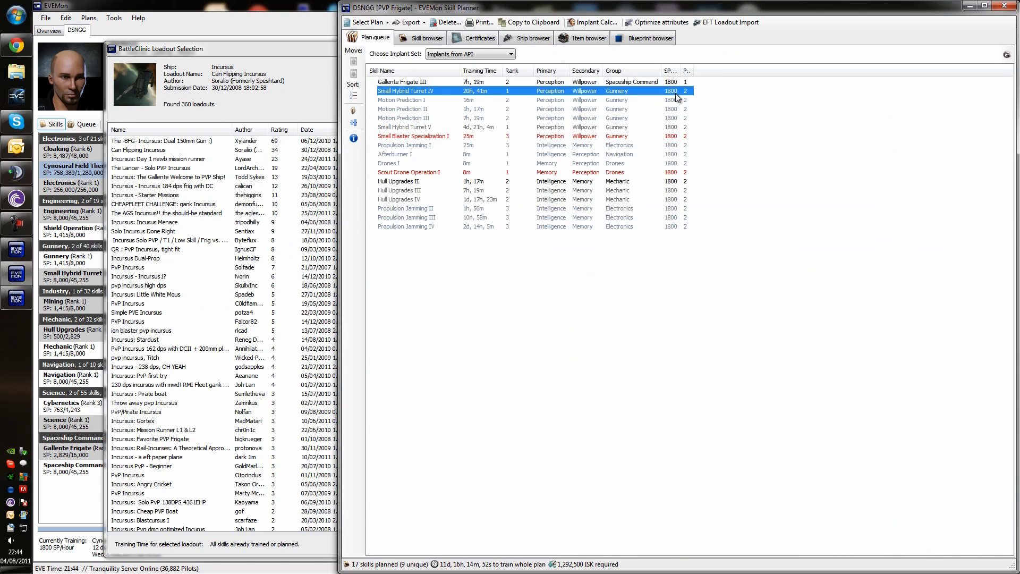
pyautogui.keyDown('shift'); pyautogui.click(643, 227); pyautogui.keyUp('shift')
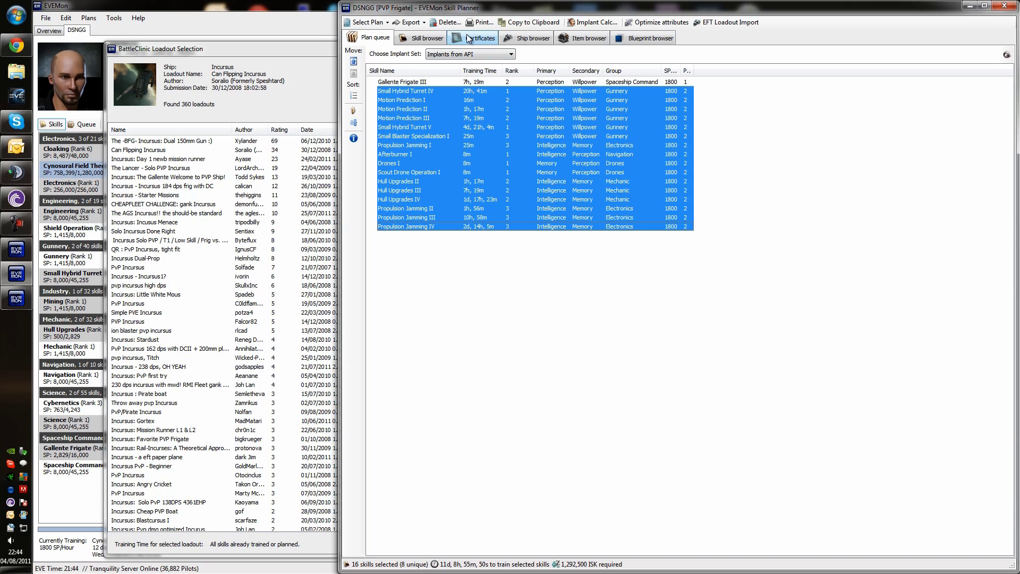
pyautogui.click(259, 49)
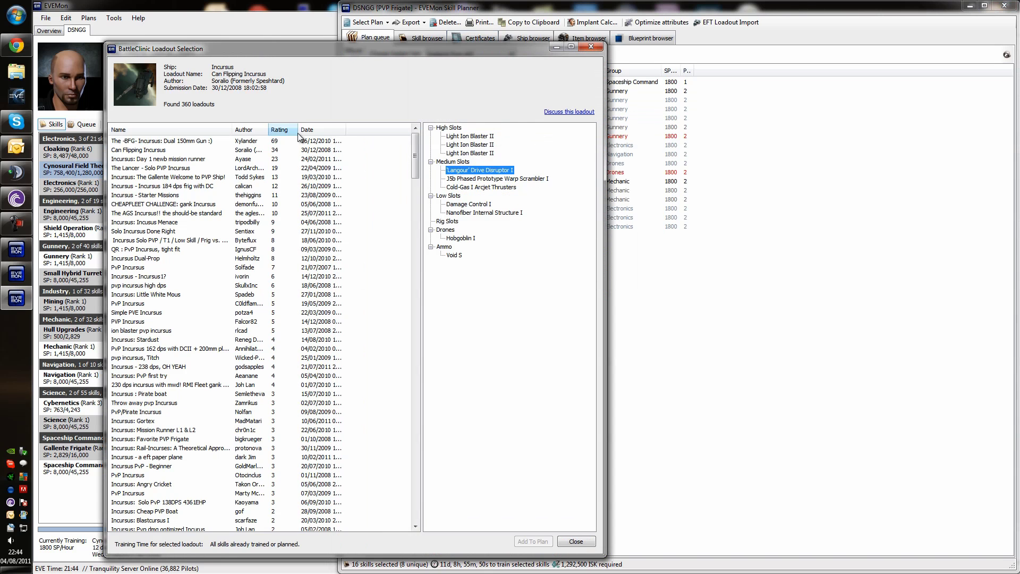
pyautogui.click(593, 46)
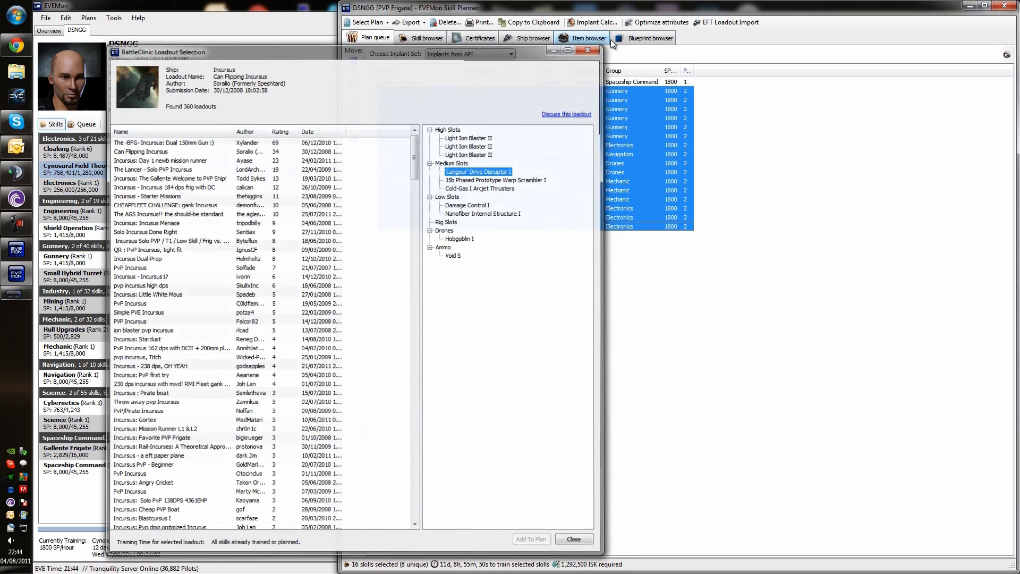
# Enlarge the Incursus's recommended certificates list and examine the contents of Core Competency Basic, Core Capacitor Basic and Armor Tanking Basic.
pyautogui.click(527, 38)
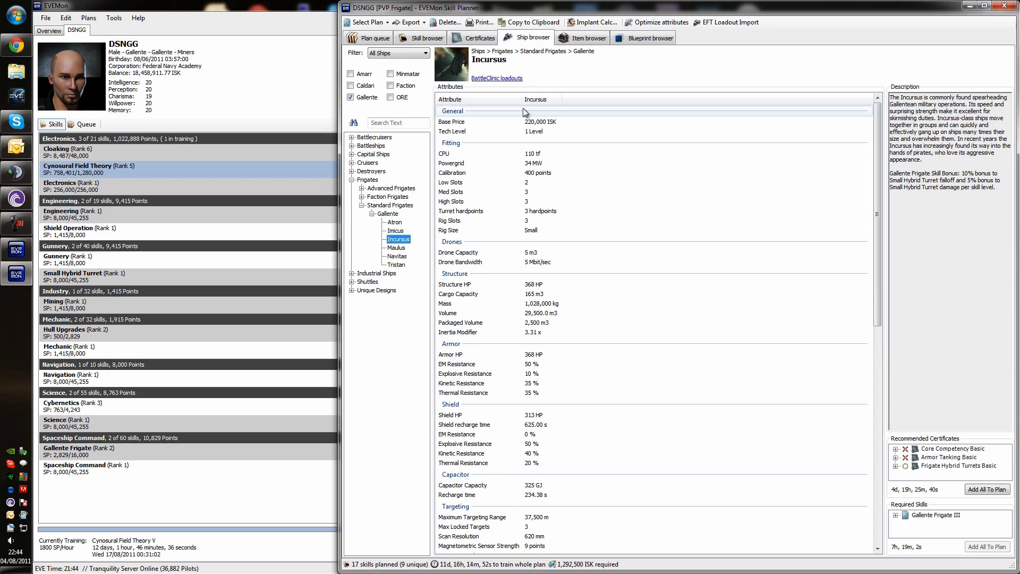
pyautogui.click(946, 433)
pyautogui.moveTo(947, 433); pyautogui.dragTo(953, 293)
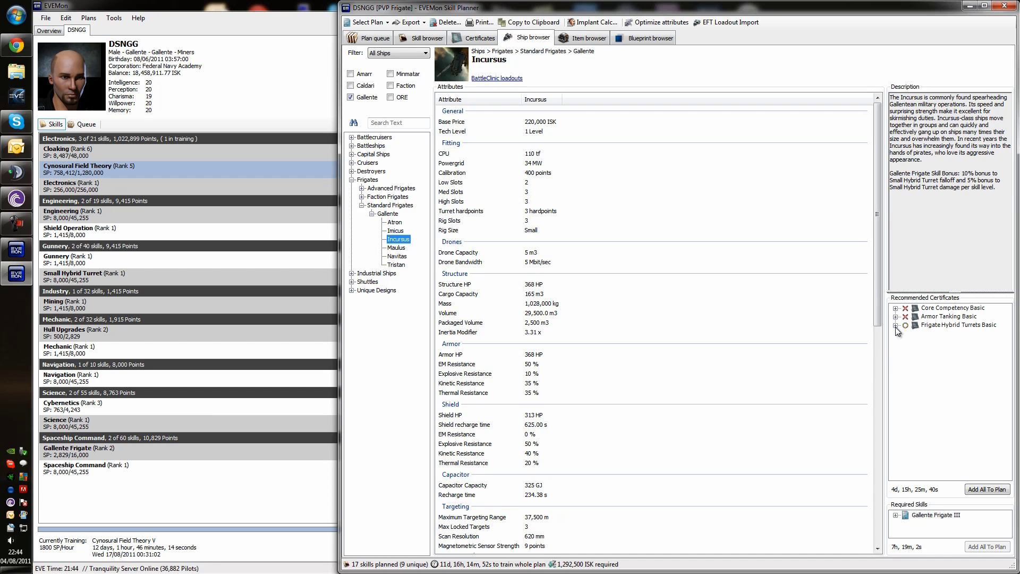
pyautogui.click(895, 308)
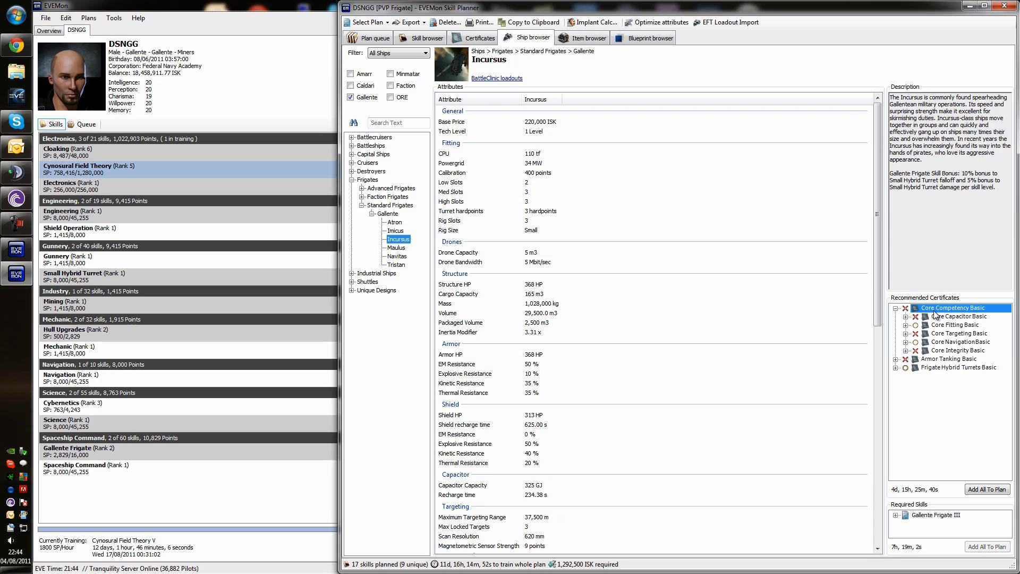
pyautogui.click(906, 317)
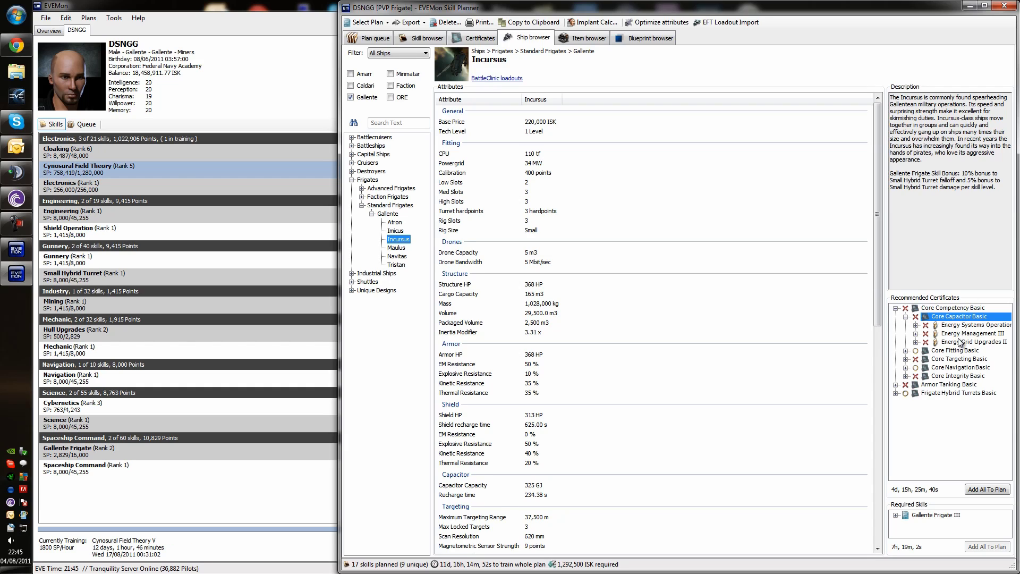
pyautogui.click(965, 334)
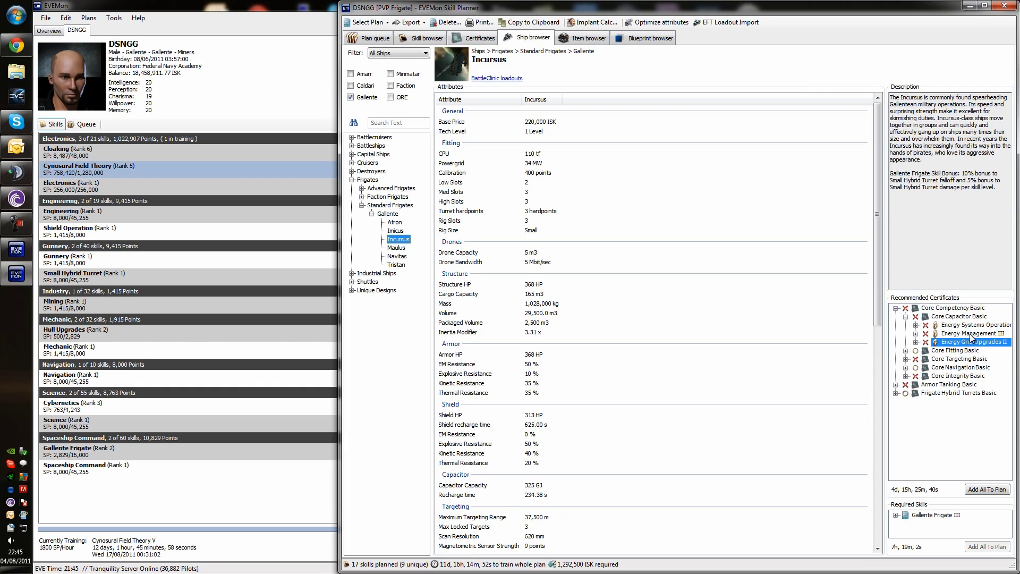
pyautogui.click(970, 325)
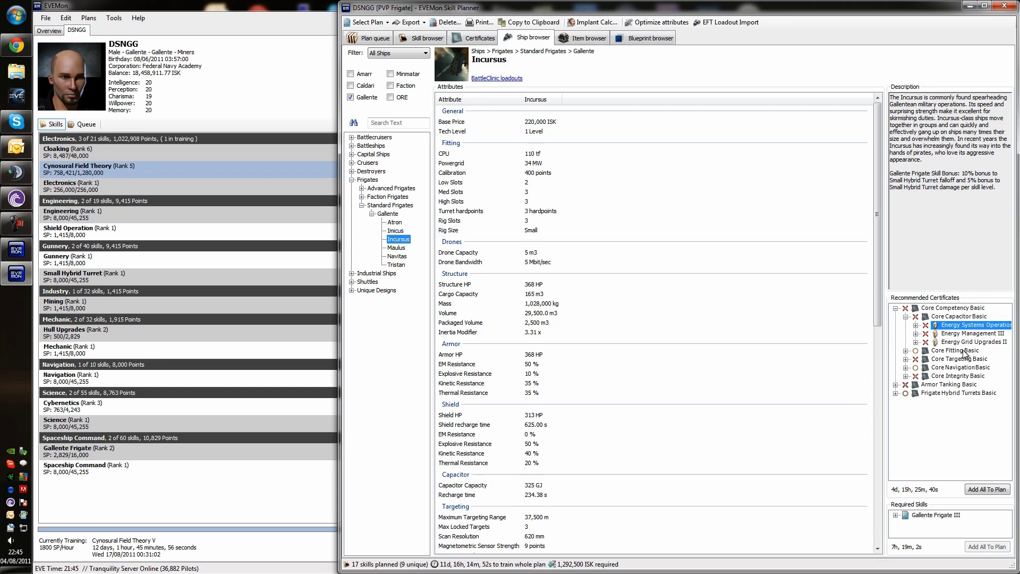
pyautogui.click(898, 385)
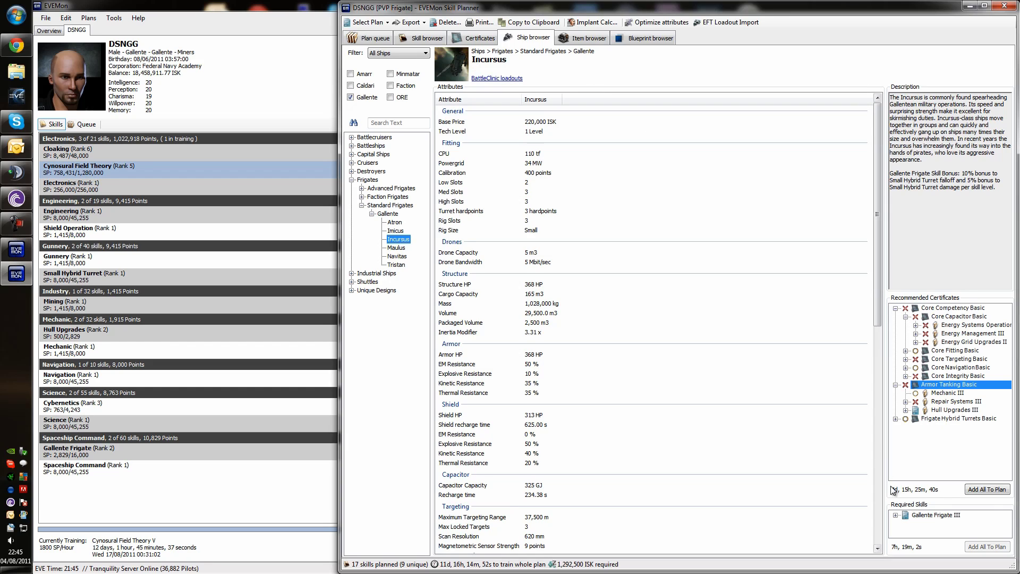
# Add all skills of the Incursus's recommended certificates to the plan with priority 3.
pyautogui.click(988, 491)
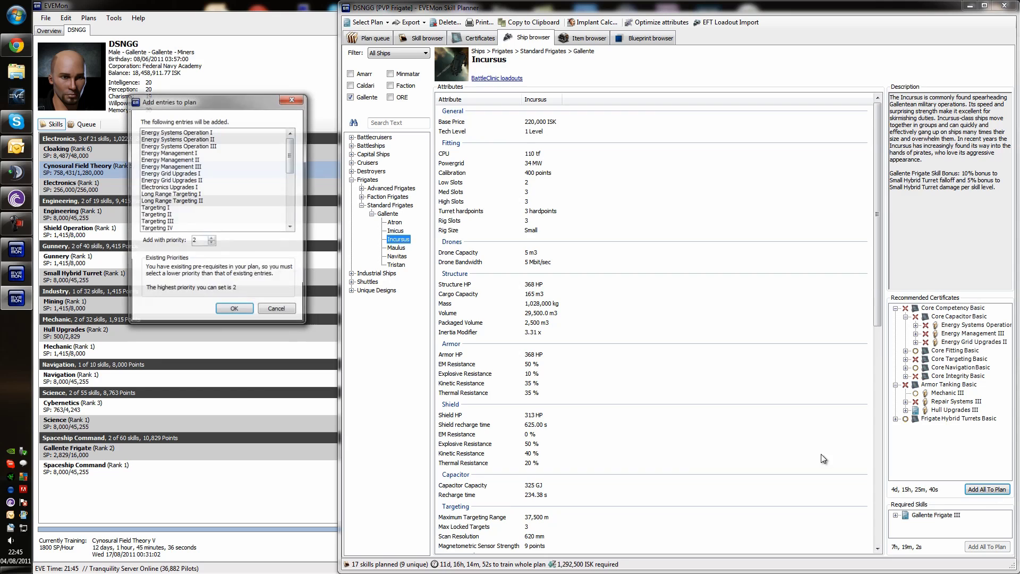
pyautogui.click(212, 239)
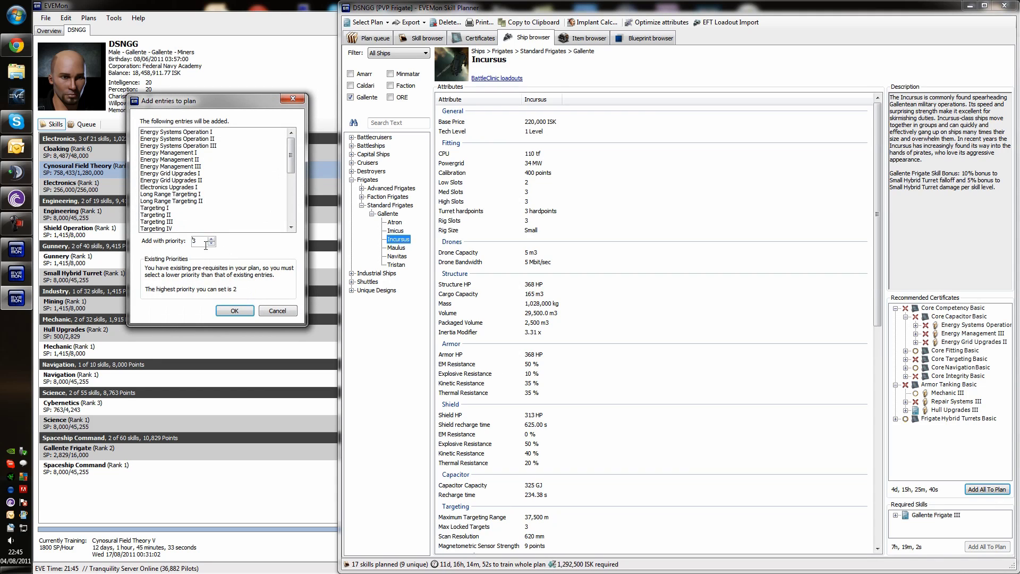
pyautogui.click(234, 310)
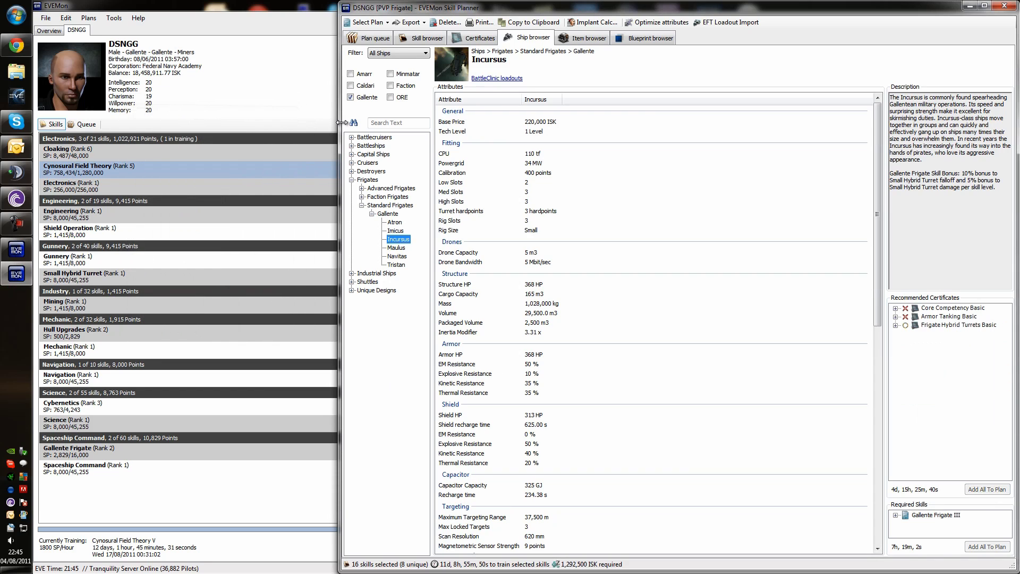
# Examine the plan queue at full size, selecting first the priority 1 entry, then the priority 2 block, then the priority 3 block for their training totals.
pyautogui.click(372, 38)
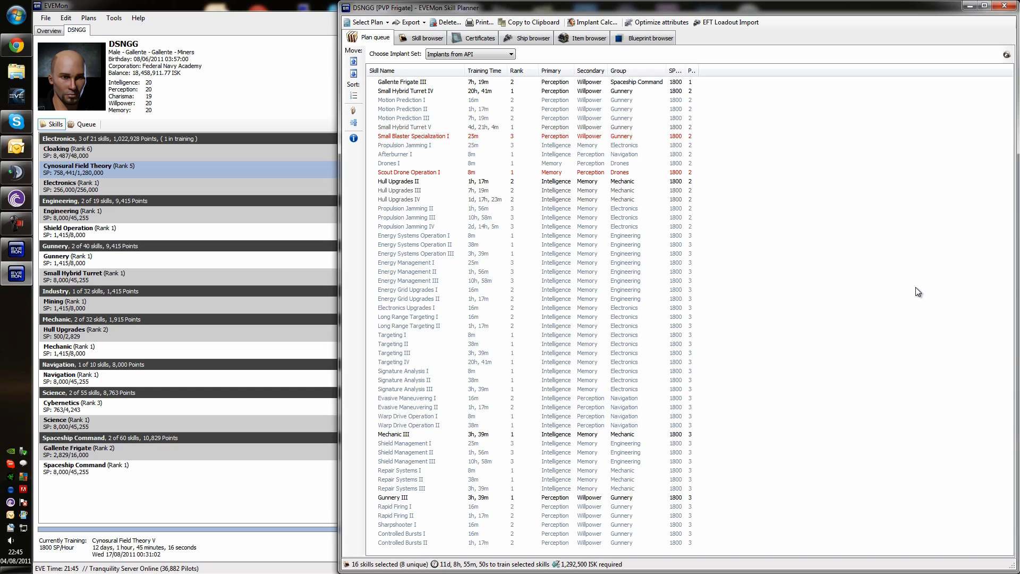
pyautogui.doubleClick(741, 8)
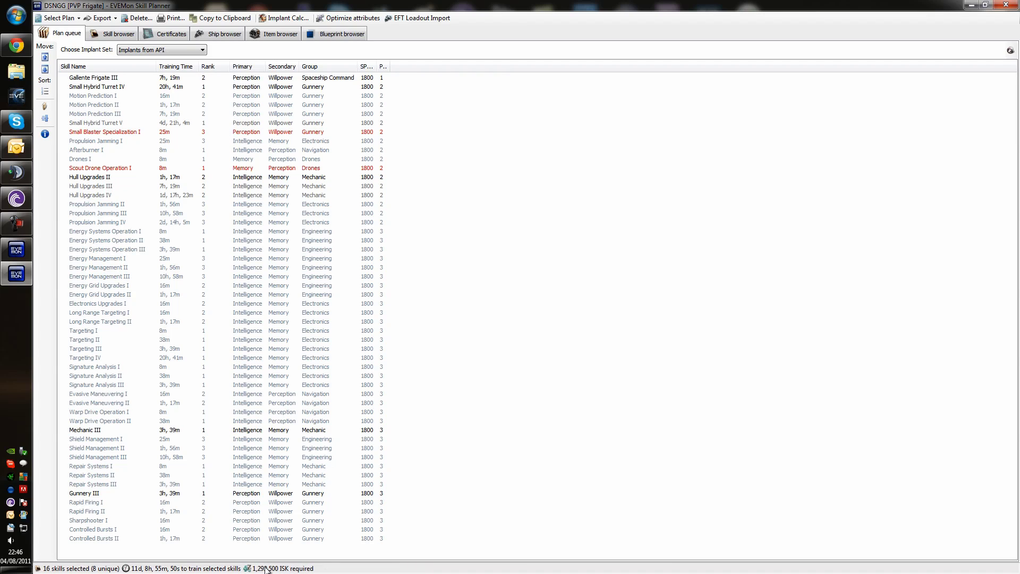
pyautogui.click(110, 78)
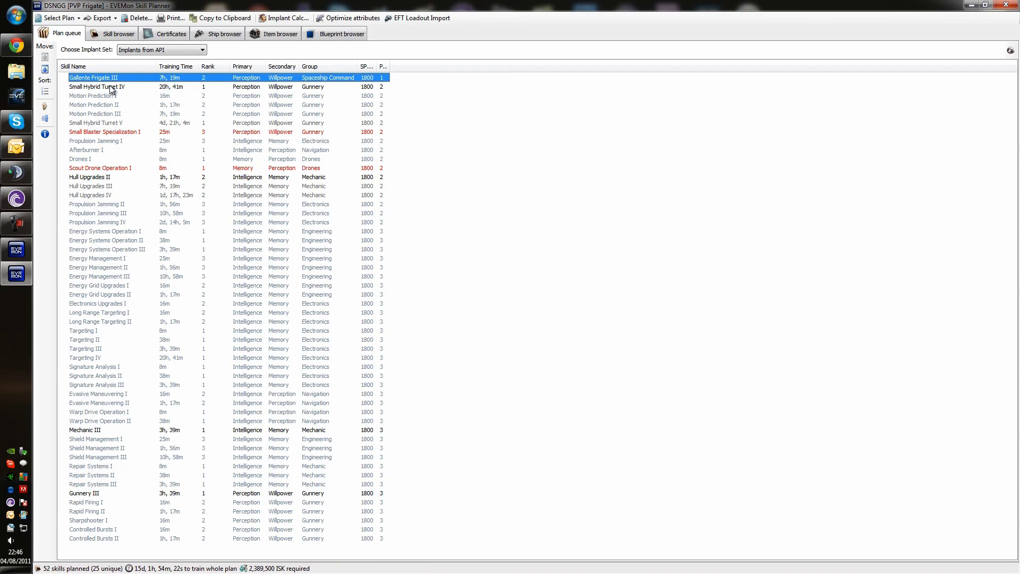
pyautogui.click(110, 86)
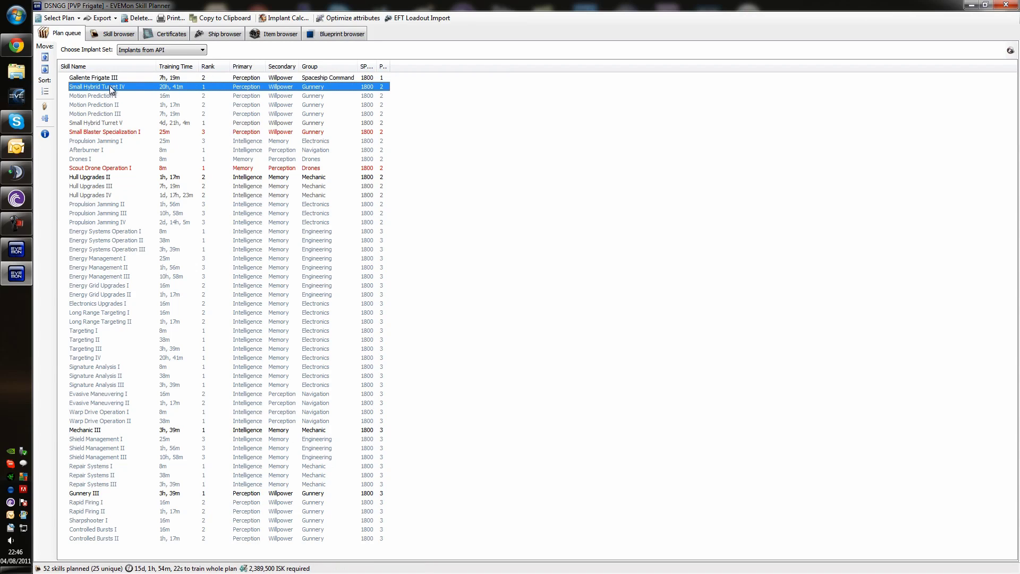
pyautogui.keyDown('shift'); pyautogui.click(377, 222); pyautogui.keyUp('shift')
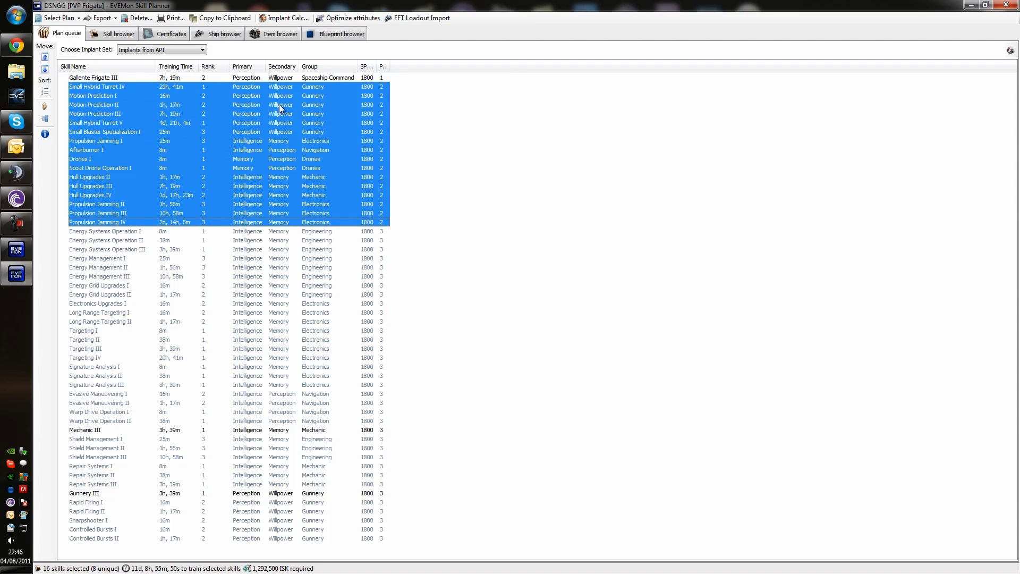
pyautogui.click(148, 234)
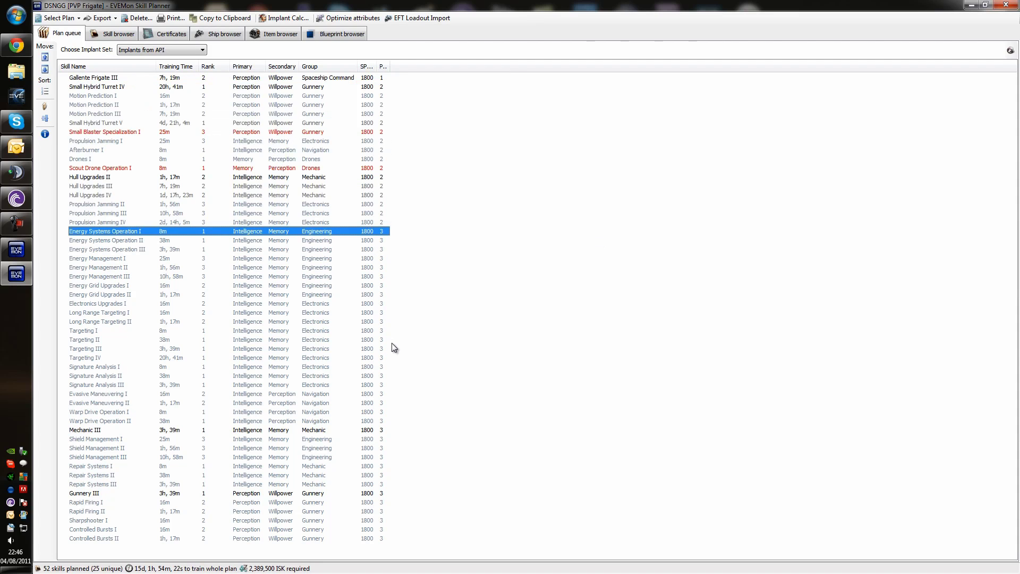
pyautogui.keyDown('shift'); pyautogui.click(349, 538); pyautogui.keyUp('shift')
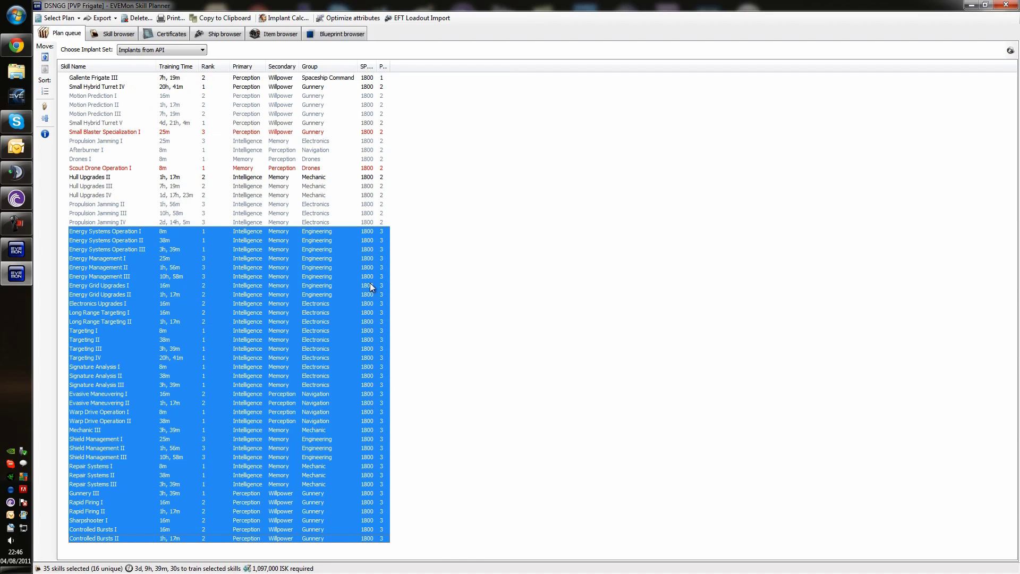
pyautogui.doubleClick(426, 7)
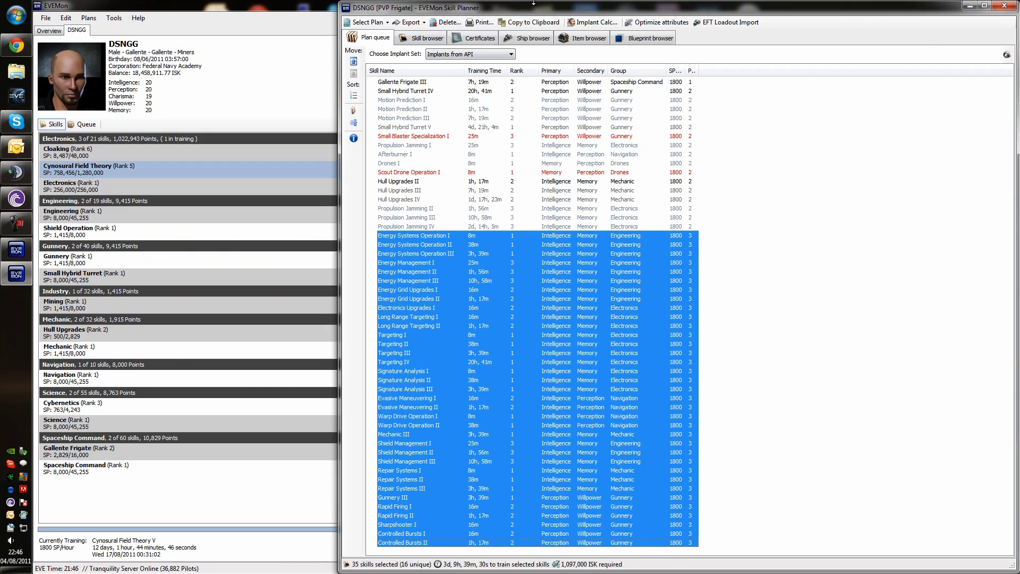
pyautogui.click(711, 163)
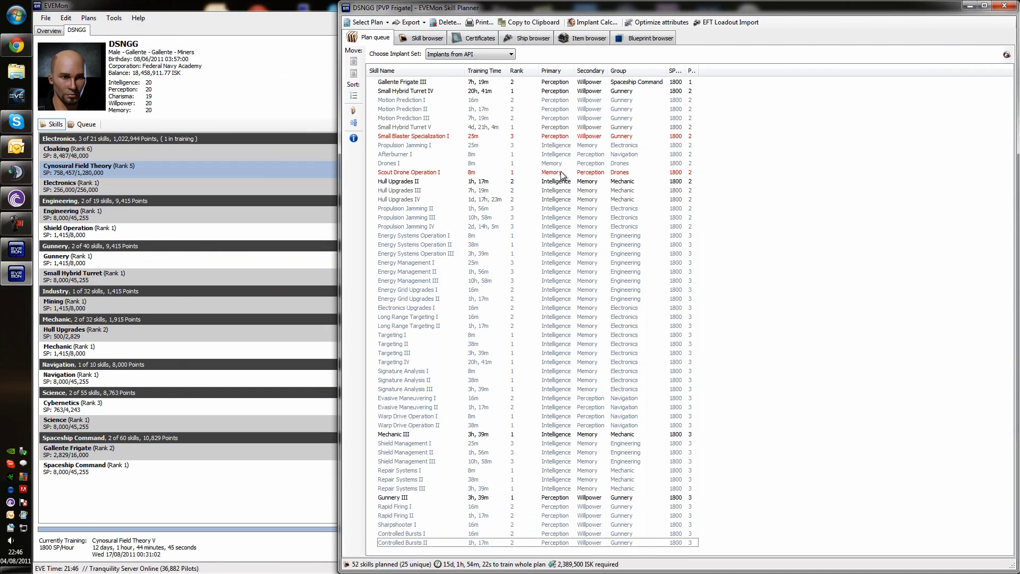
# Go through the plan's first entries one by one, from Gallente Frigate III to Propulsion Jamming I, to check the training order.
pyautogui.click(409, 83)
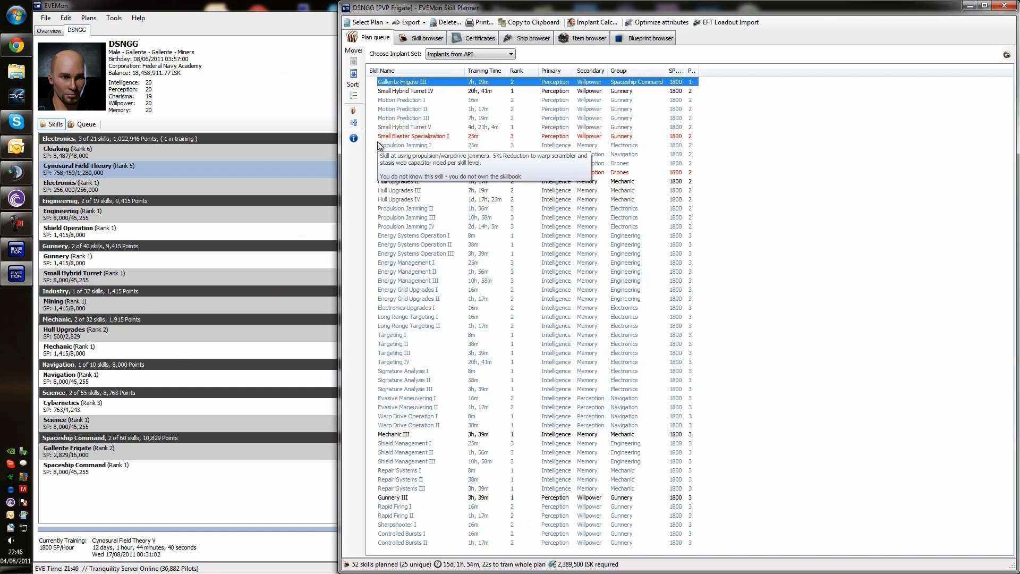
pyautogui.click(423, 92)
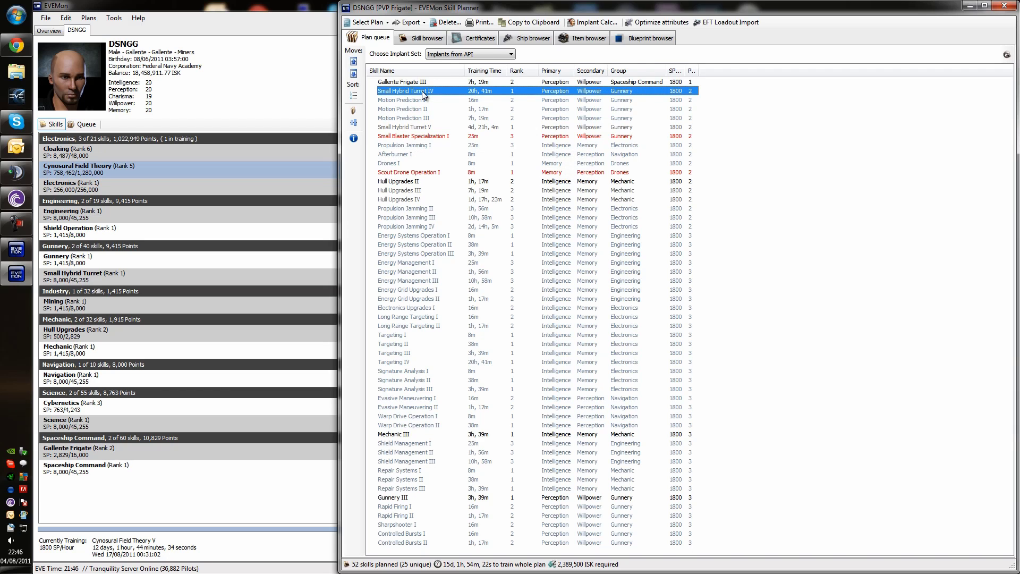
pyautogui.click(420, 101)
pyautogui.click(425, 109)
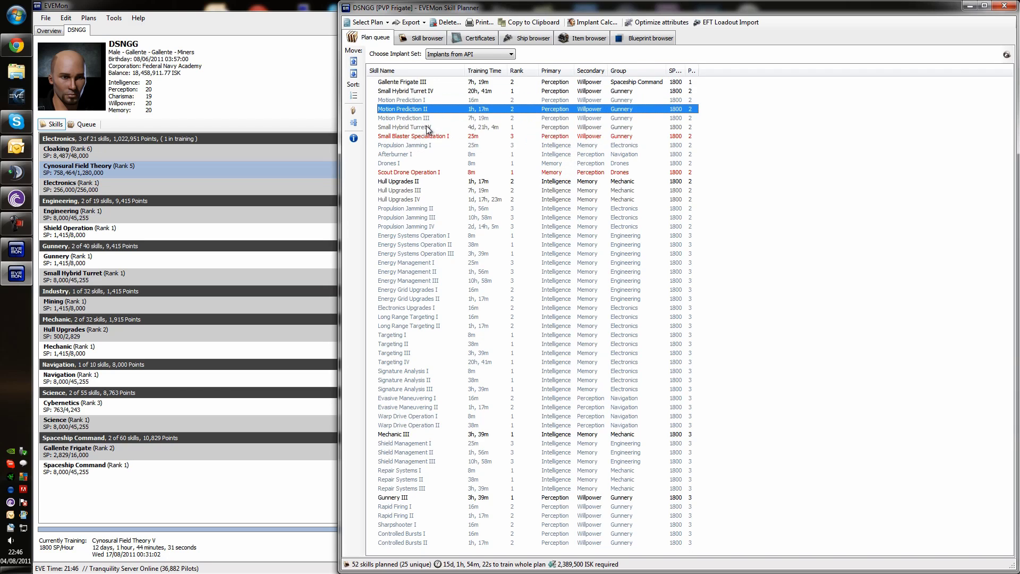
pyautogui.click(425, 119)
pyautogui.click(423, 127)
pyautogui.click(422, 136)
pyautogui.click(425, 144)
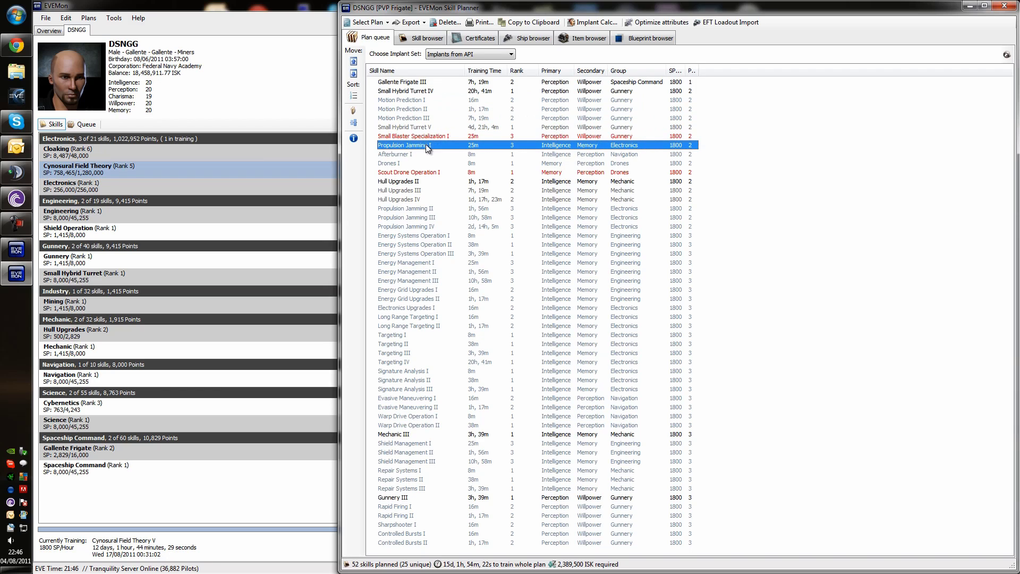
pyautogui.click(423, 136)
pyautogui.click(428, 93)
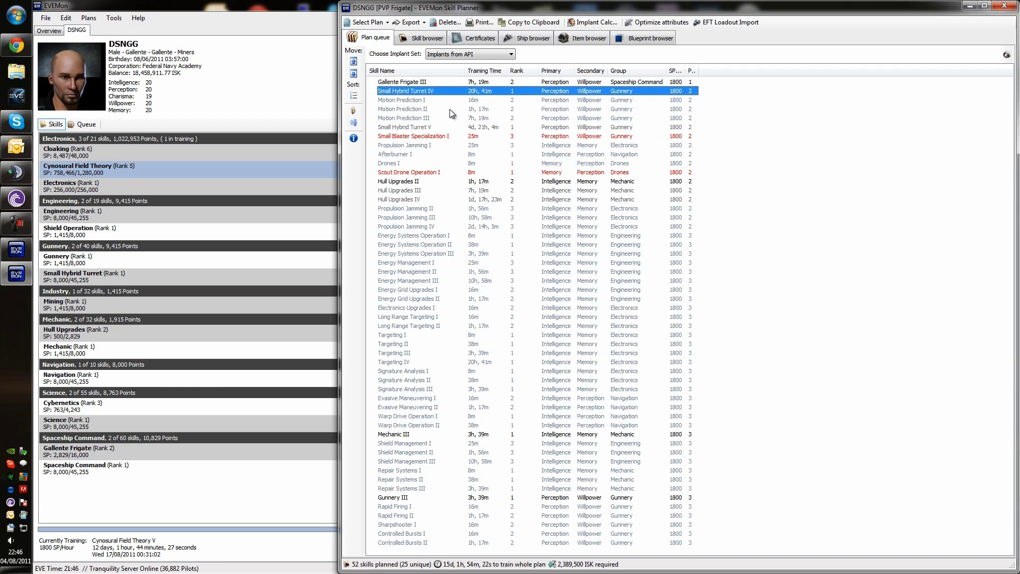
pyautogui.click(766, 158)
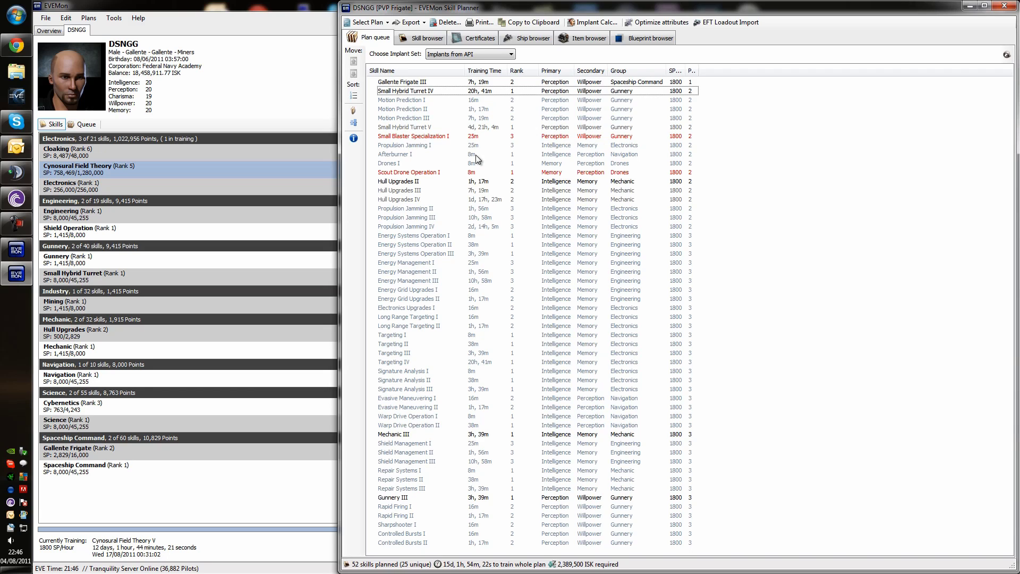
# Raise the planned level of Small Blaster Specialization to Level 2.
pyautogui.click(420, 136)
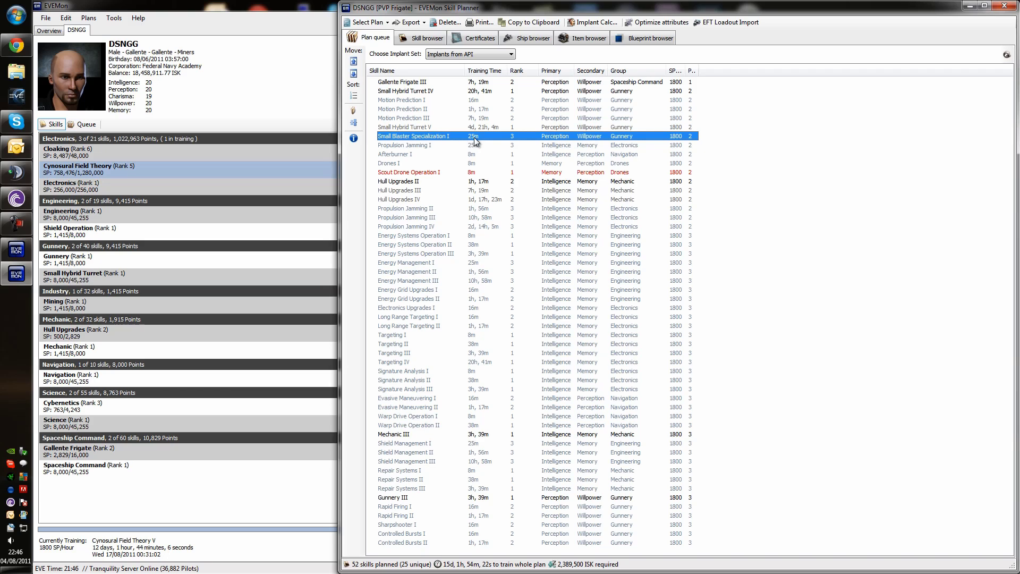
pyautogui.rightClick(456, 137)
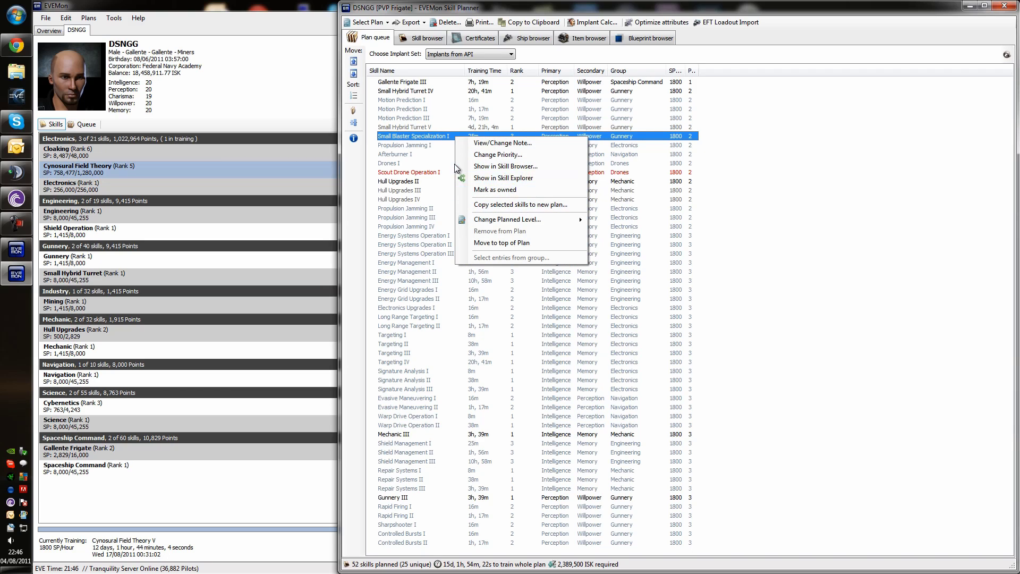
pyautogui.moveTo(571, 219)
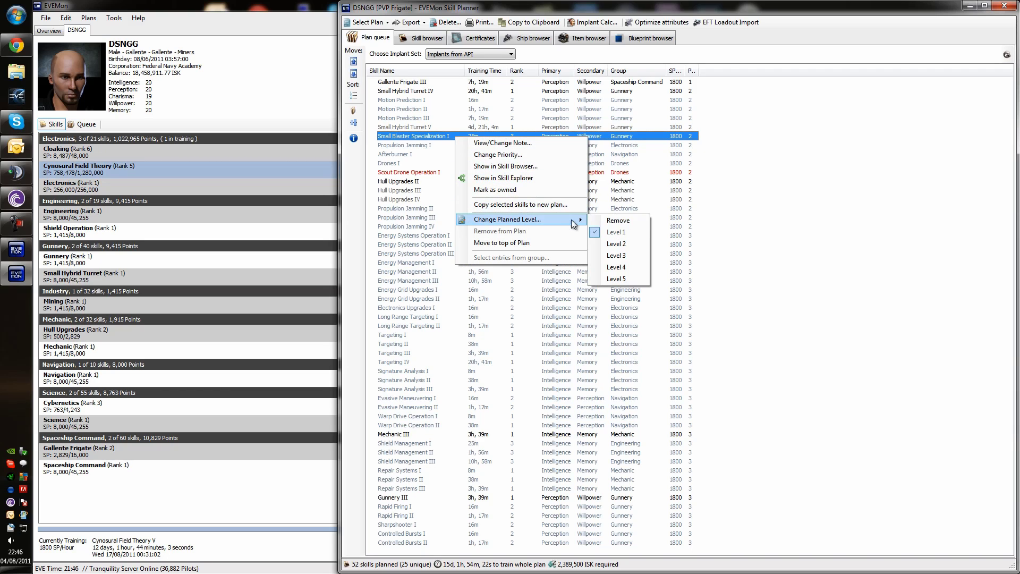
pyautogui.click(621, 242)
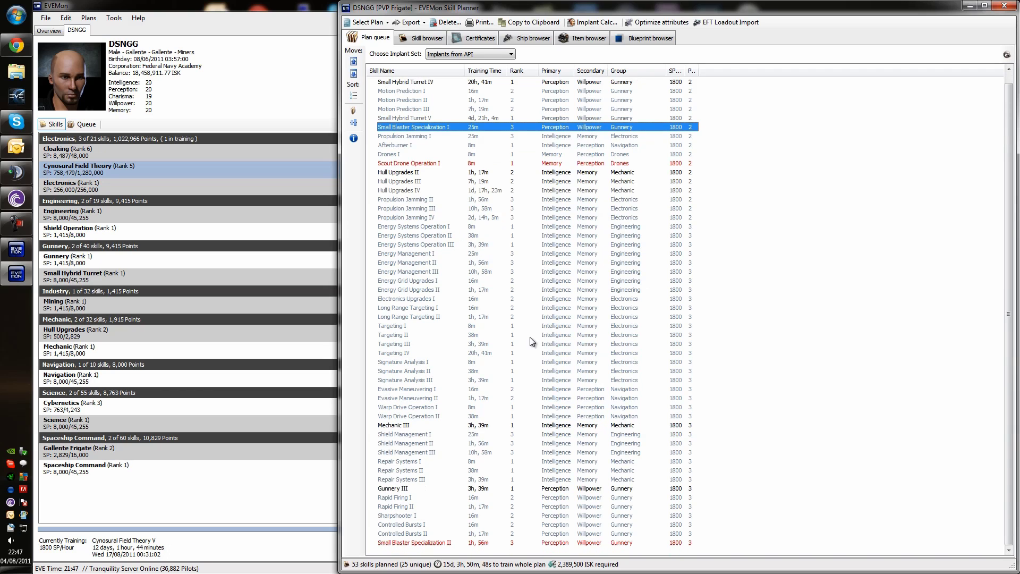
# Move Small Blaster Specialization II up the plan to directly below Small Blaster Specialization I.
pyautogui.click(423, 543)
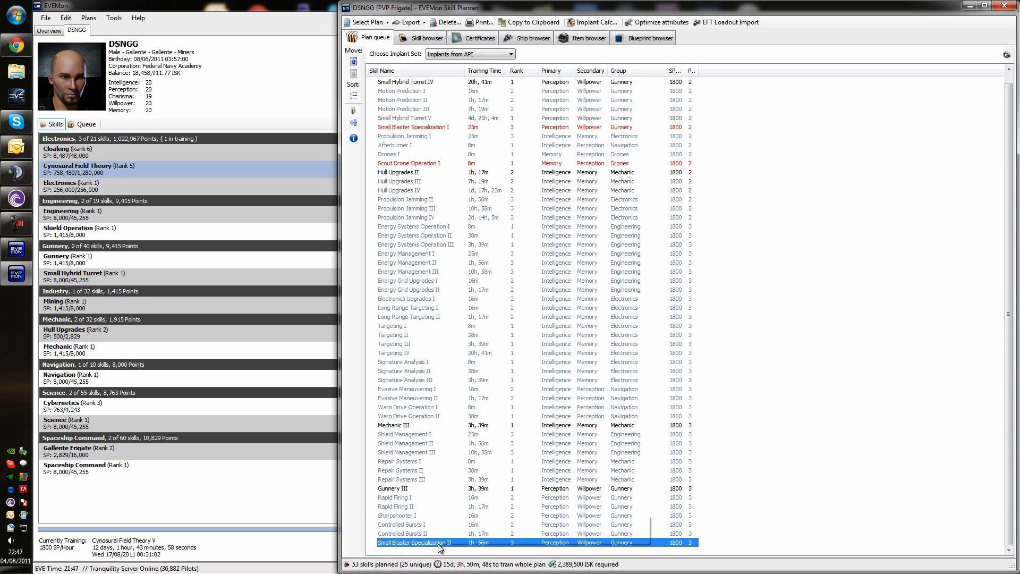
pyautogui.moveTo(438, 543); pyautogui.dragTo(423, 136)
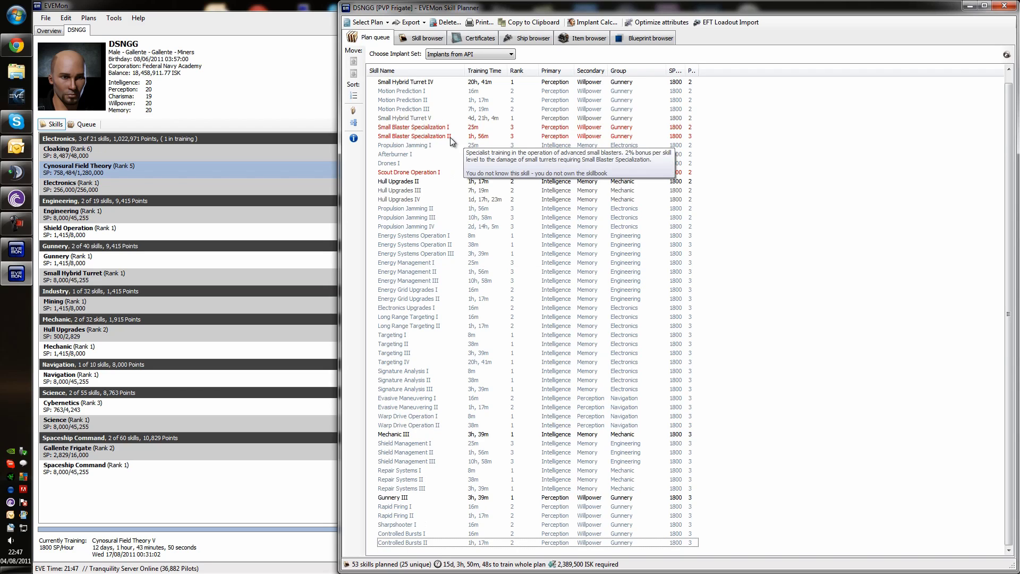
pyautogui.click(451, 137)
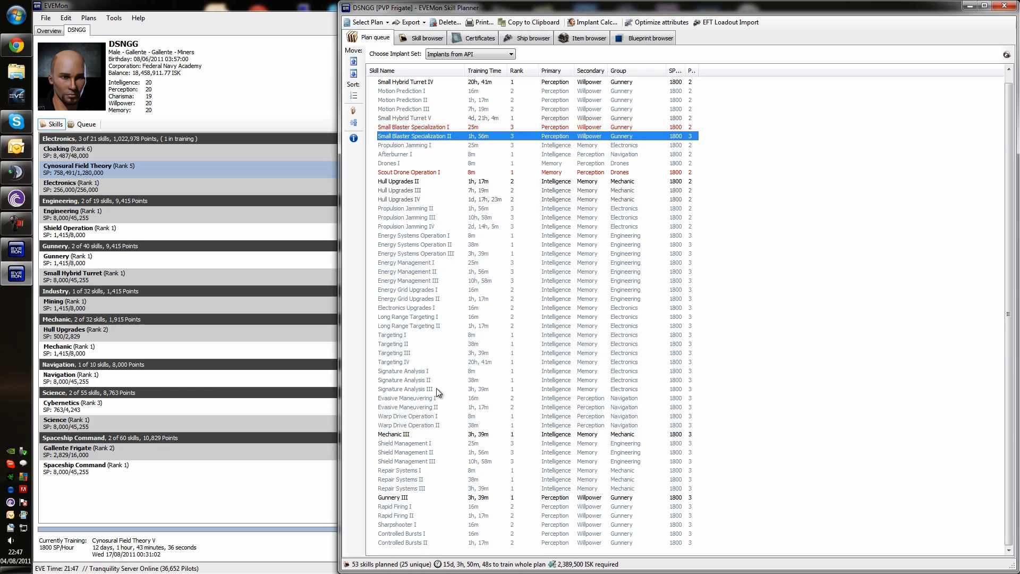
# Check which level is planned for Propulsion Jamming.
pyautogui.click(417, 336)
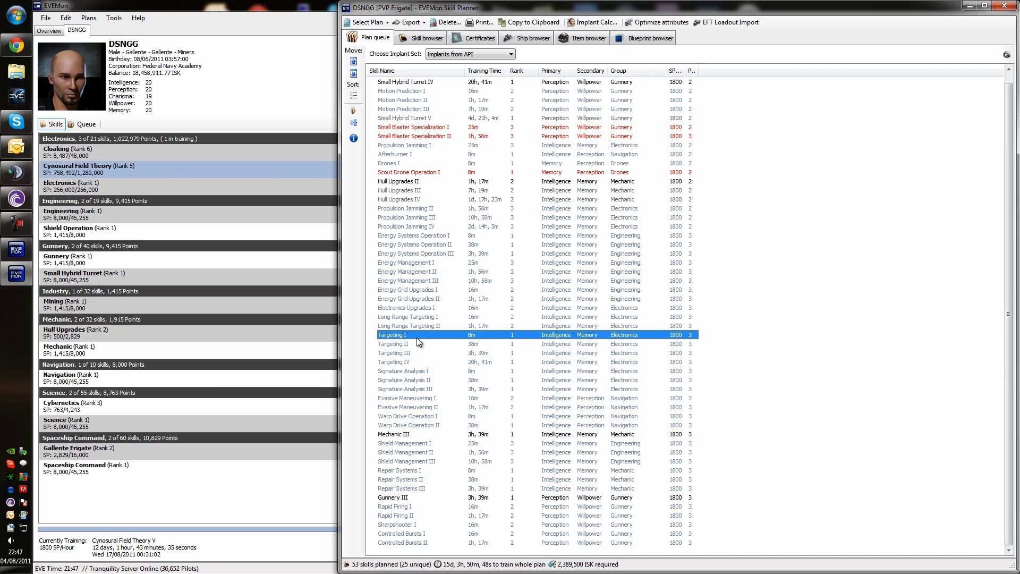
pyautogui.rightClick(404, 146)
pyautogui.moveTo(473, 227)
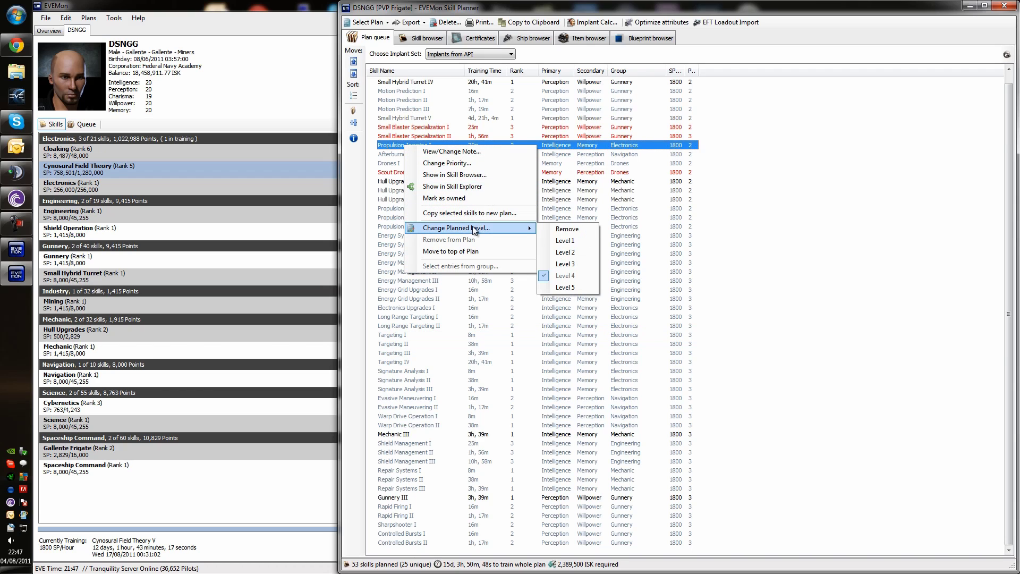
pyautogui.click(611, 98)
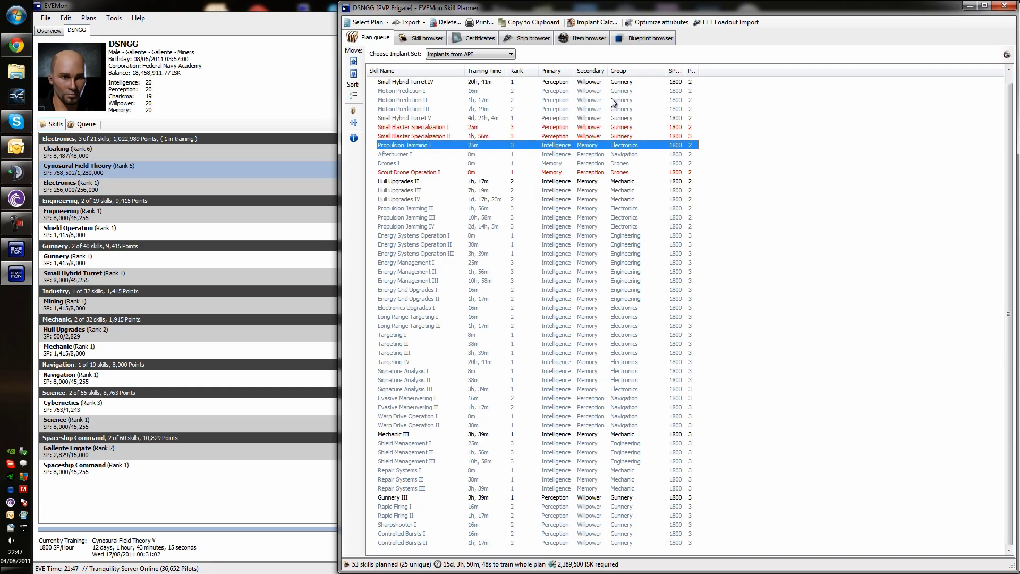
# Raise the planned level of Afterburner to Level 3.
pyautogui.rightClick(420, 162)
pyautogui.rightClick(434, 153)
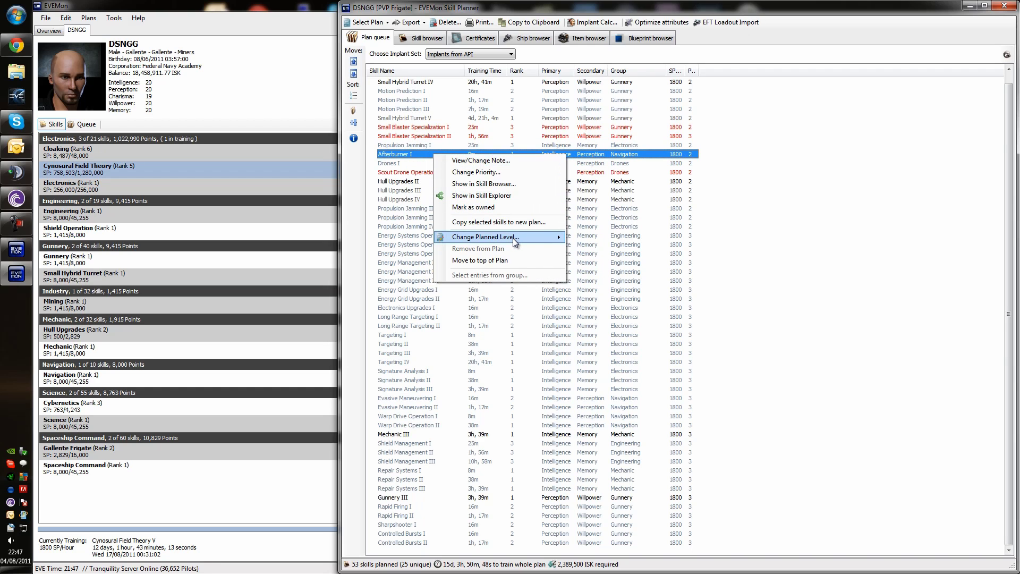
pyautogui.moveTo(512, 237)
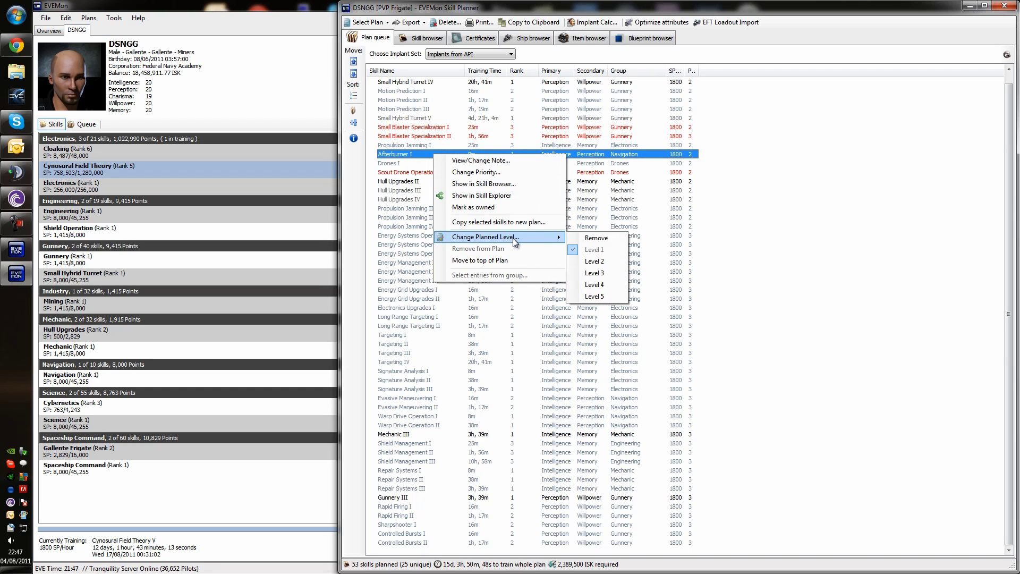
pyautogui.click(604, 270)
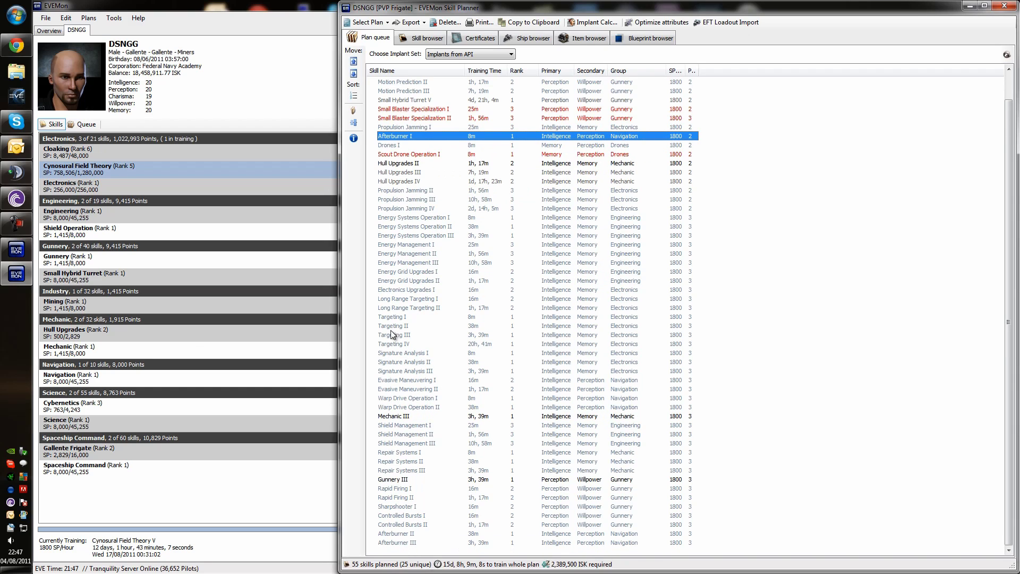
# Raise the planned level of Drones to Level 3.
pyautogui.rightClick(401, 146)
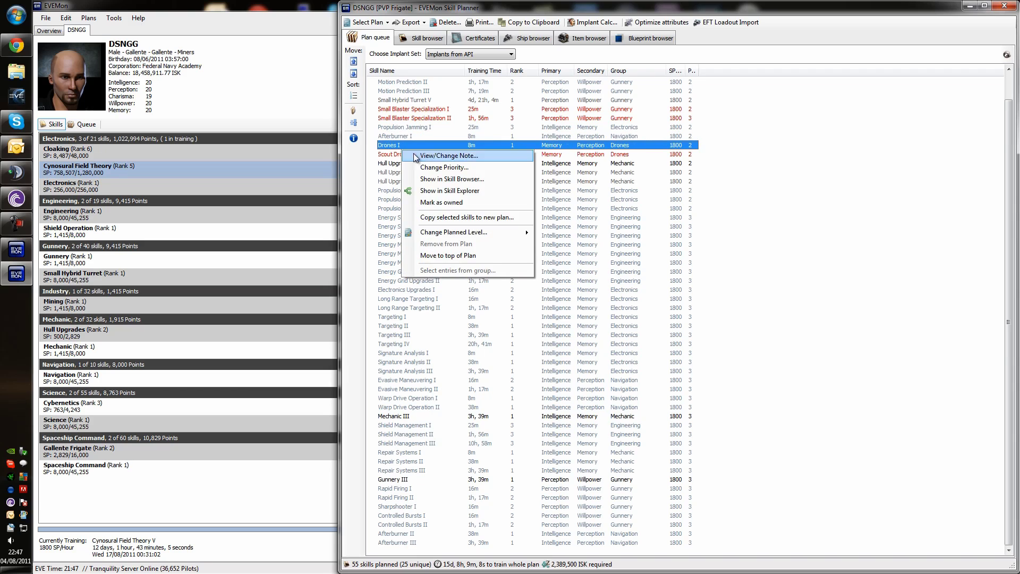
pyautogui.moveTo(486, 234)
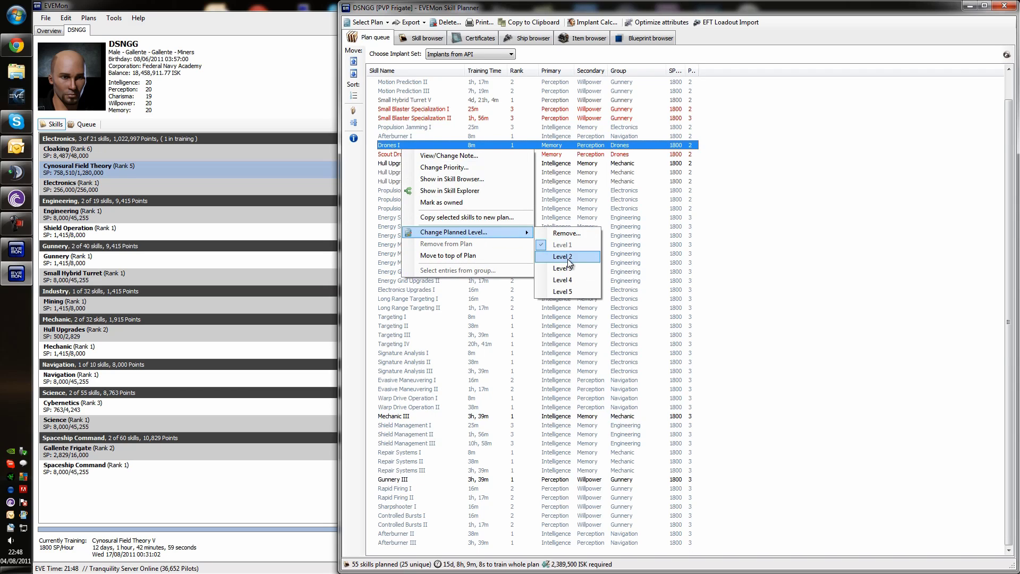
pyautogui.click(569, 261)
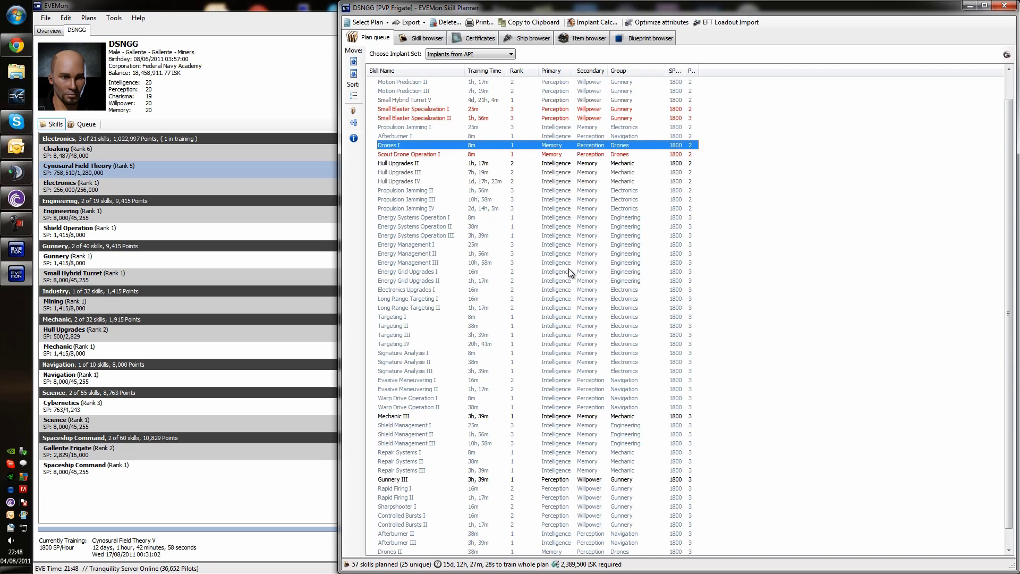
# Raise the planned level of Scout Drone Operation to Level 2.
pyautogui.rightClick(424, 154)
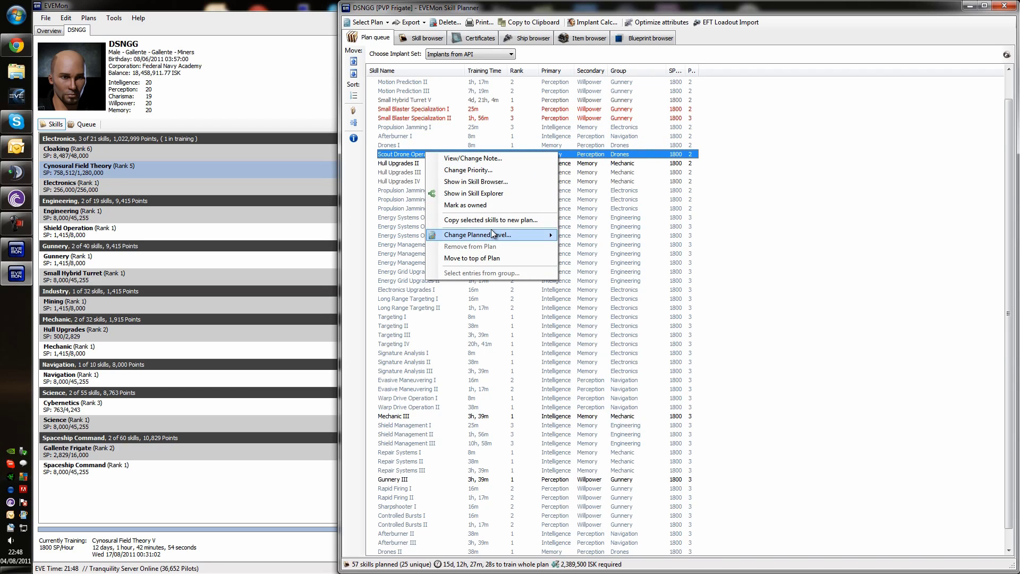
pyautogui.moveTo(543, 237)
pyautogui.click(588, 262)
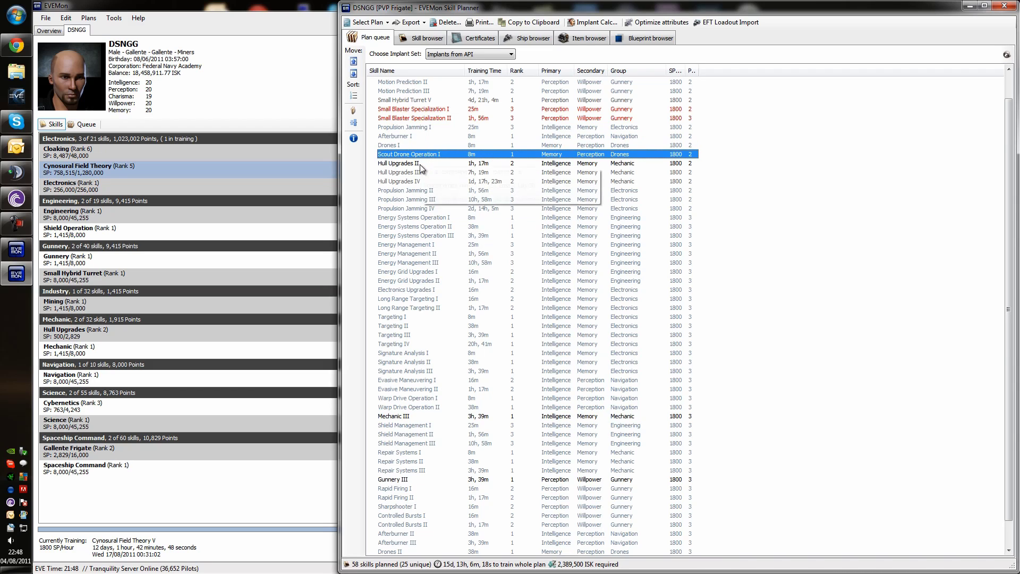
pyautogui.moveTo(422, 155)
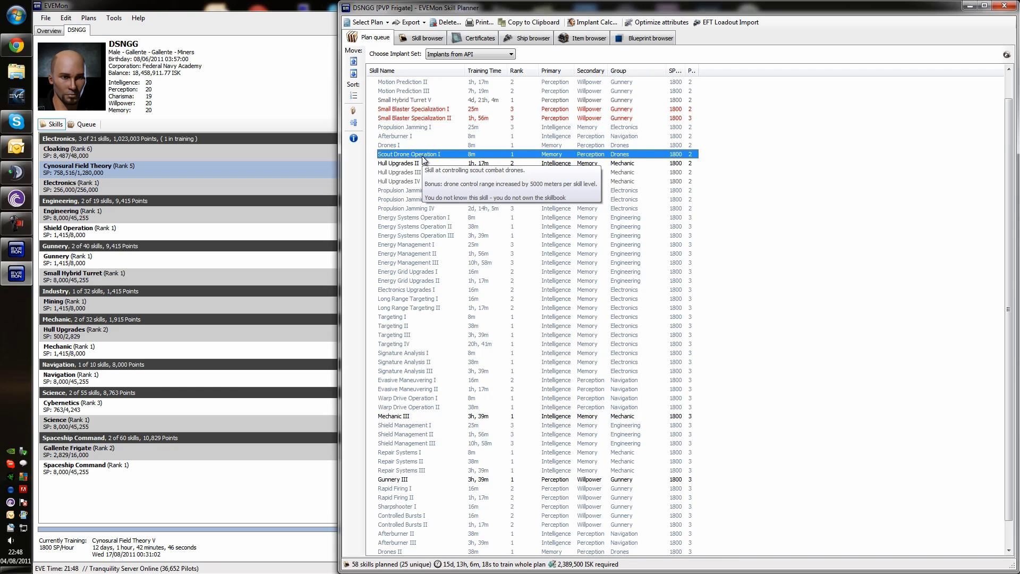
pyautogui.click(844, 351)
# Raise the planned level of Rapid Firing to Level 3.
pyautogui.scroll(-1, 509, 297)
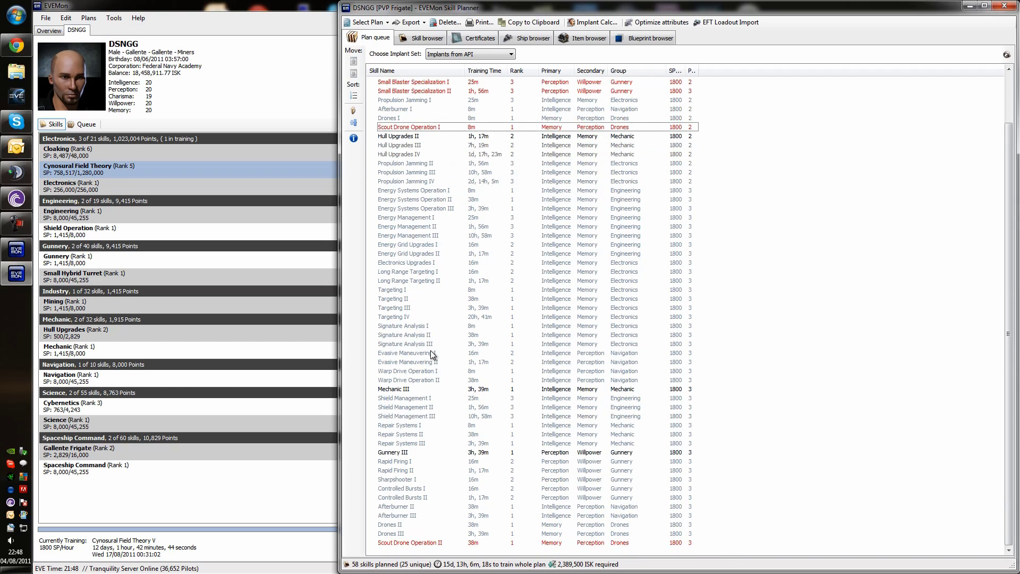
pyautogui.rightClick(407, 473)
pyautogui.moveTo(510, 524)
pyautogui.click(567, 540)
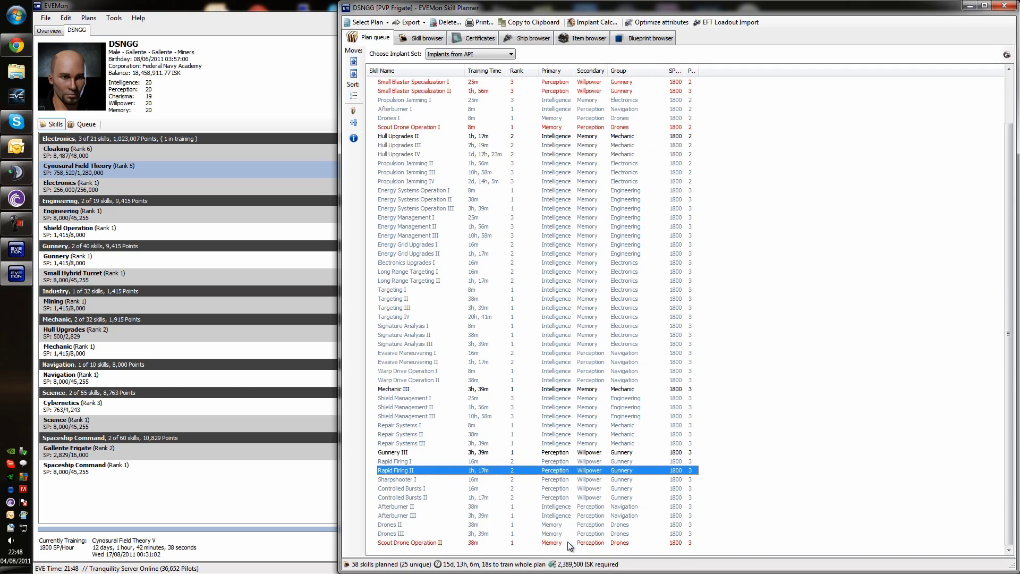
# Raise the planned level of Sharpshooter to Level 3.
pyautogui.click(399, 480)
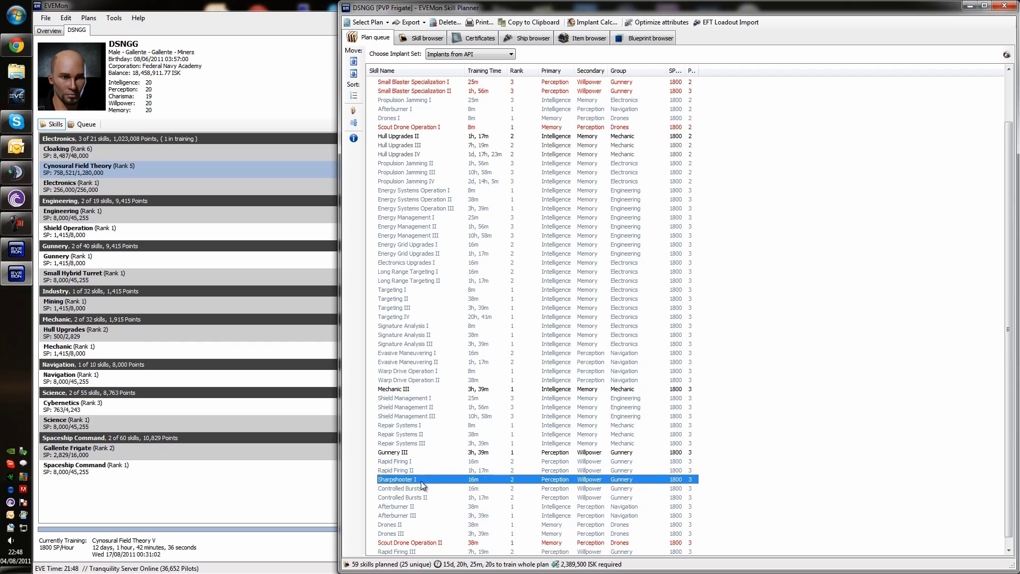
pyautogui.rightClick(419, 480)
pyautogui.moveTo(486, 527)
pyautogui.click(590, 534)
# Raise the planned level of Controlled Bursts to Level 3.
pyautogui.rightClick(423, 498)
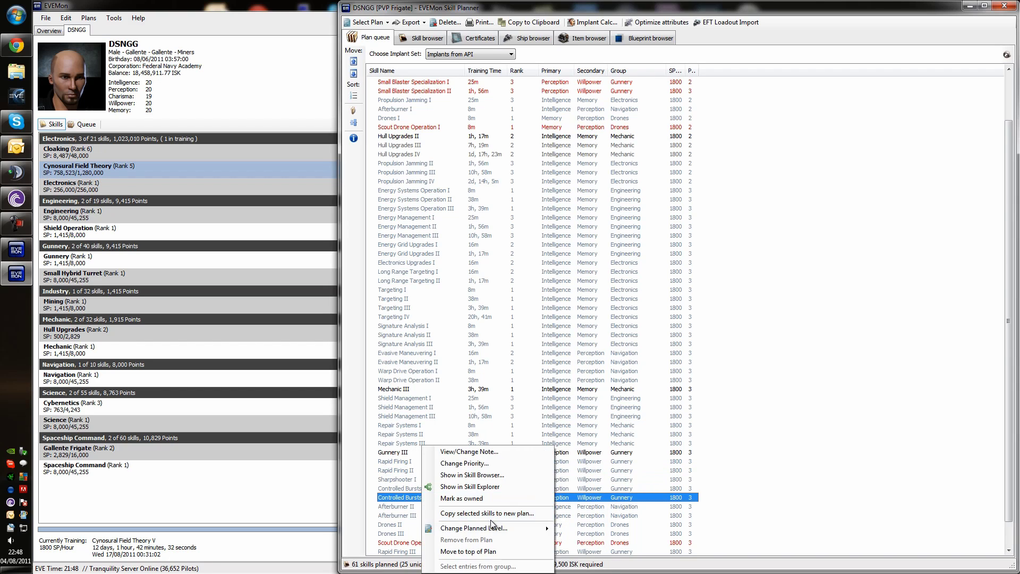
pyautogui.moveTo(494, 528)
pyautogui.click(588, 544)
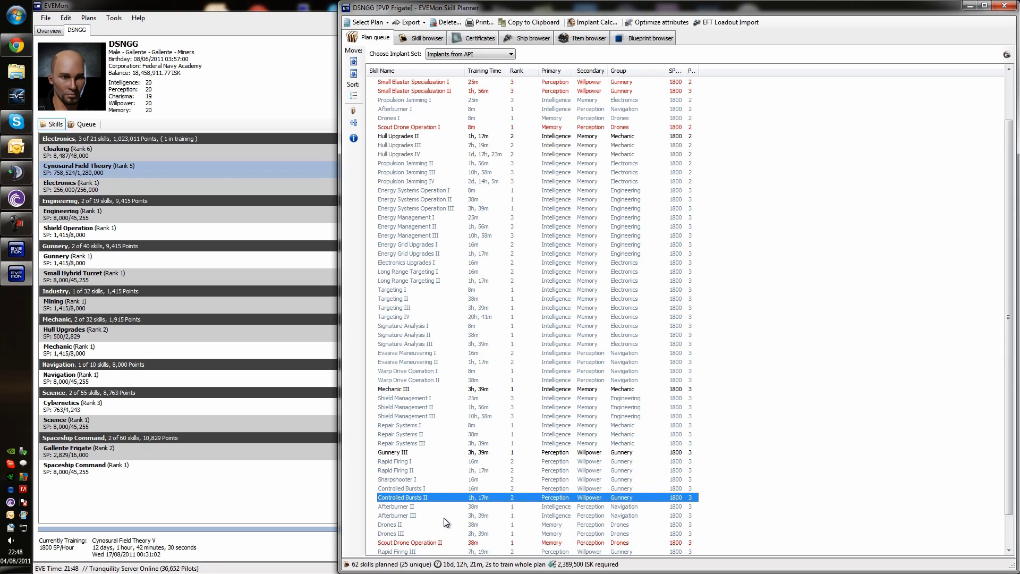
pyautogui.rightClick(407, 513)
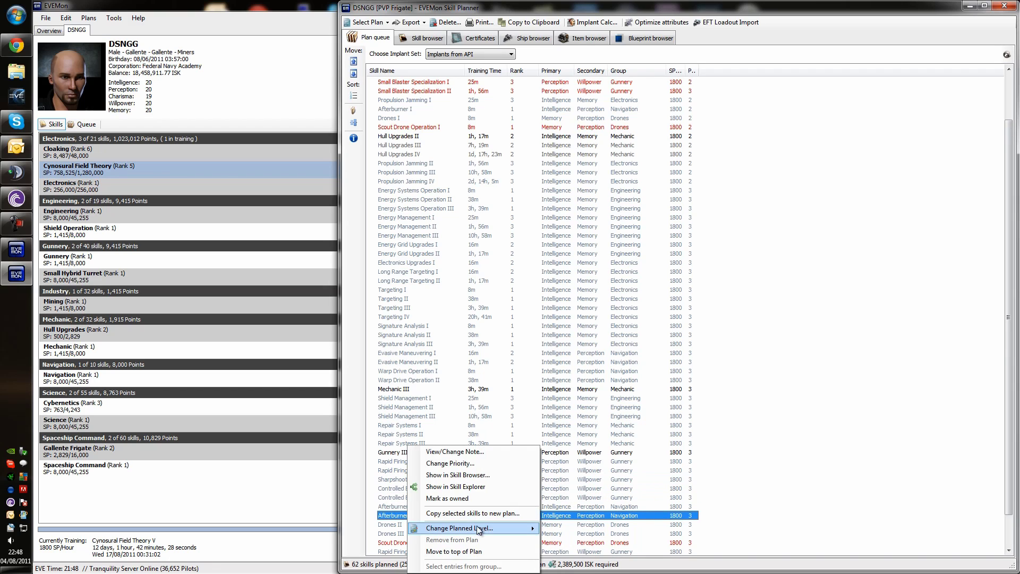
pyautogui.click(791, 501)
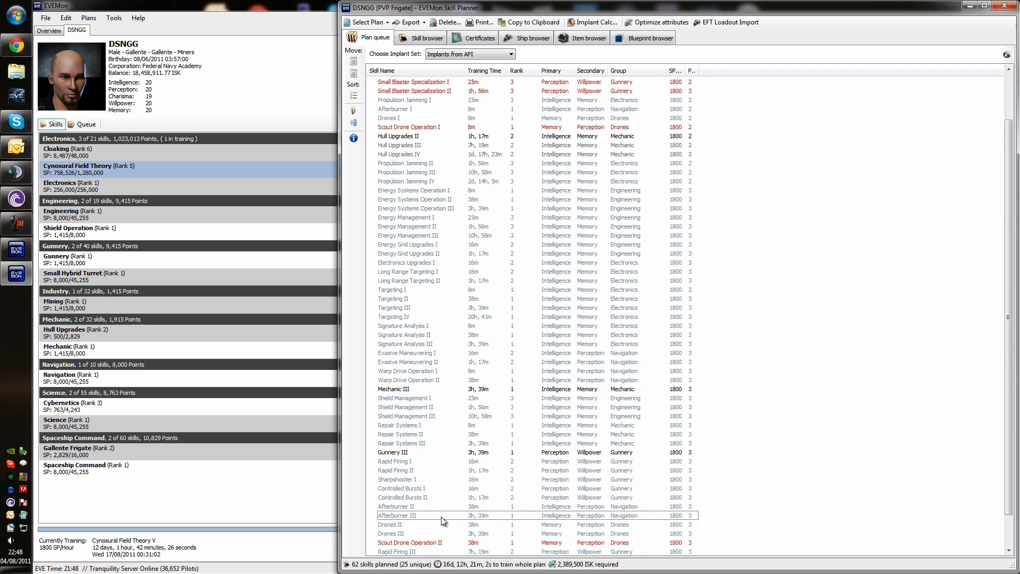
# Look over the whole training queue of the PVP Frigate plan and close the plan.
pyautogui.scroll(-2, 443, 520)
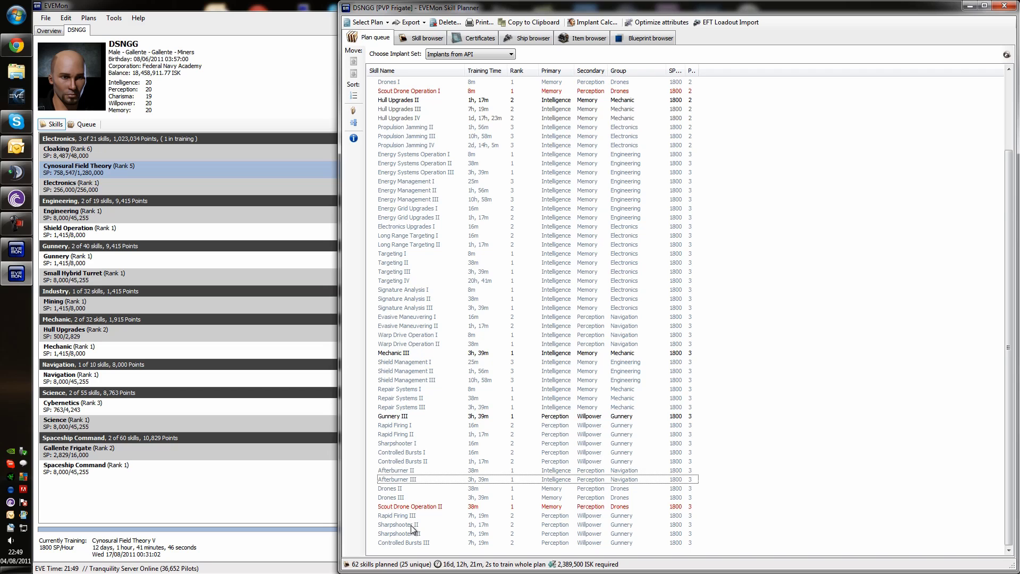
pyautogui.moveTo(1014, 319); pyautogui.dragTo(988, 236)
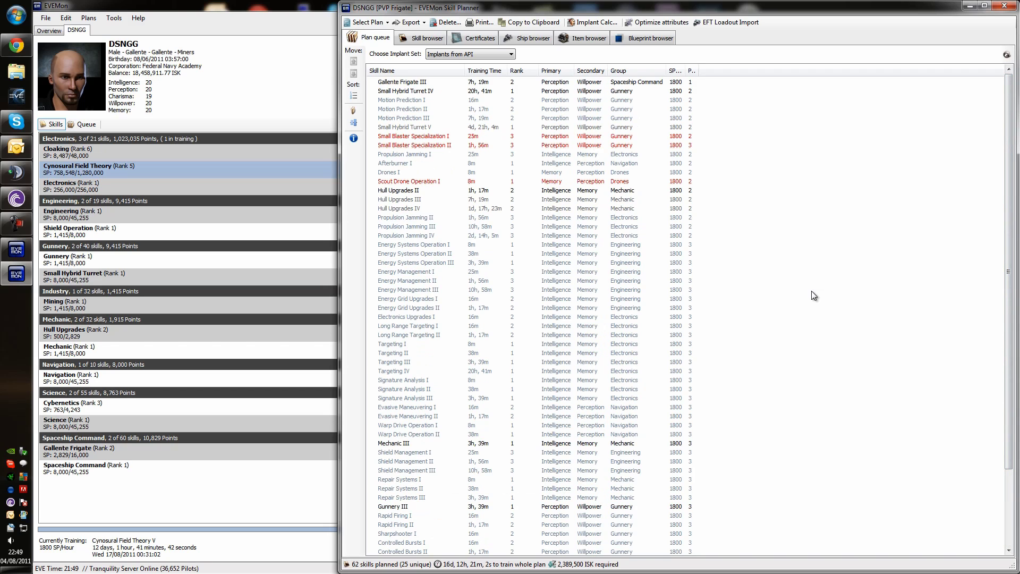
pyautogui.click(434, 82)
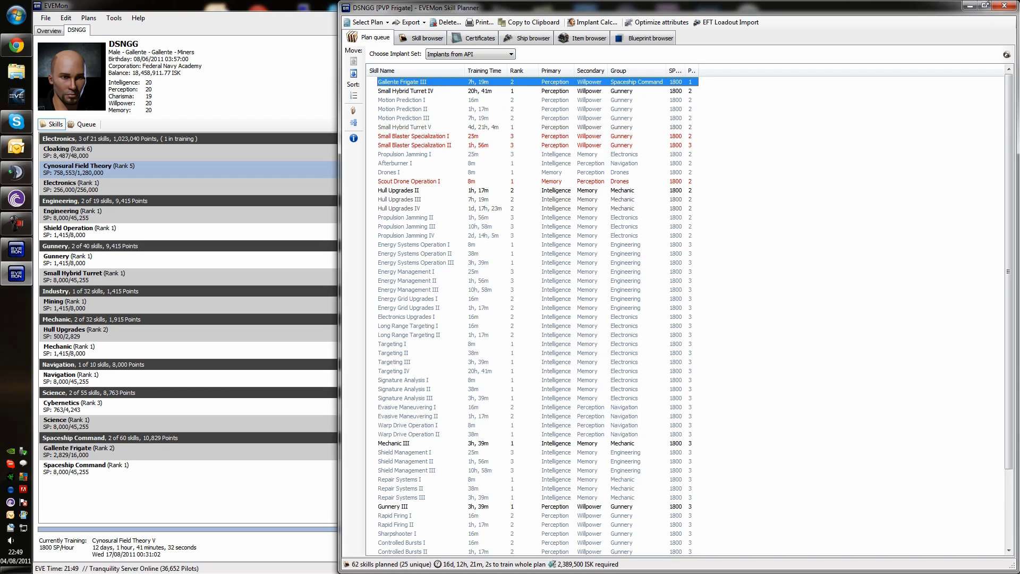
pyautogui.click(1005, 7)
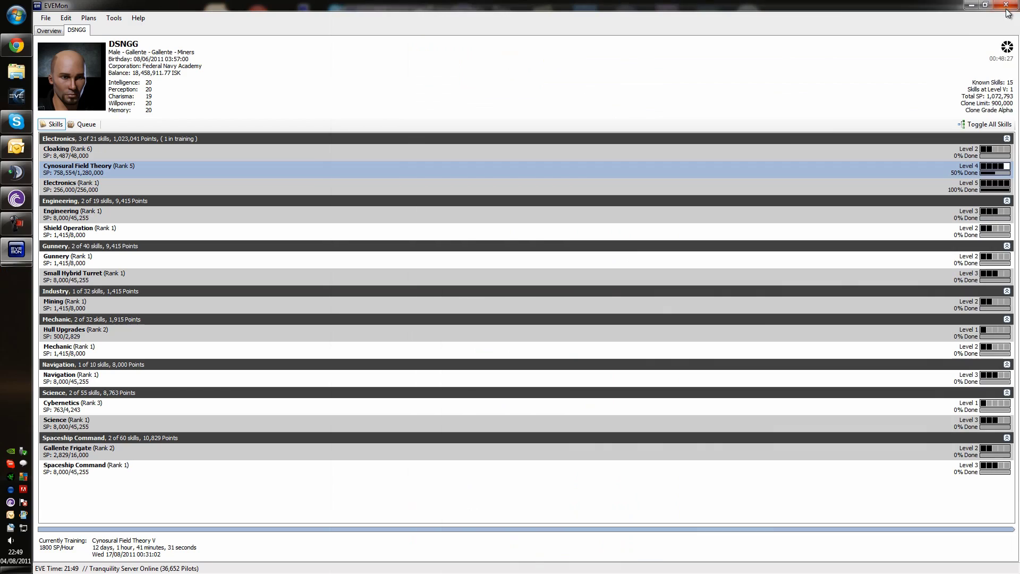
# Create a new skill plan named "PVP Cruiser".
pyautogui.click(90, 17)
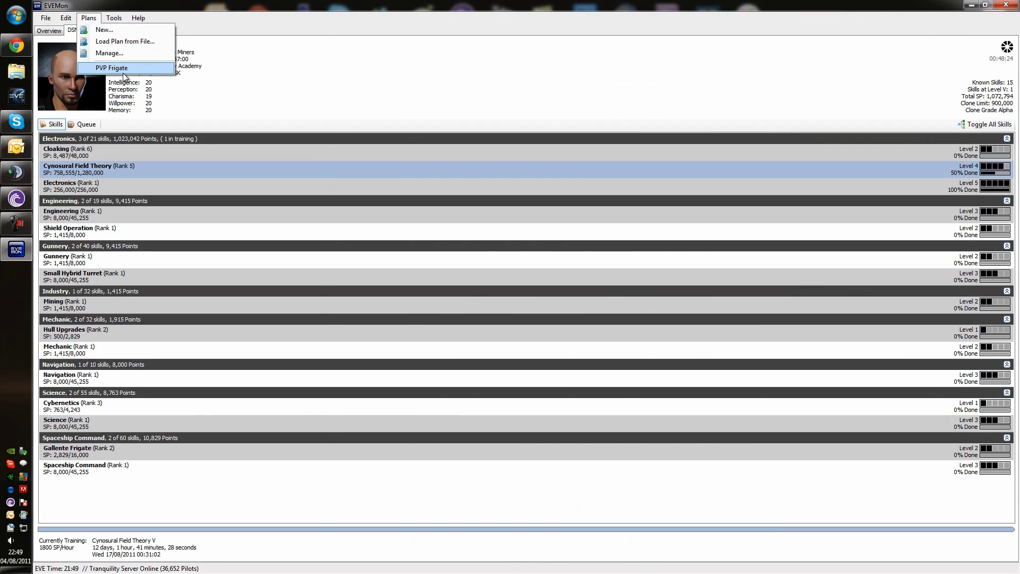
pyautogui.click(98, 29)
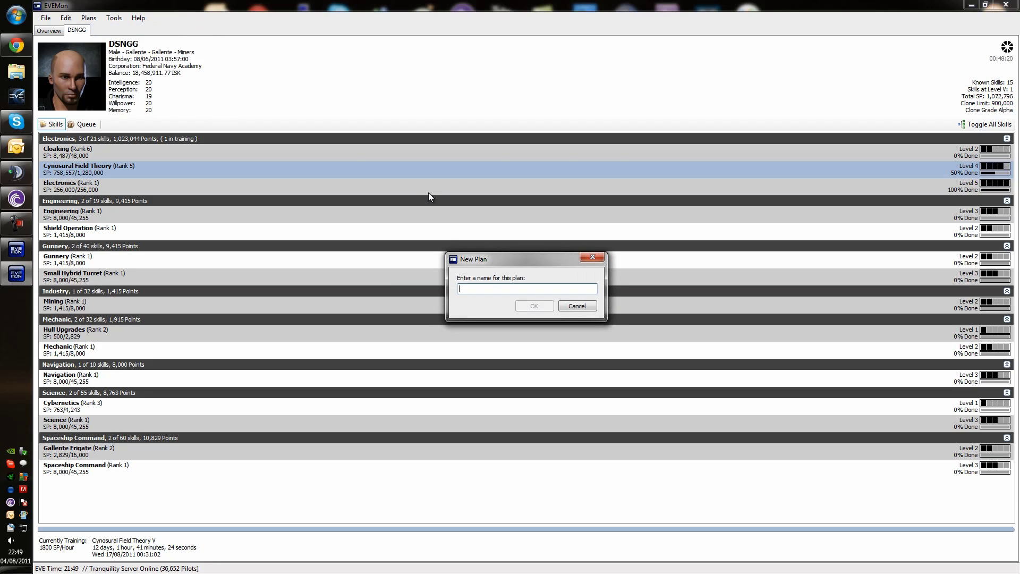
pyautogui.write('PVP CRuiser')
pyautogui.press('Left')
pyautogui.press('Left')
pyautogui.press('Left')
pyautogui.press('Left')
pyautogui.press('Delete')
pyautogui.write('r')
pyautogui.click(534, 306)
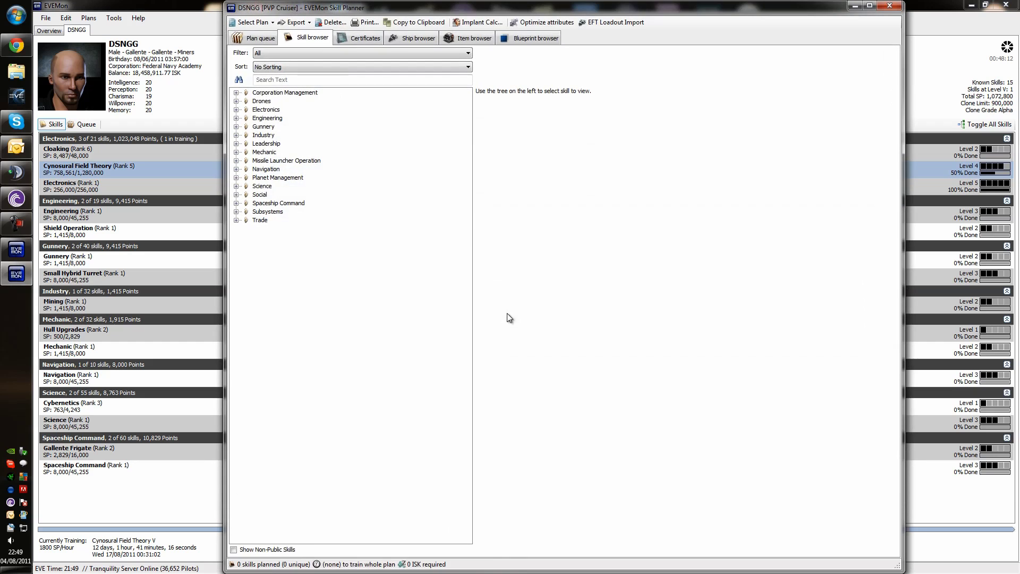
# Look up the Thorax among the Gallente standard cruisers to view its attributes, recommended certificates and required skills.
pyautogui.click(406, 36)
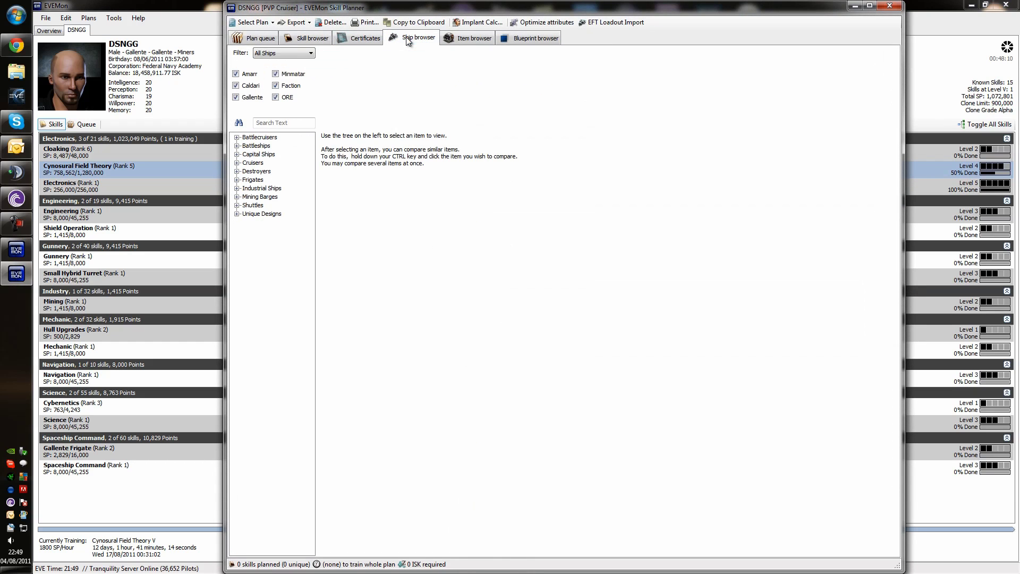
pyautogui.click(237, 162)
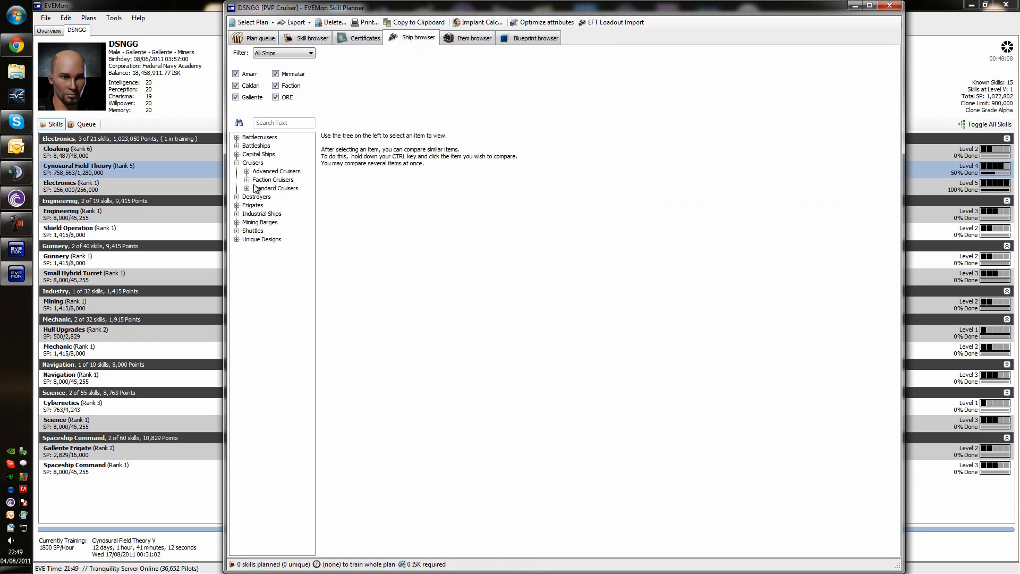
pyautogui.click(247, 188)
pyautogui.click(257, 213)
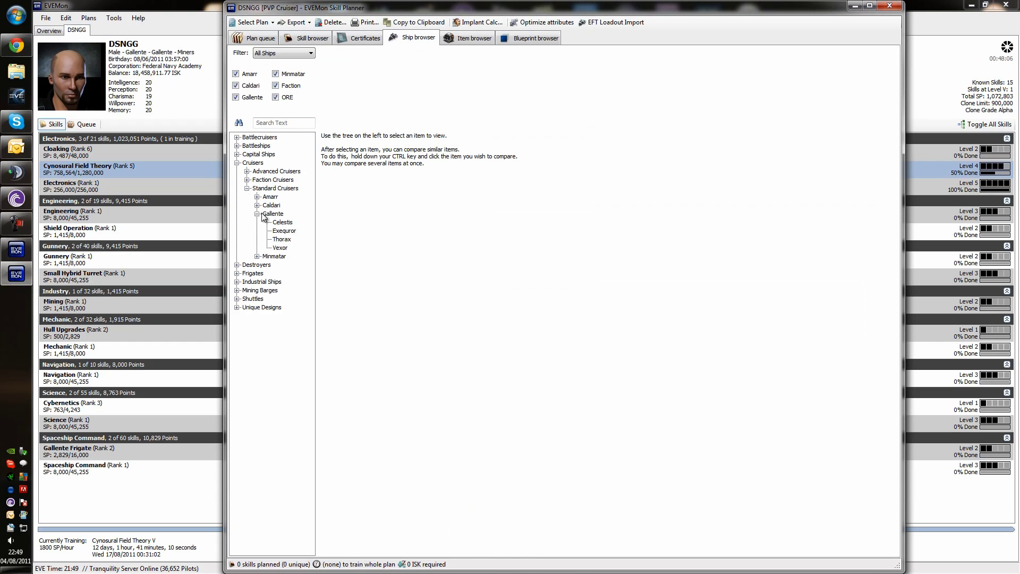
pyautogui.click(282, 239)
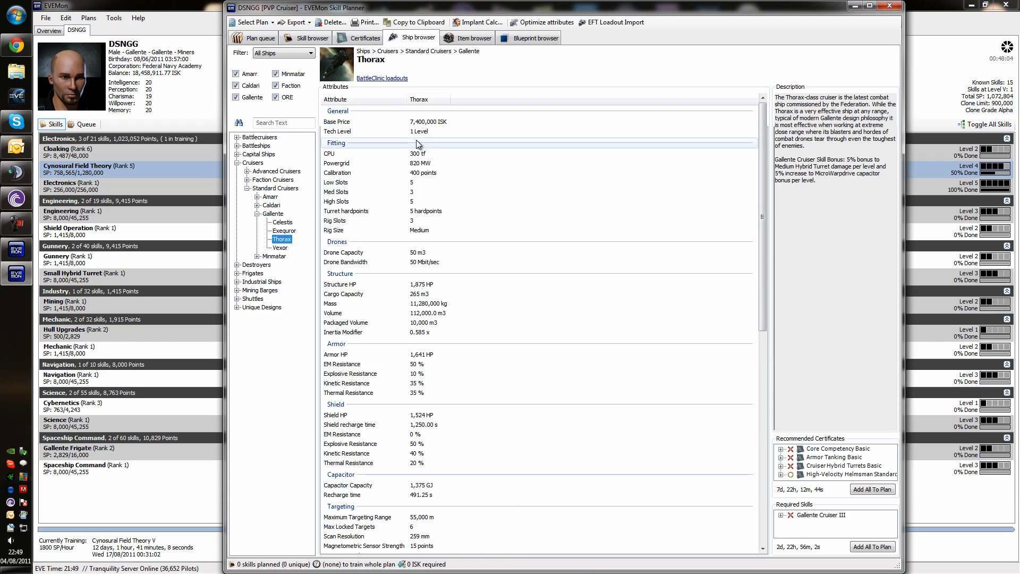
# Close the PVP Cruiser plan and check the character's list of saved plans.
pyautogui.click(890, 7)
pyautogui.click(88, 18)
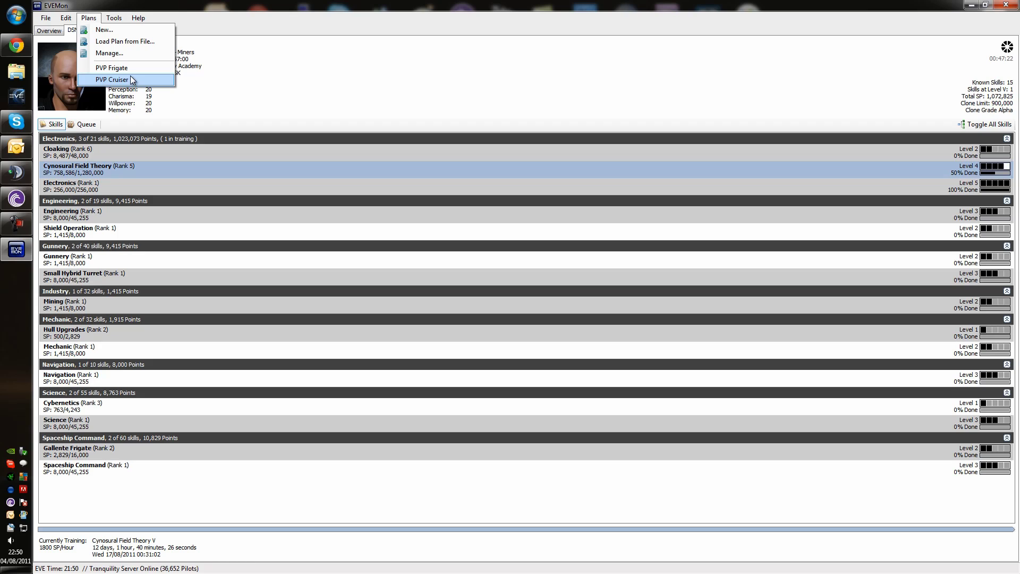
pyautogui.click(339, 37)
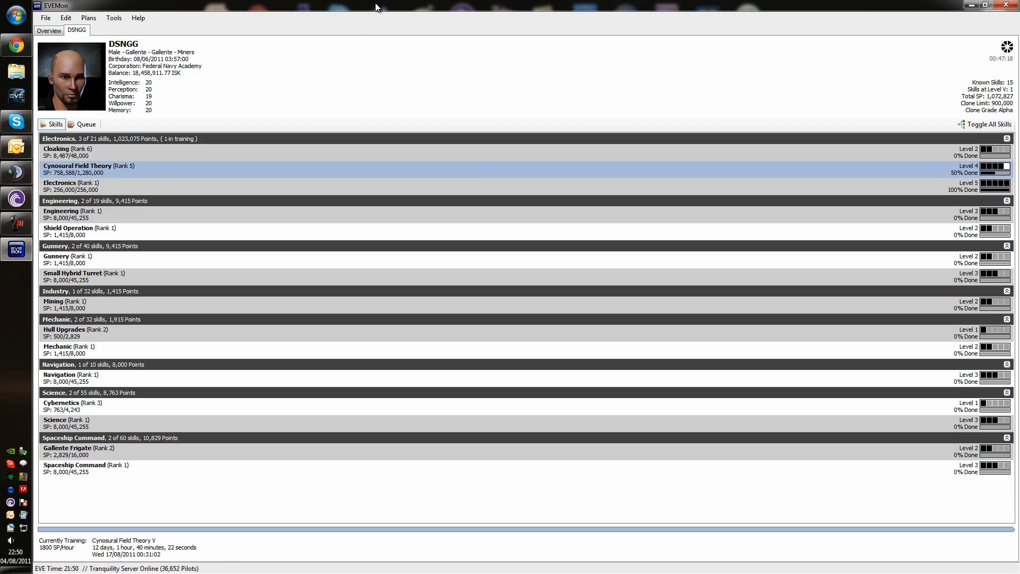